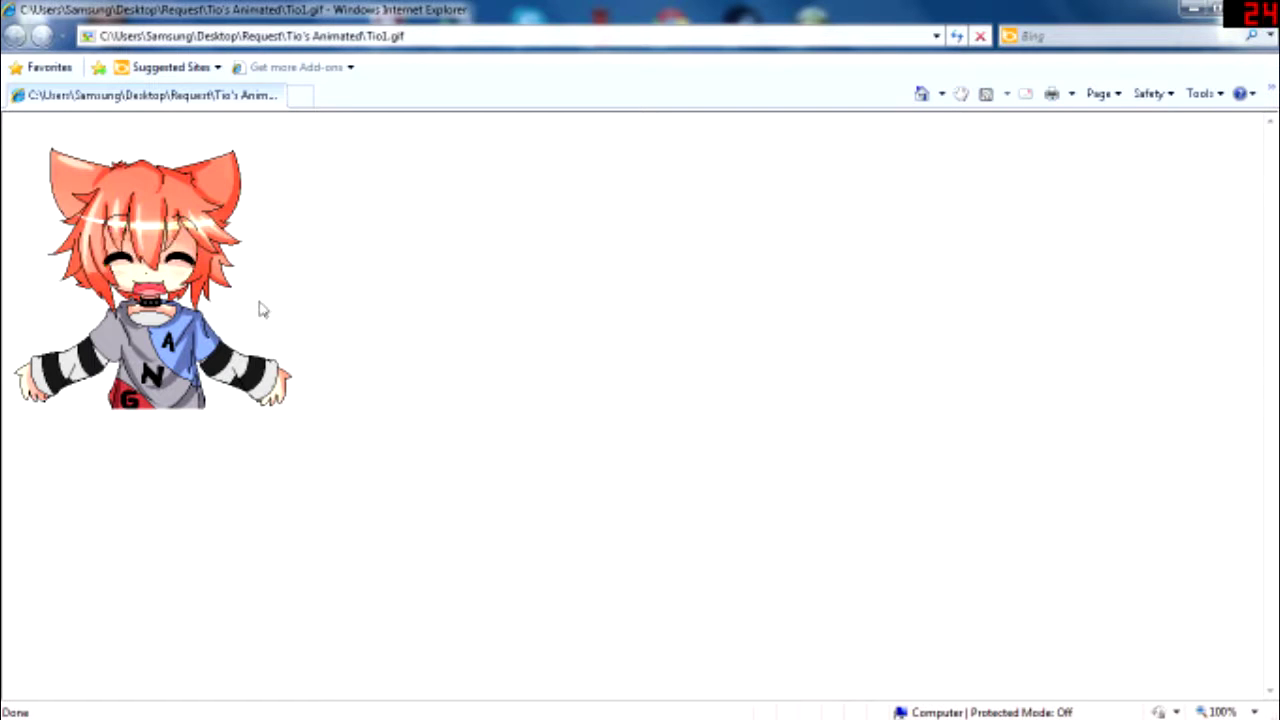
- Close the Tio1.gif browser window and switch to PaintTool SAI
double_click(1089, 14)
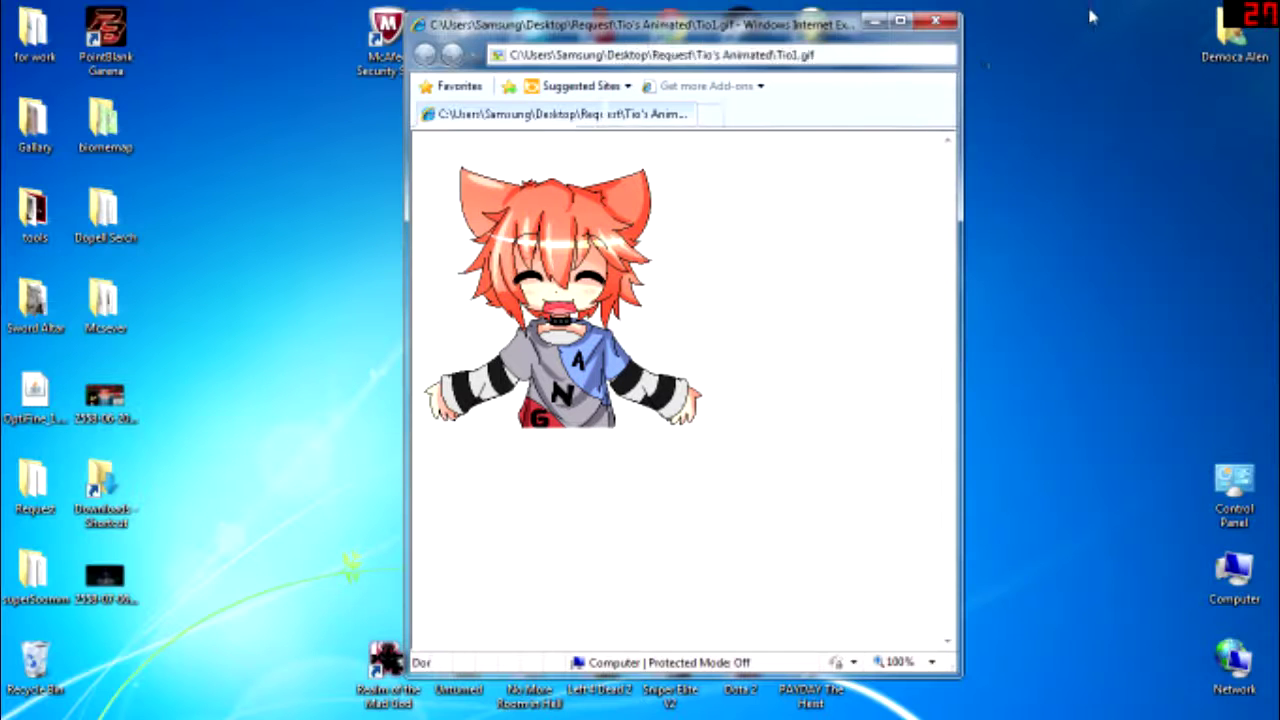
left_click(934, 22)
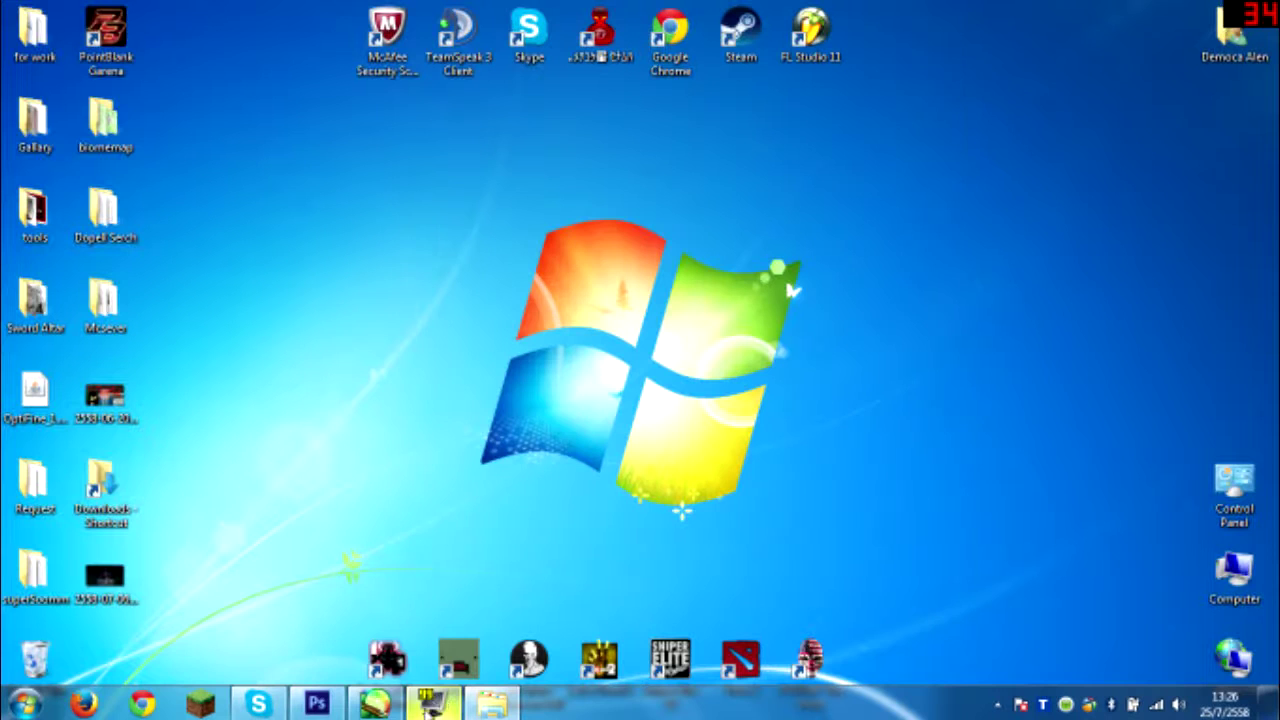
mouse_move(372, 700)
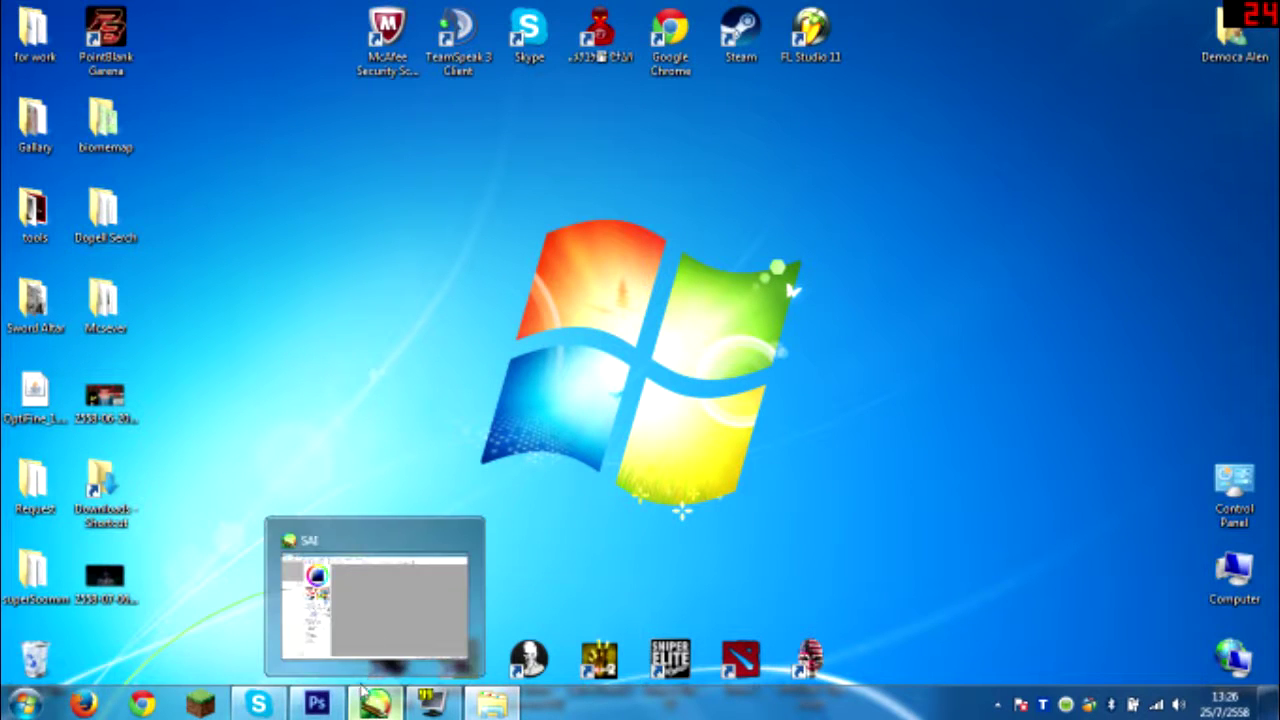
left_click(358, 590)
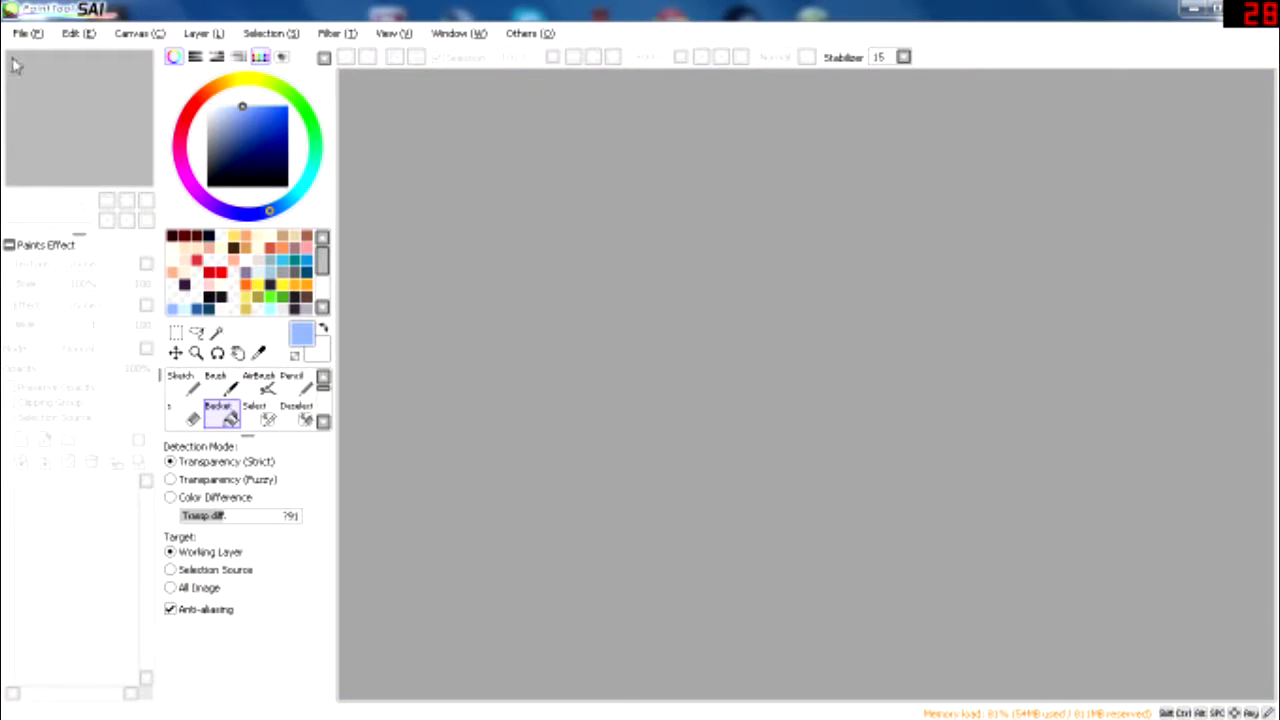
- Create a new blank canvas with the offered default settings
left_click(27, 33)
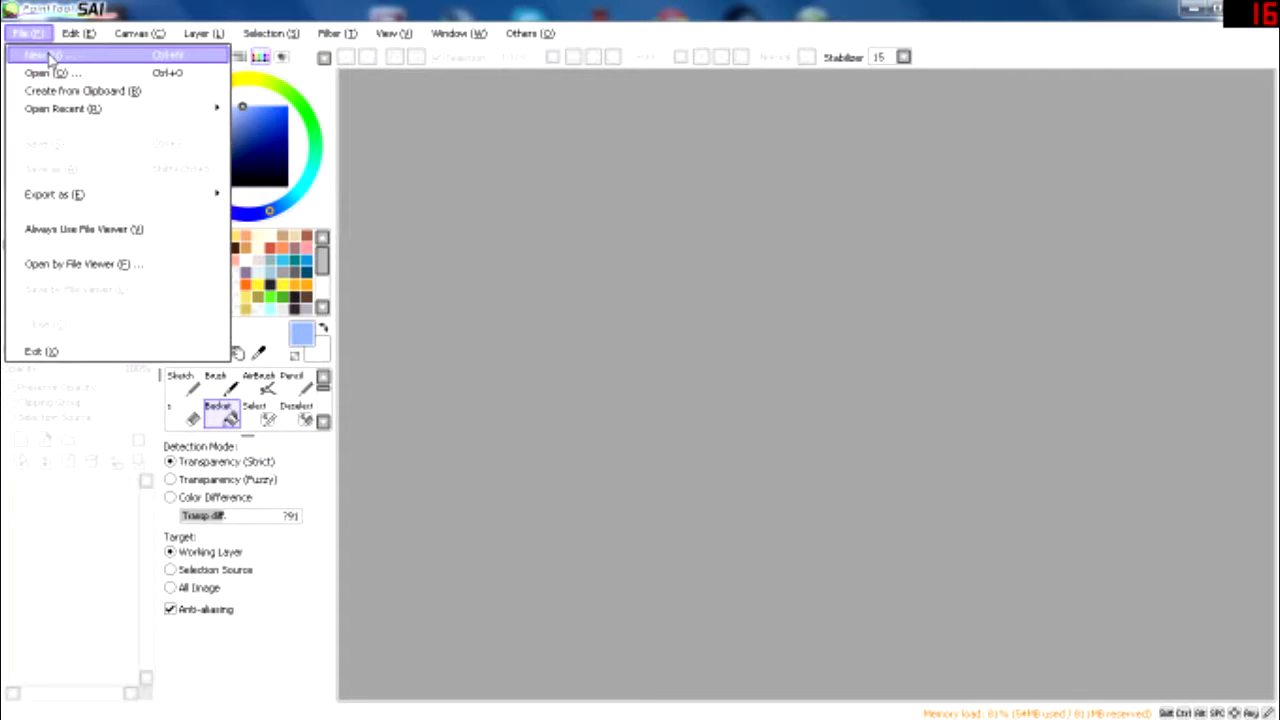
left_click(50, 56)
left_click(360, 303)
scroll(640, 263, "down", 2)
scroll(751, 323, "up", 4)
scroll(755, 322, "down", 4)
scroll(760, 318, "up", 2)
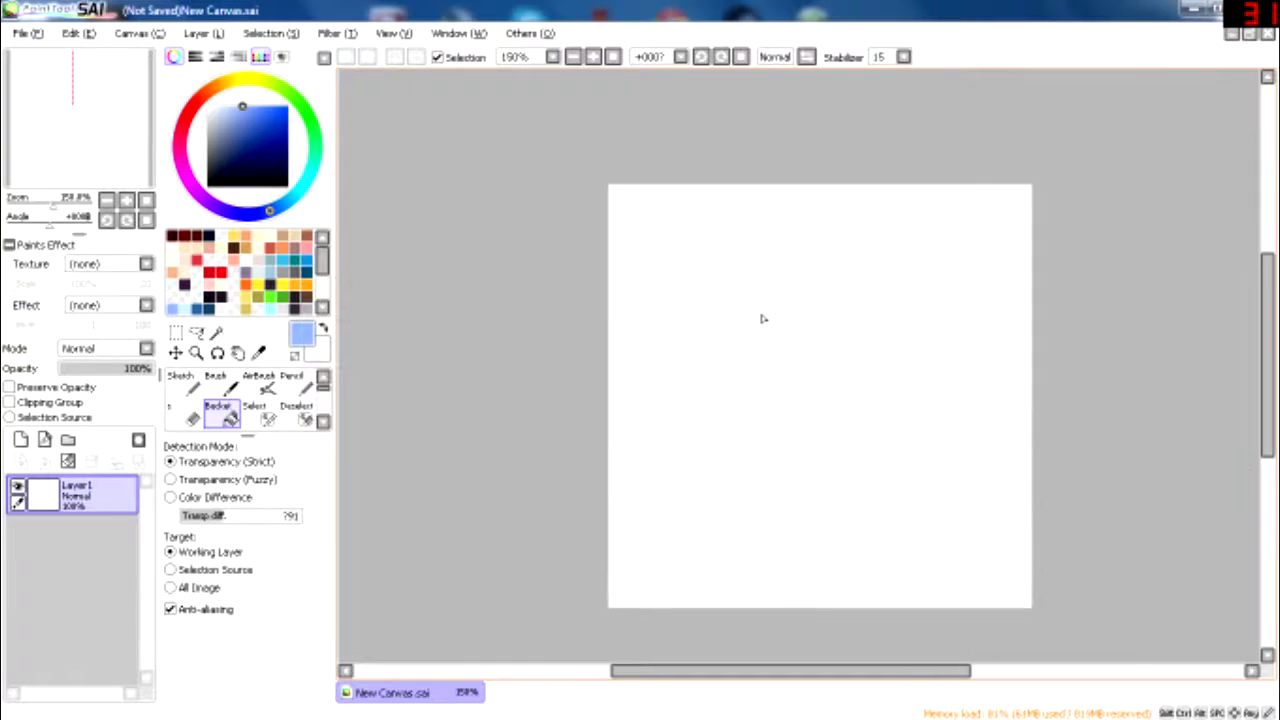
- Set up the size 4 pen with black as the drawing colour and try a short stroke
key("n")
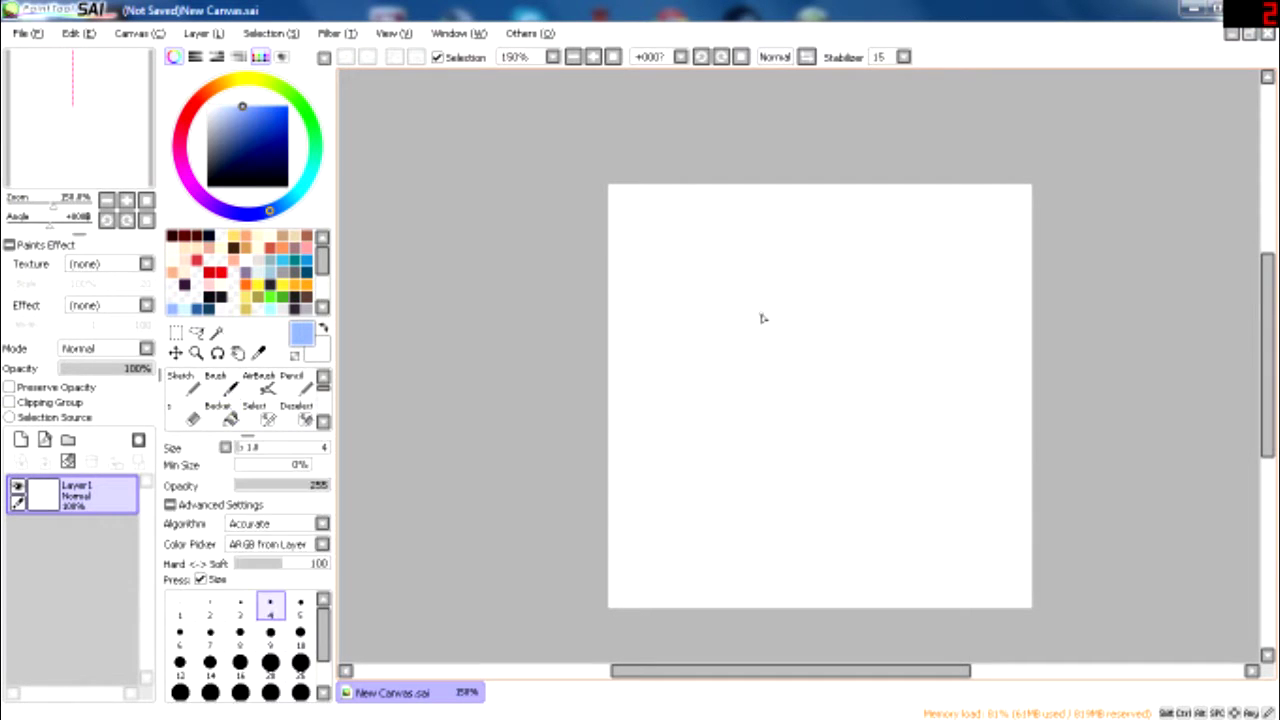
left_click_drag(280, 150, 431, 217)
scroll(749, 431, "up", 1)
scroll(749, 431, "down", 1)
left_click_drag(726, 674, 764, 676)
scroll(1191, 289, "up", 1)
left_click_drag(1266, 300, 1265, 318)
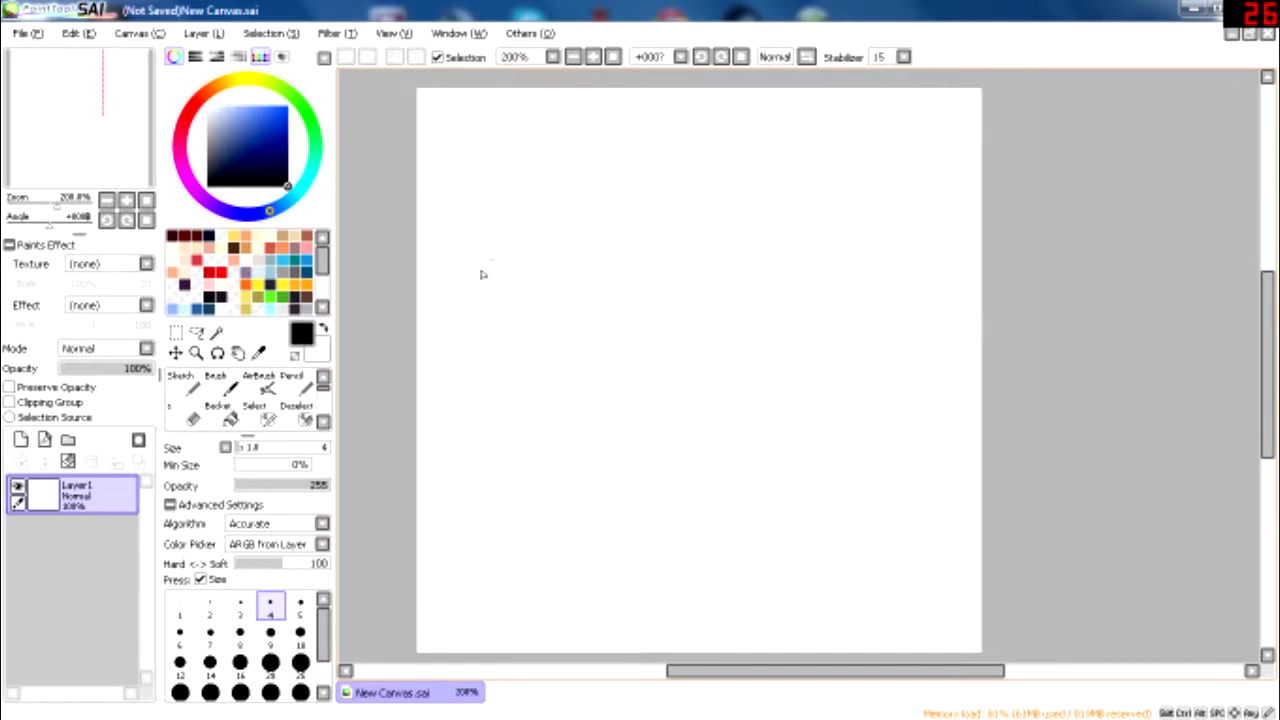
left_click_drag(497, 296, 556, 288)
key("ctrl+z")
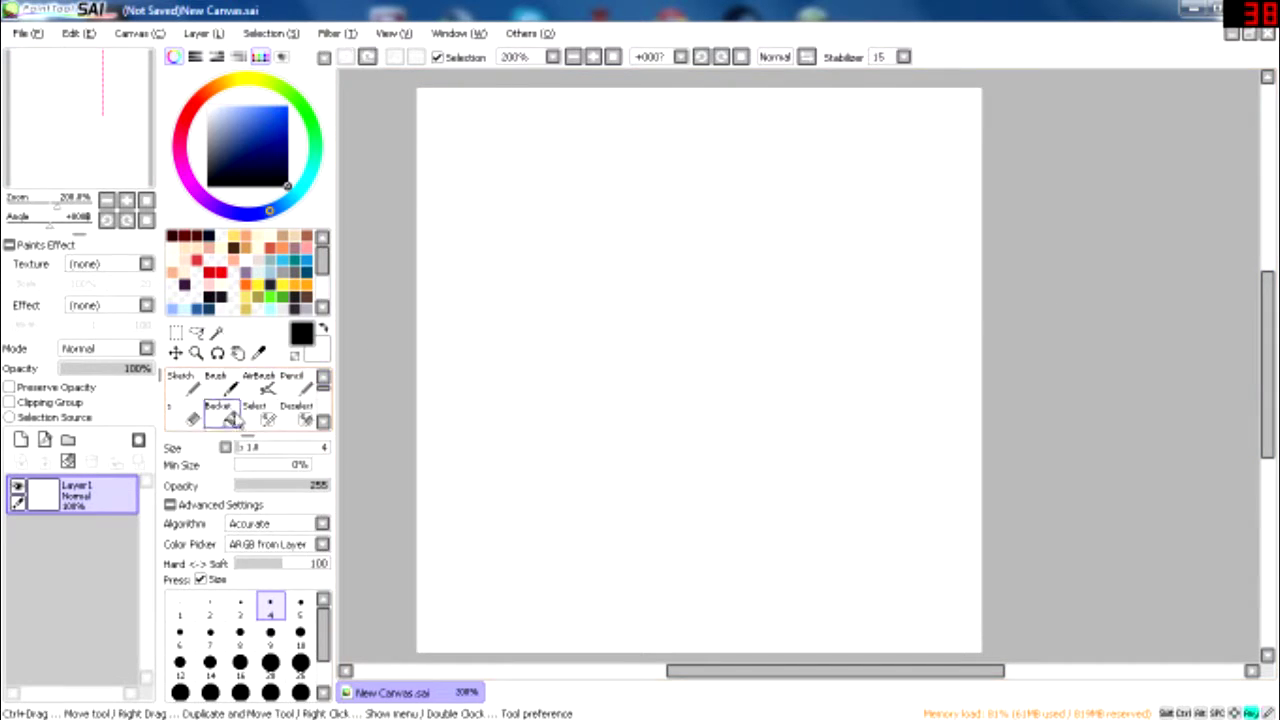
left_click(323, 421)
left_click(323, 421)
left_click(323, 421)
left_click(323, 421)
scroll(325, 420, "down", 2)
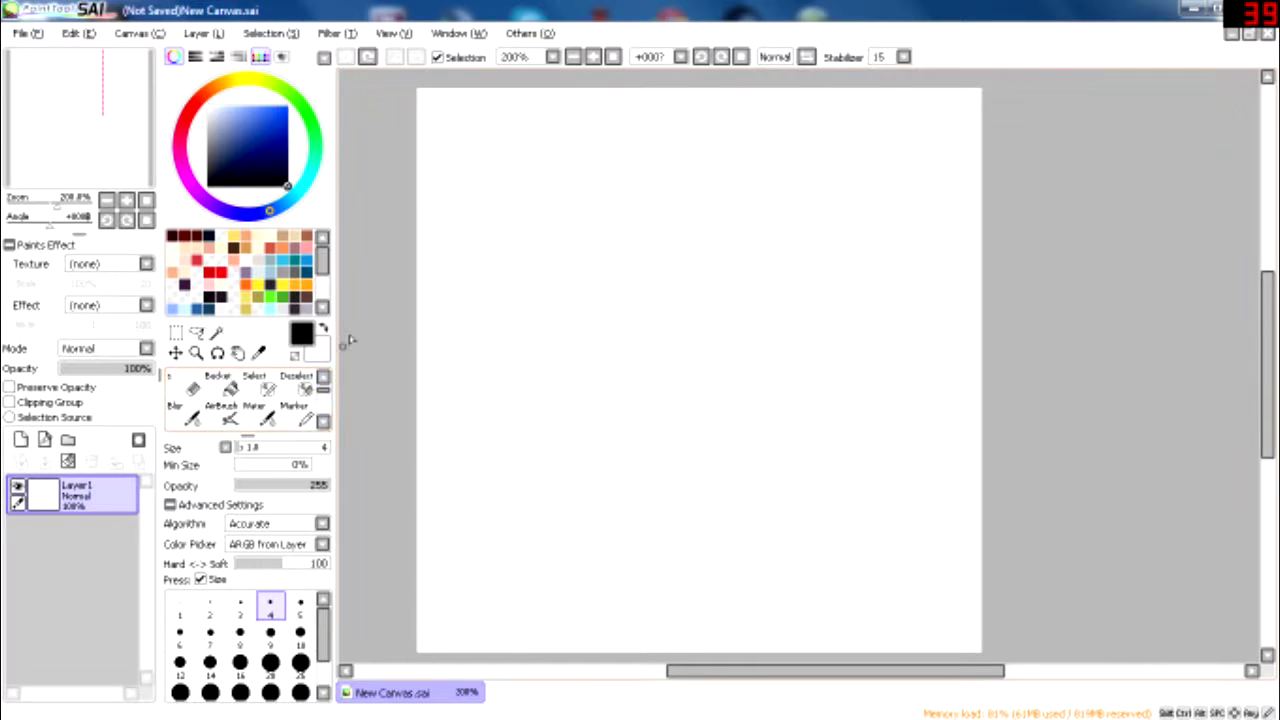
left_click(322, 378)
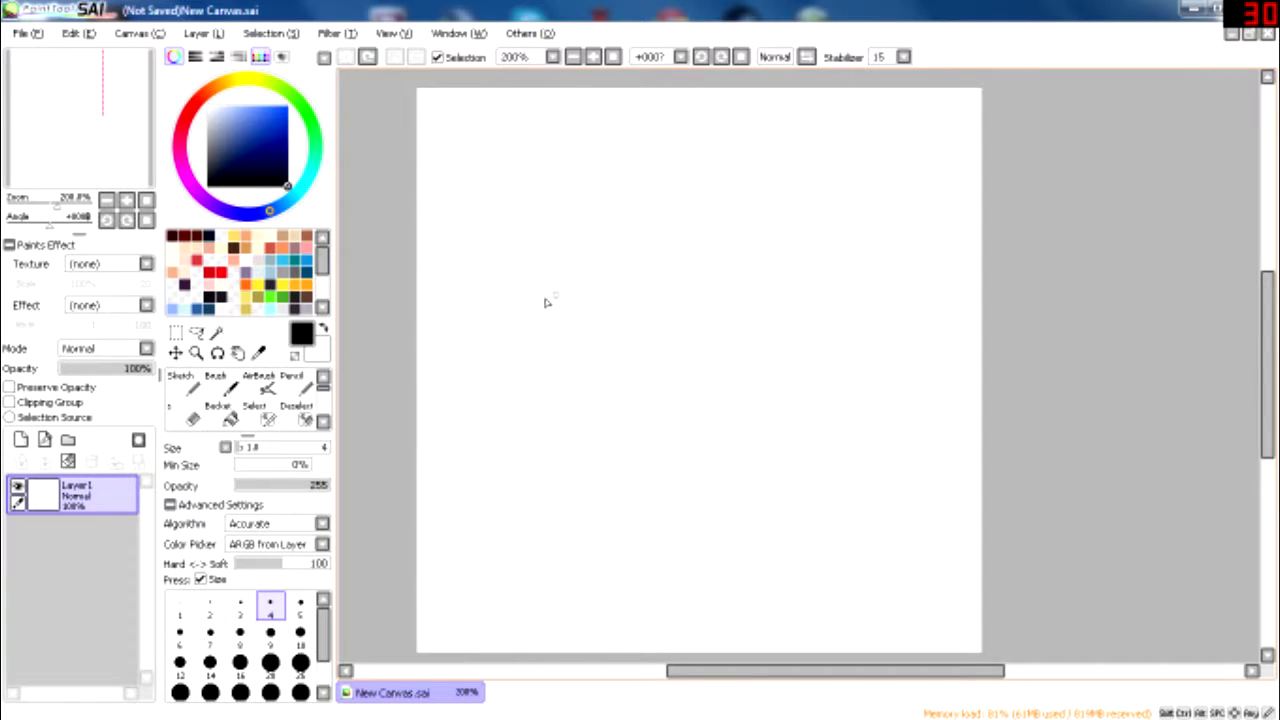
left_click_drag(724, 676, 712, 676)
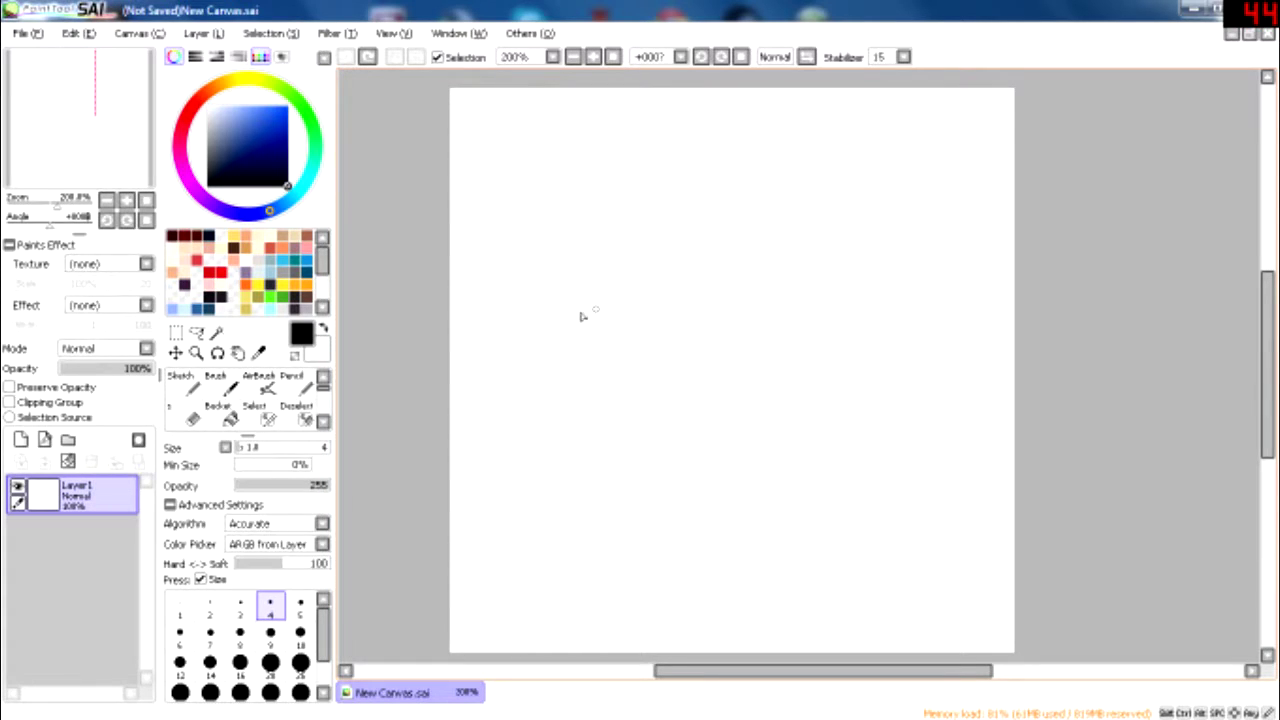
scroll(556, 320, "up", 1)
mouse_move(464, 325)
left_mouse_down()
mouse_move(475, 293)
mouse_move(546, 325)
left_mouse_up()
mouse_move(461, 346)
left_mouse_down()
mouse_move(505, 298)
mouse_move(538, 338)
left_mouse_up()
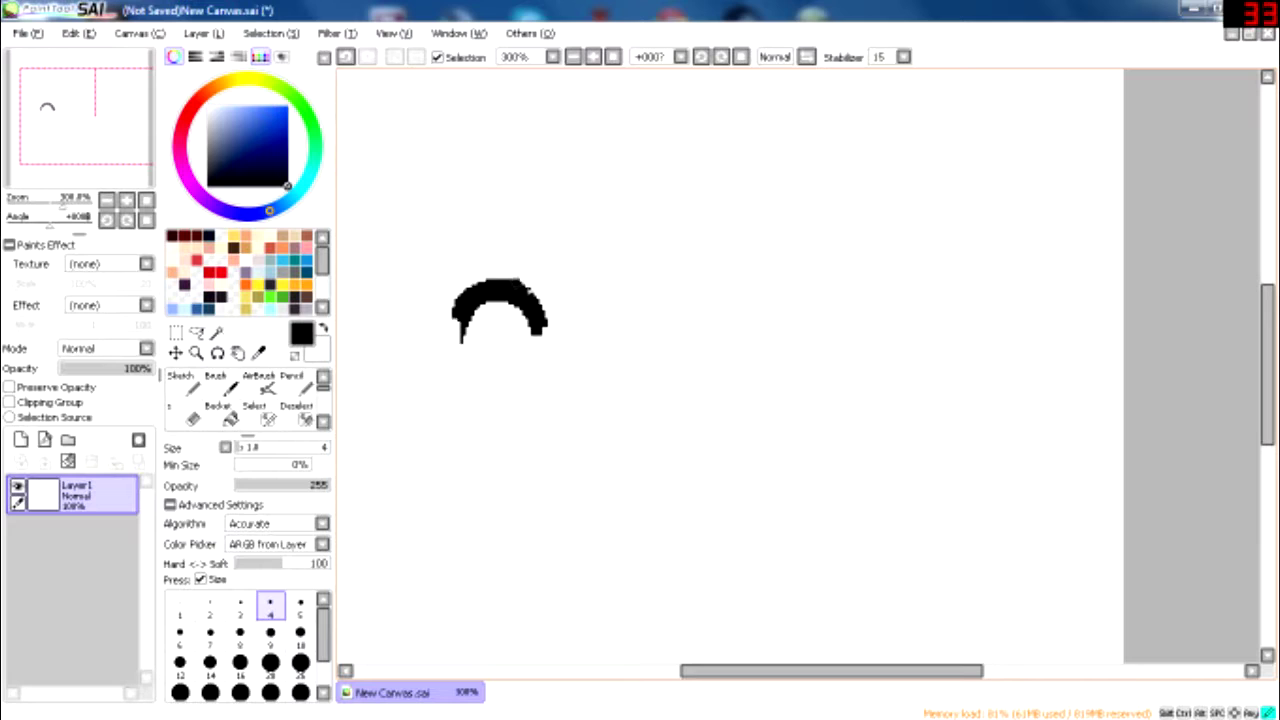
key("ctrl+z")
key("ctrl+z")
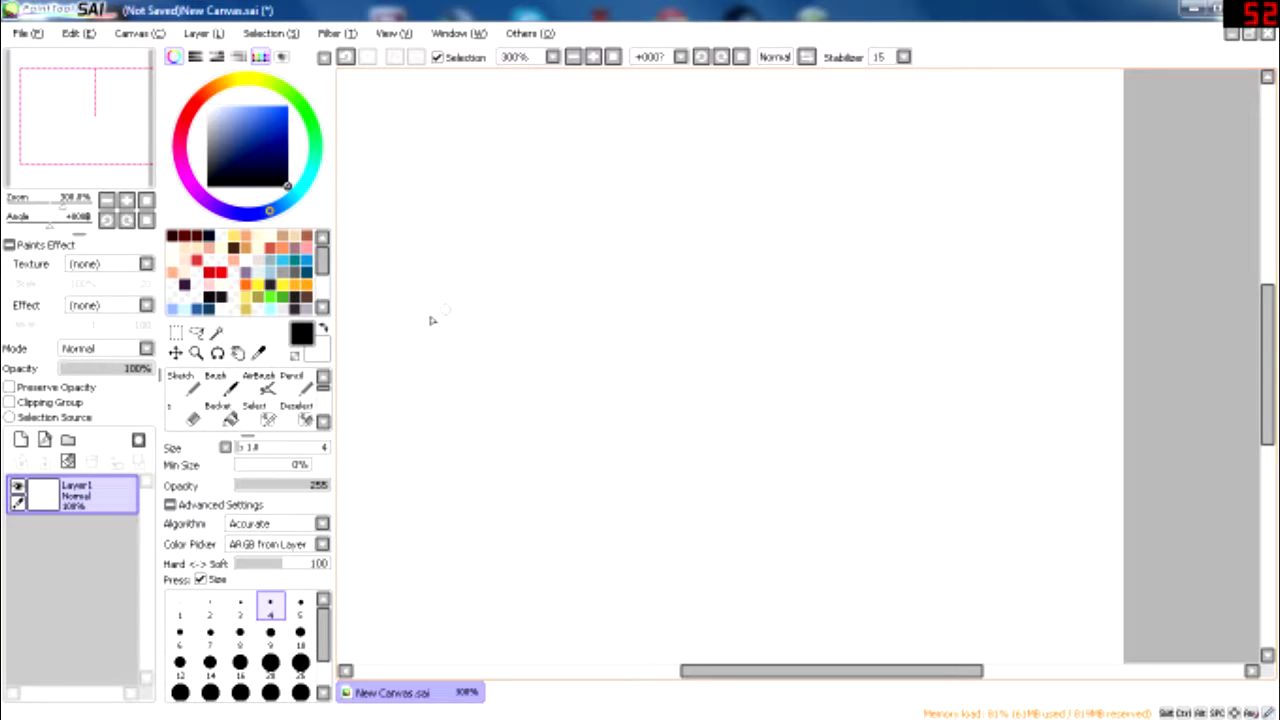
- Draw an open eye in black with a thick arched upper lash and a rounded iris outline beneath it
mouse_move(432, 322)
left_mouse_down()
mouse_move(447, 283)
mouse_move(561, 300)
left_mouse_up()
mouse_move(434, 336)
left_mouse_down()
mouse_move(566, 314)
mouse_move(478, 290)
mouse_move(440, 330)
mouse_move(519, 277)
mouse_move(503, 284)
mouse_move(562, 316)
mouse_move(533, 287)
mouse_move(560, 340)
mouse_move(556, 366)
mouse_move(537, 374)
left_mouse_up()
key("ctrl+z")
mouse_move(555, 310)
left_mouse_down()
mouse_move(546, 397)
mouse_move(520, 386)
left_mouse_up()
key("ctrl+z")
mouse_move(558, 322)
left_mouse_down()
mouse_move(560, 371)
mouse_move(508, 393)
left_mouse_up()
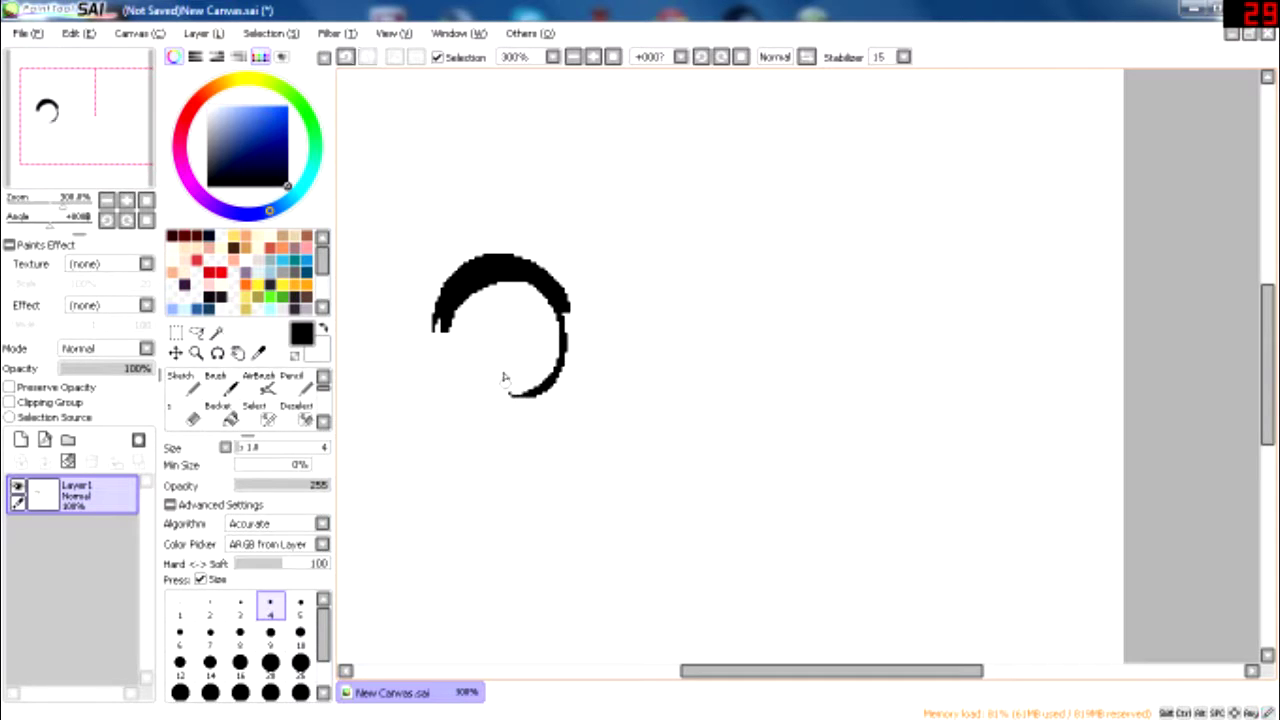
mouse_move(480, 285)
left_mouse_down()
mouse_move(530, 404)
mouse_move(540, 394)
mouse_move(478, 395)
left_mouse_up()
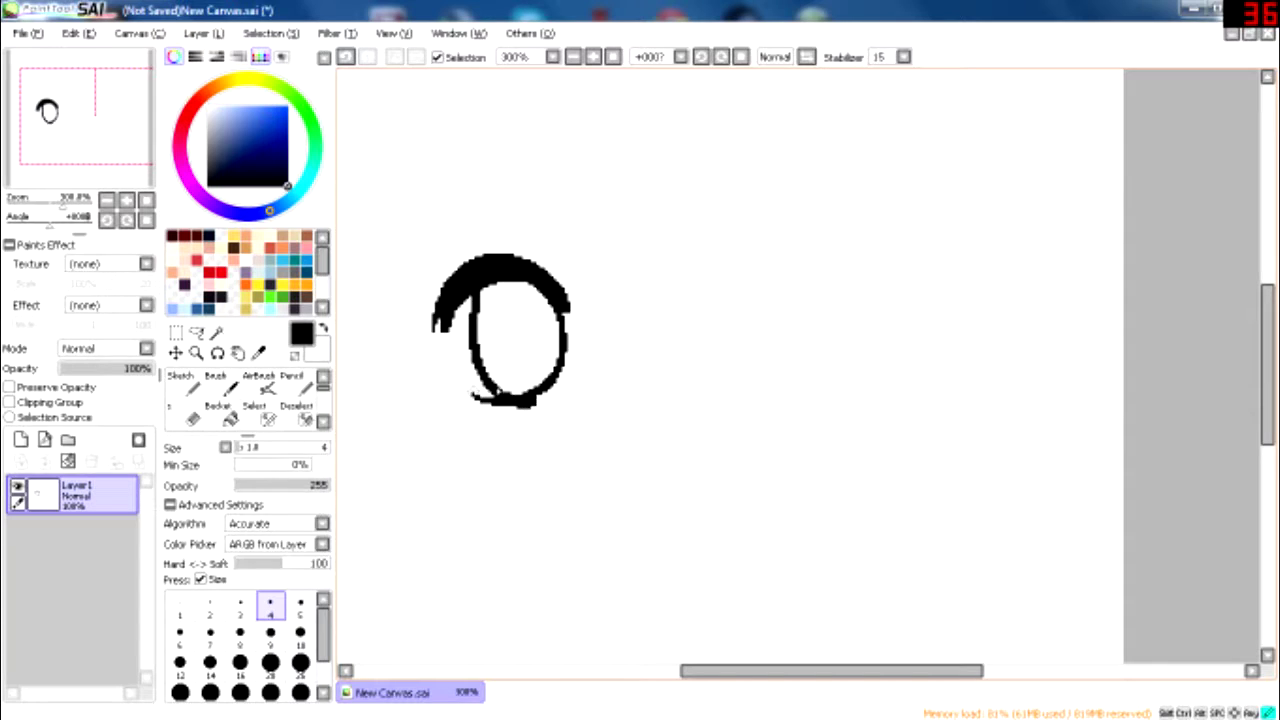
- Thicken the eye's lower lash line with the pen and clean up its outer end with a size 4 eraser
key("e")
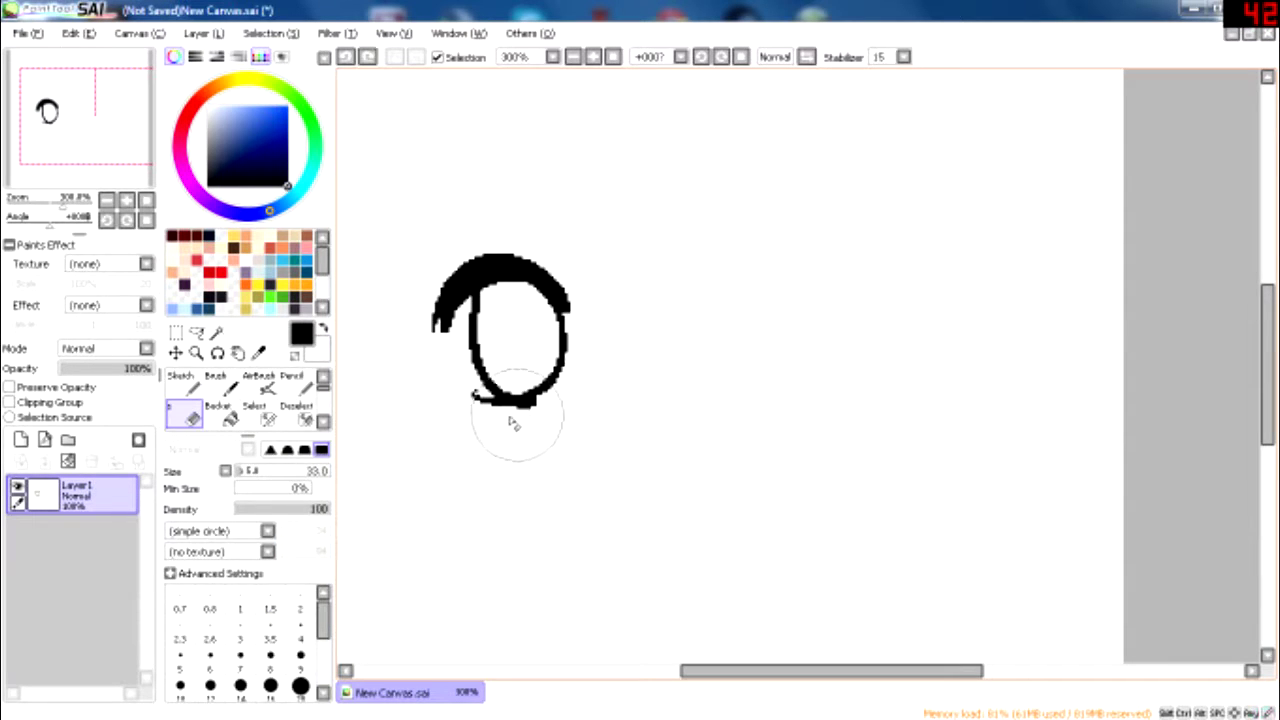
scroll(477, 426, "up", 1)
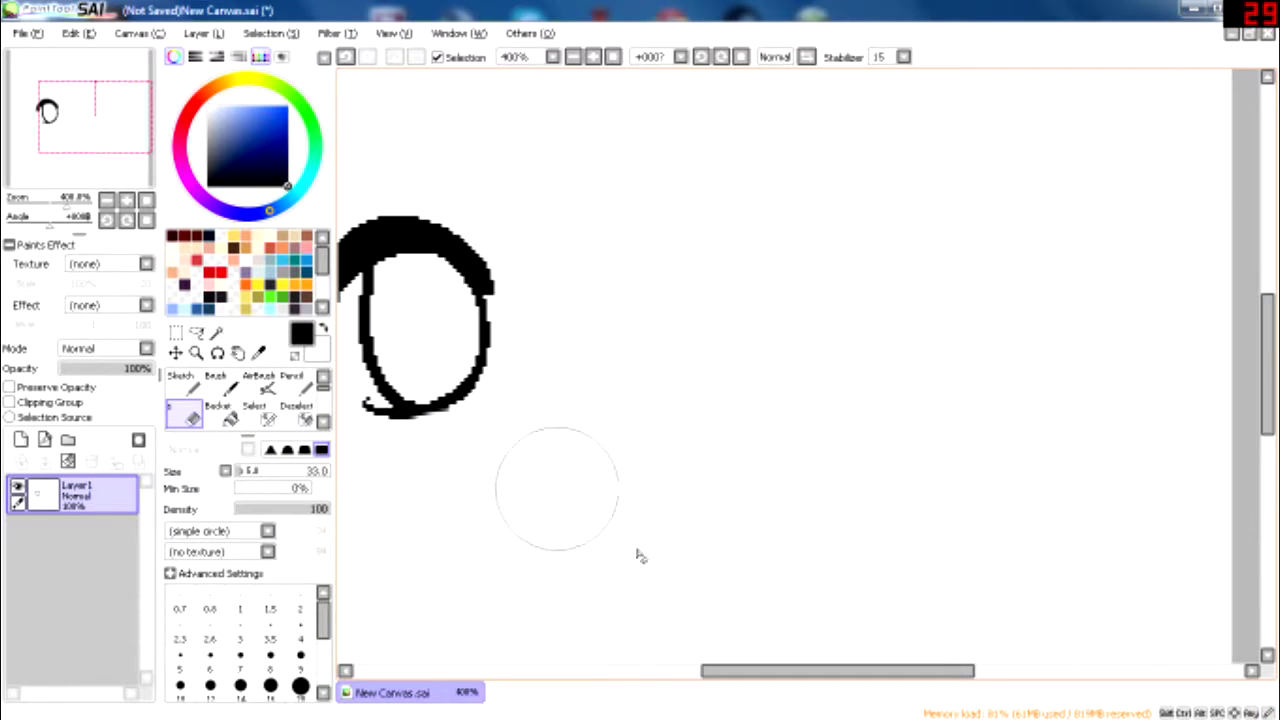
left_click_drag(808, 680, 761, 674)
scroll(452, 408, "up", 1)
key("n")
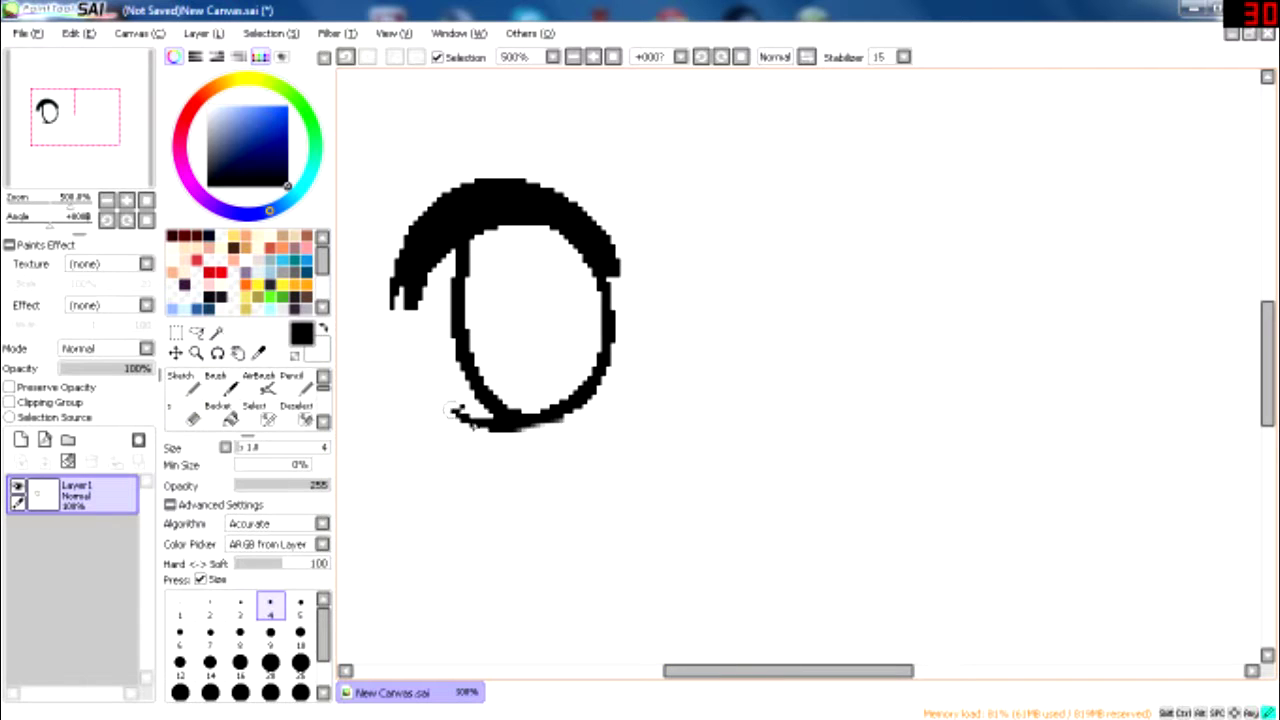
mouse_move(527, 420)
left_mouse_down()
mouse_move(456, 407)
mouse_move(474, 411)
left_mouse_up()
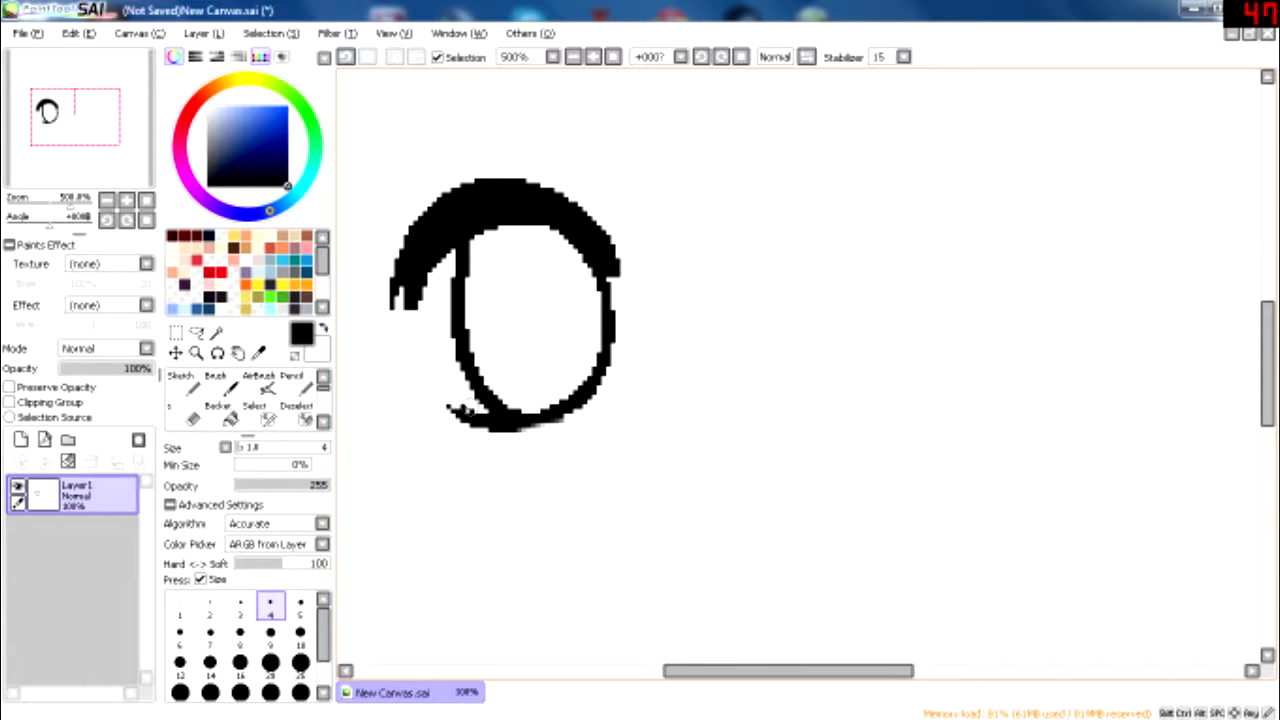
key("e")
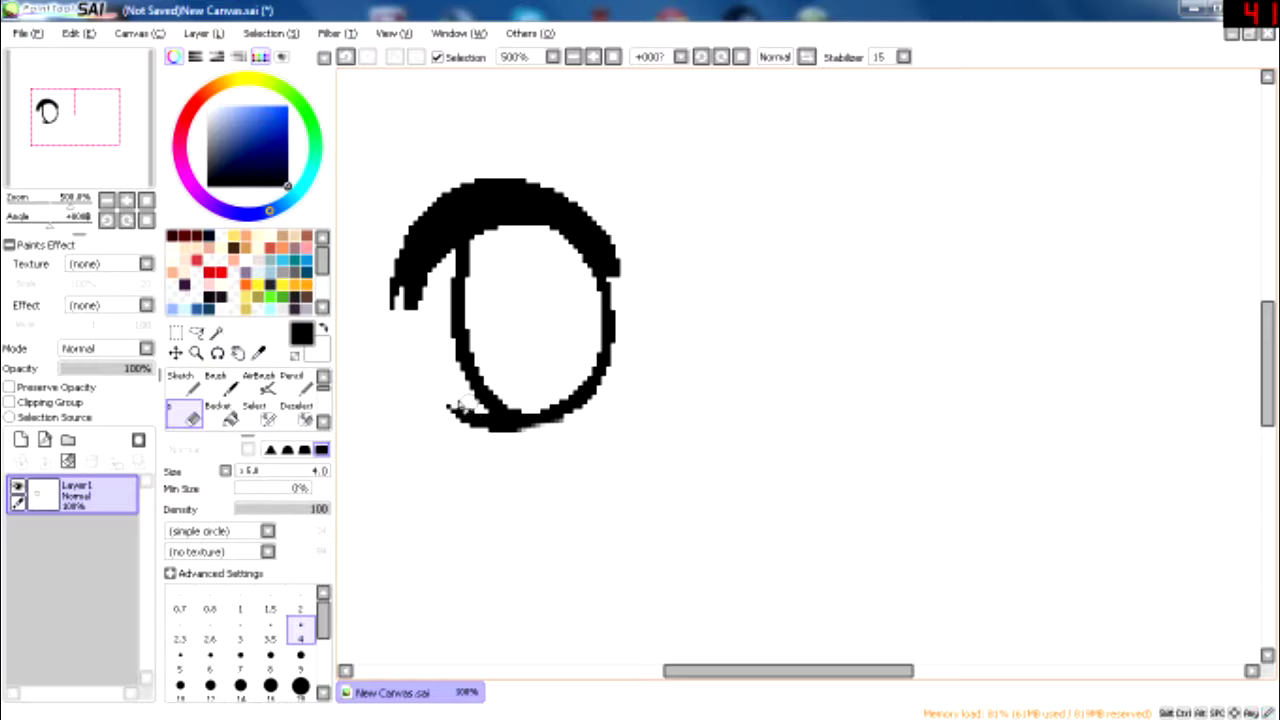
scroll(462, 294, "down", 3)
scroll(471, 300, "up", 2)
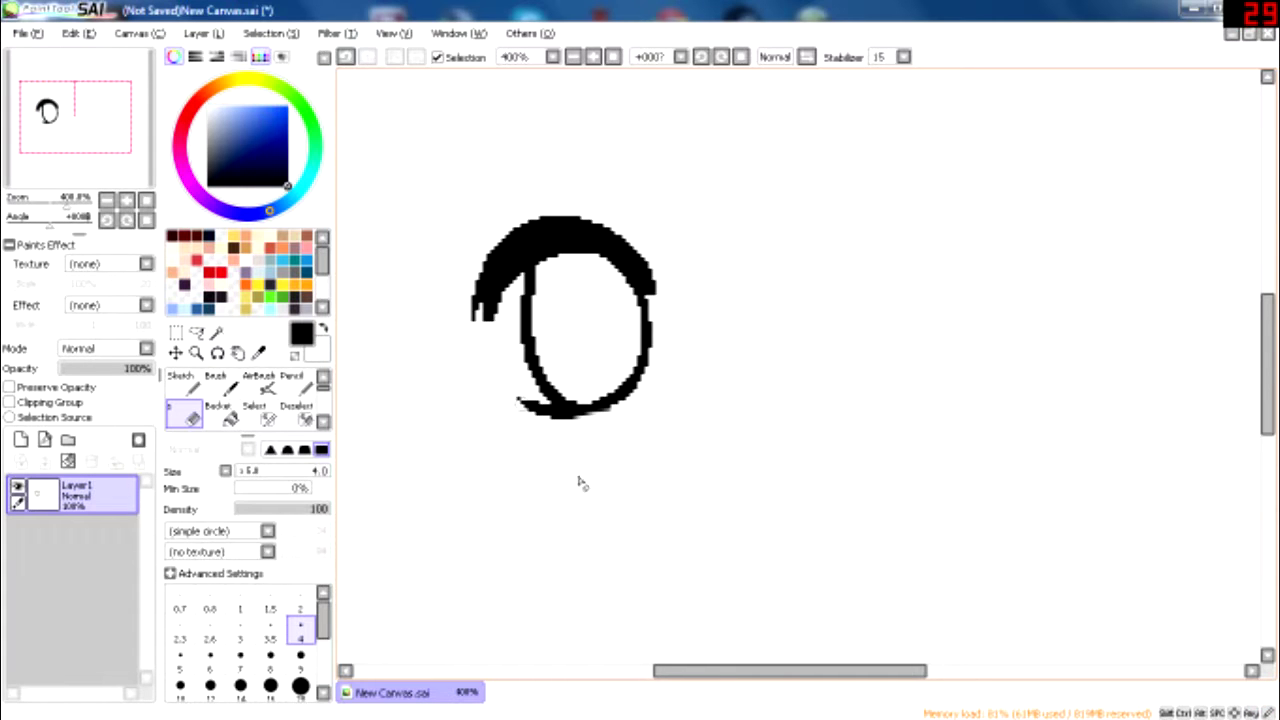
- Draw a small U-shaped pupil in the middle of the iris
left_click_drag(728, 679, 725, 675)
key("n")
scroll(600, 360, "down", 1)
scroll(560, 312, "up", 1)
scroll(559, 314, "up", 1)
mouse_move(531, 306)
left_mouse_down()
mouse_move(551, 347)
mouse_move(572, 306)
left_mouse_up()
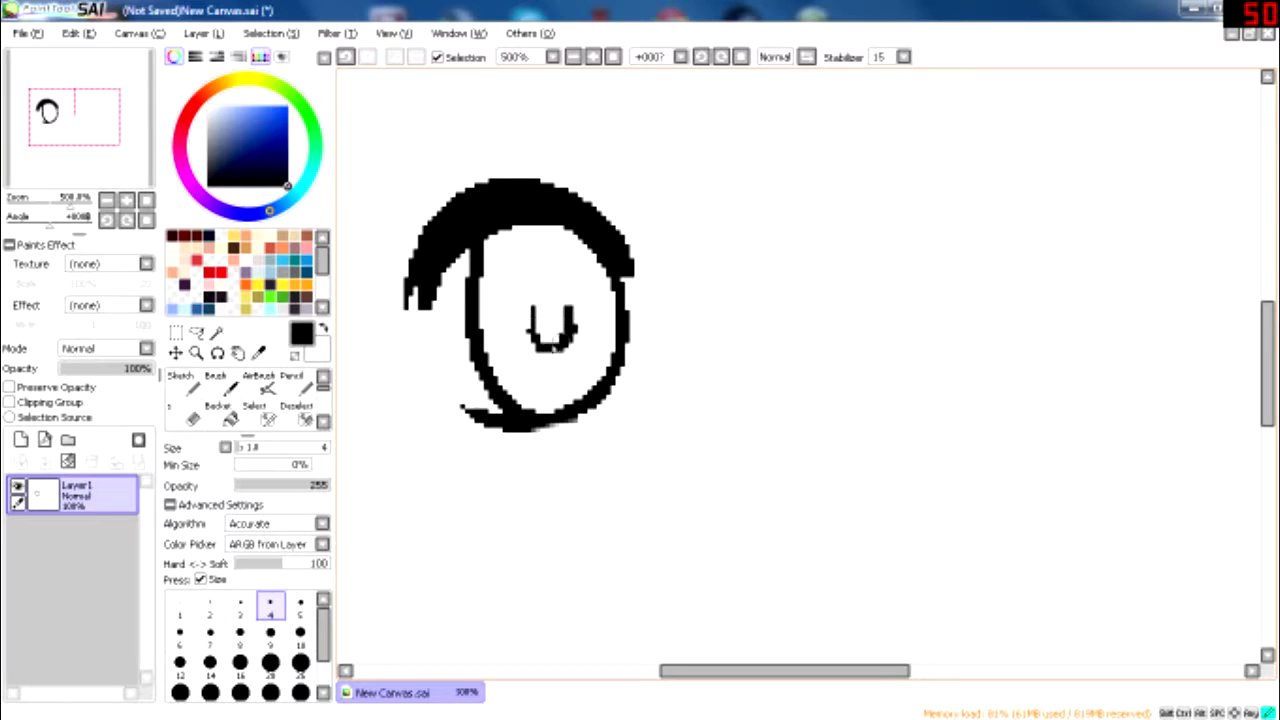
- Move the drawn eye up and to the left on the canvas
scroll(545, 318, "down", 3)
scroll(537, 320, "up", 2)
scroll(729, 634, "down", 2)
mouse_move(700, 373)
left_mouse_down()
mouse_move(657, 362)
mouse_move(628, 288)
left_mouse_up()
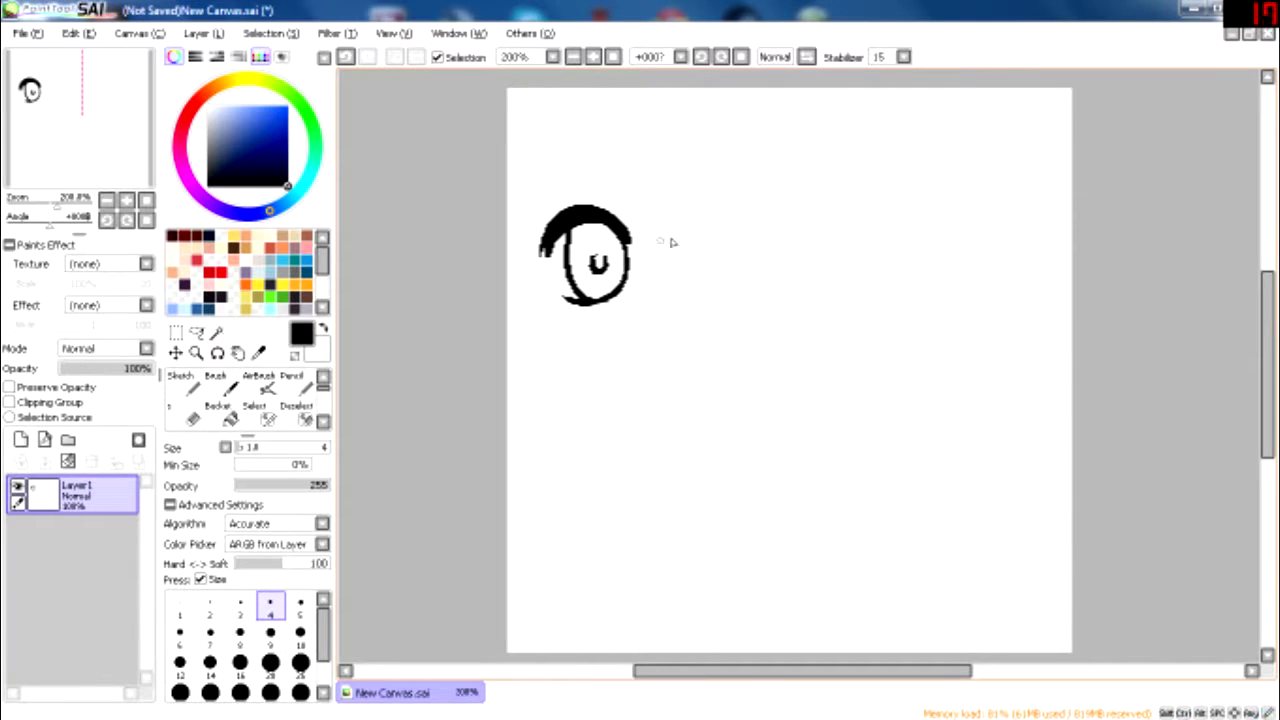
left_click_drag(1265, 336, 1266, 301)
key("Page_Up")
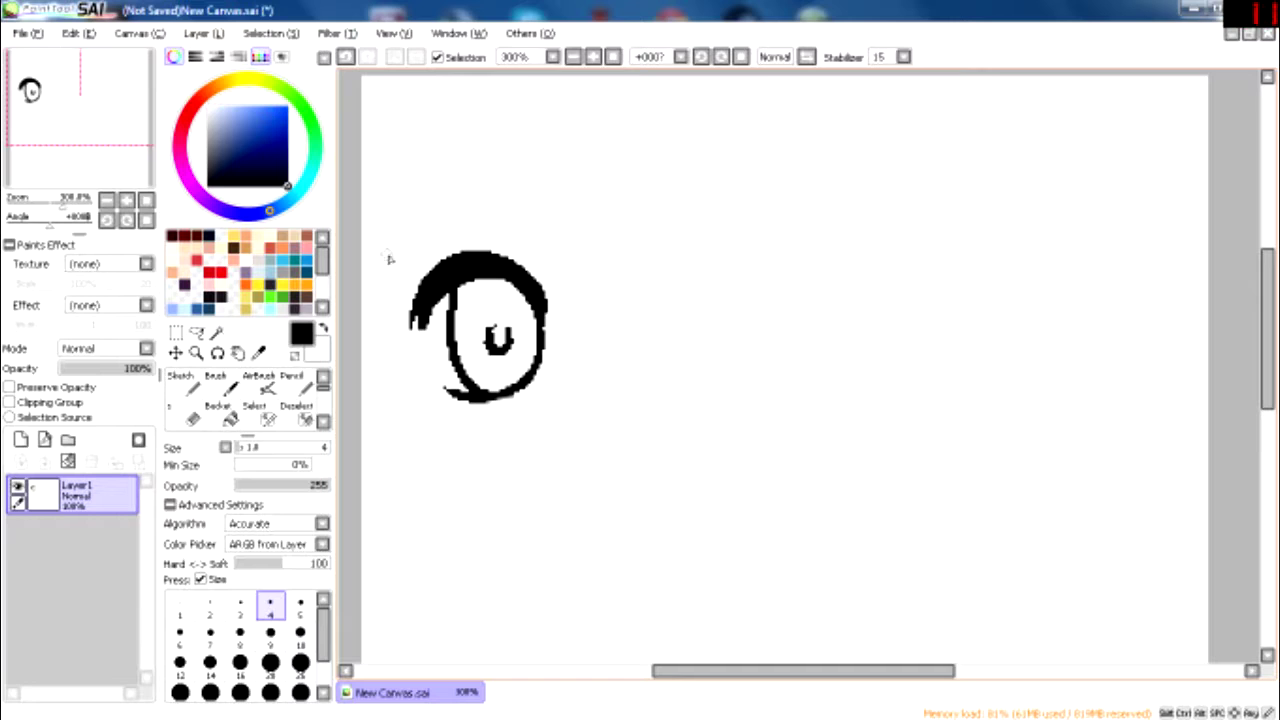
- Add Layer2 above the eye drawing and fade Layer1 by lowering its opacity, keeping Layer2 active
left_click(20, 440)
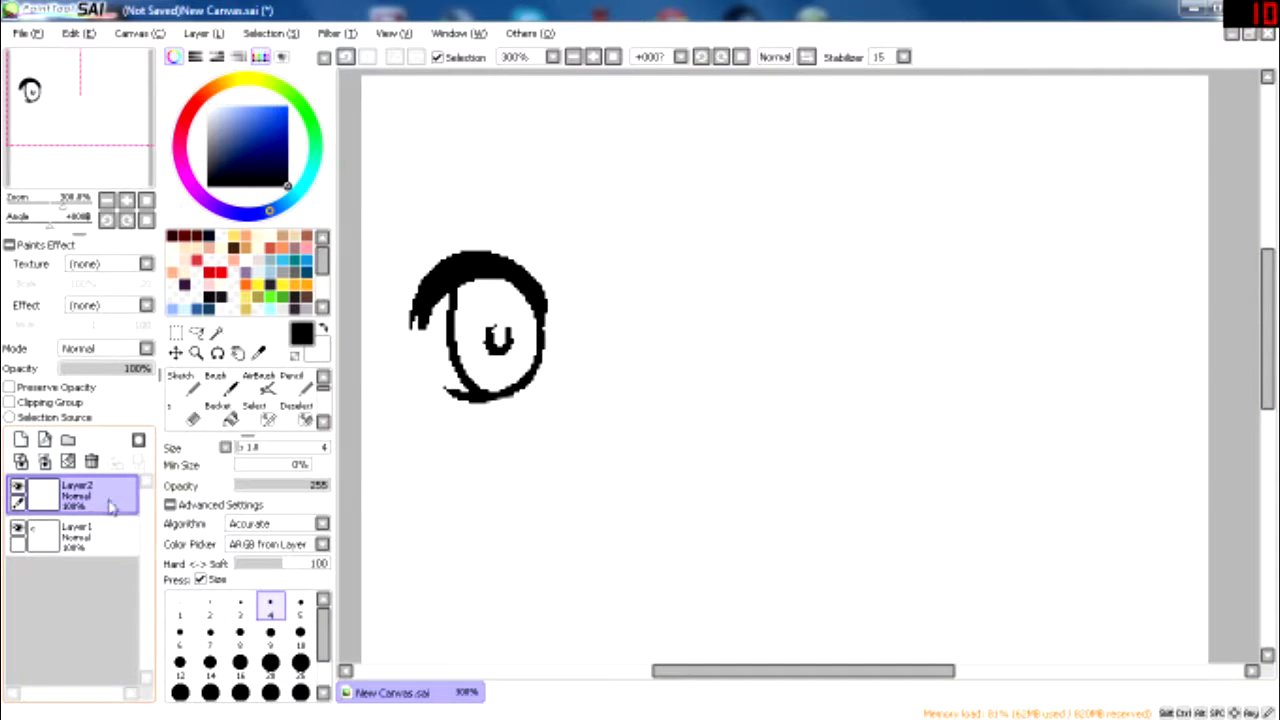
left_click(75, 536)
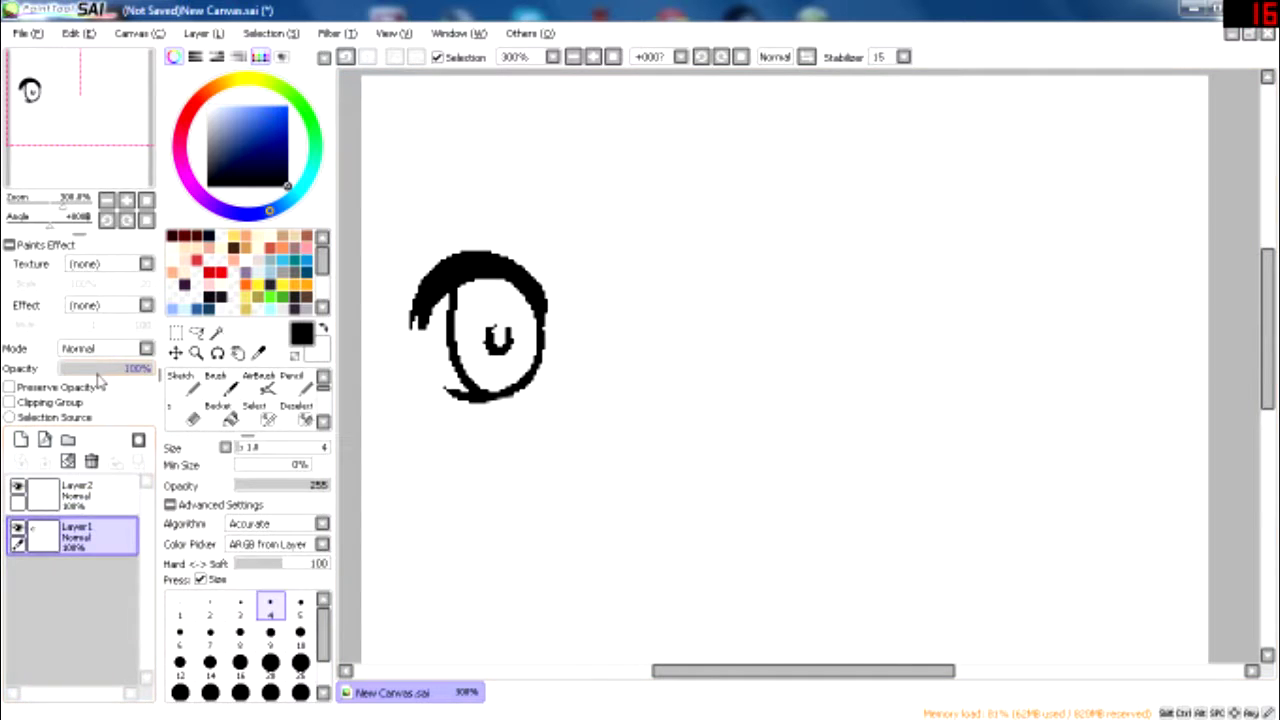
left_click(97, 369)
left_click(93, 489)
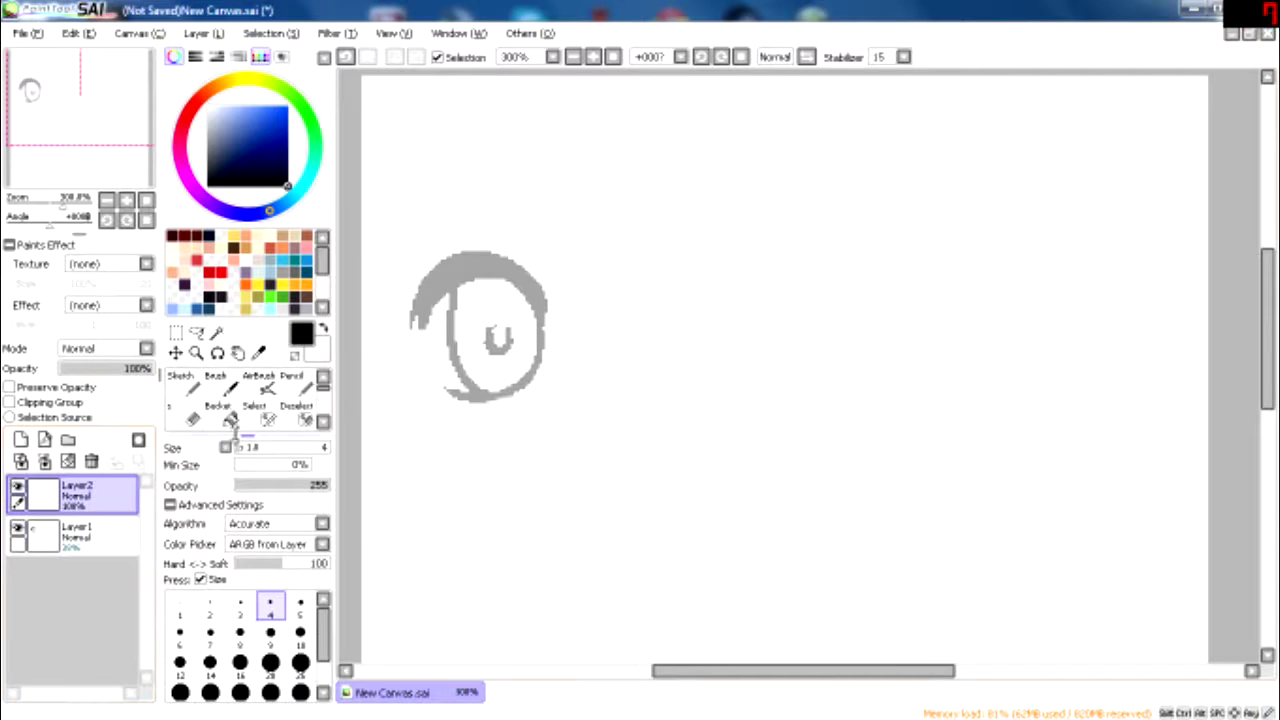
- Trace the thick upper lash in black on Layer2 over the faded eye
key("Page_Up")
left_click_drag(824, 673, 742, 671)
key("Page_Up")
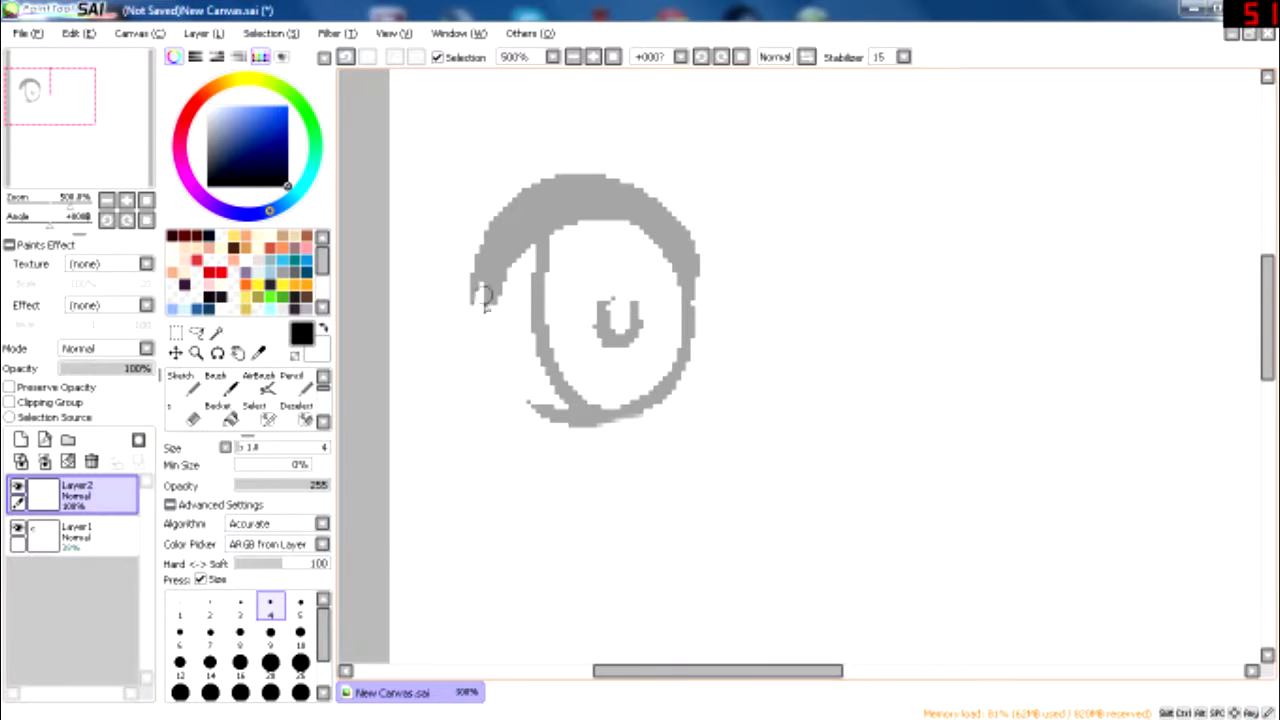
mouse_move(470, 300)
left_mouse_down()
mouse_move(474, 286)
mouse_move(660, 212)
mouse_move(519, 202)
mouse_move(657, 218)
left_mouse_up()
key("ctrl+z")
key("ctrl+z")
mouse_move(470, 305)
left_mouse_down()
mouse_move(587, 205)
mouse_move(666, 238)
mouse_move(704, 292)
mouse_move(636, 230)
left_mouse_up()
mouse_move(503, 290)
left_mouse_down()
mouse_move(531, 238)
mouse_move(638, 213)
mouse_move(680, 240)
left_mouse_up()
mouse_move(478, 268)
left_mouse_down()
mouse_move(529, 195)
mouse_move(668, 203)
mouse_move(700, 228)
left_mouse_up()
mouse_move(606, 195)
left_mouse_down()
mouse_move(630, 197)
mouse_move(703, 258)
left_mouse_up()
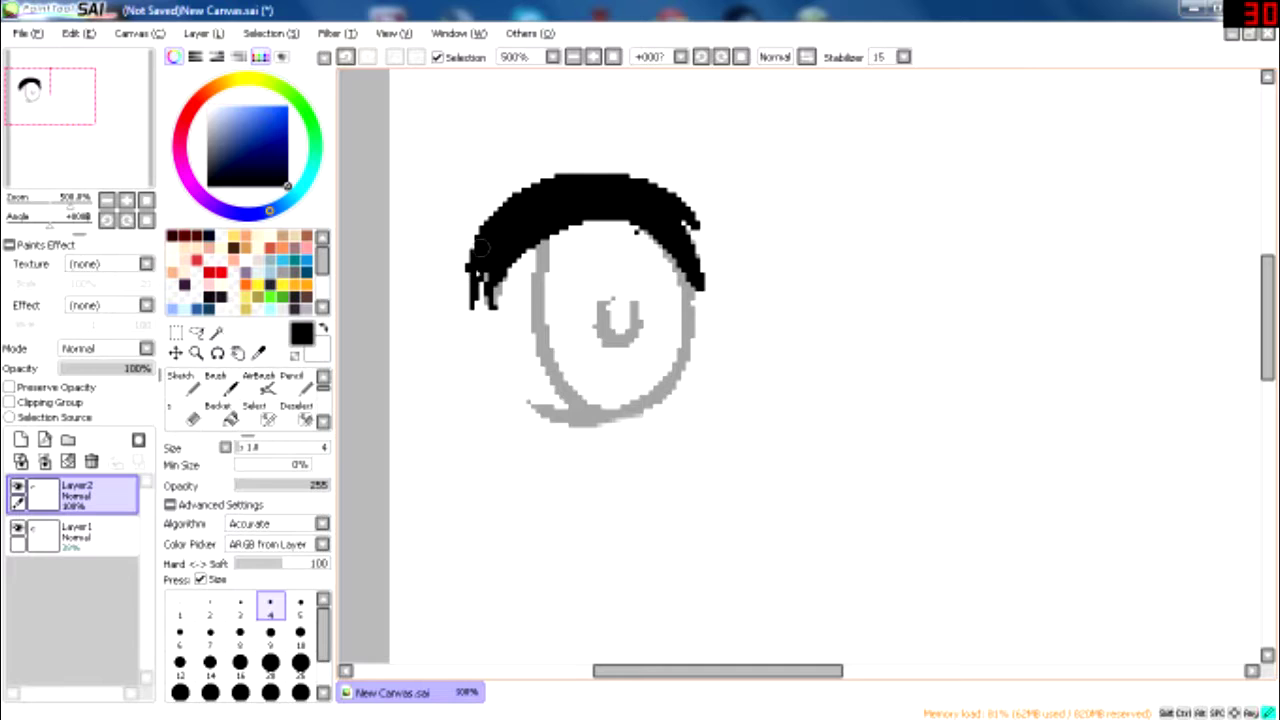
- Move the traced upper lash on Layer2 down so it overlaps the top of the faded iris
scroll(636, 231, "up", 1)
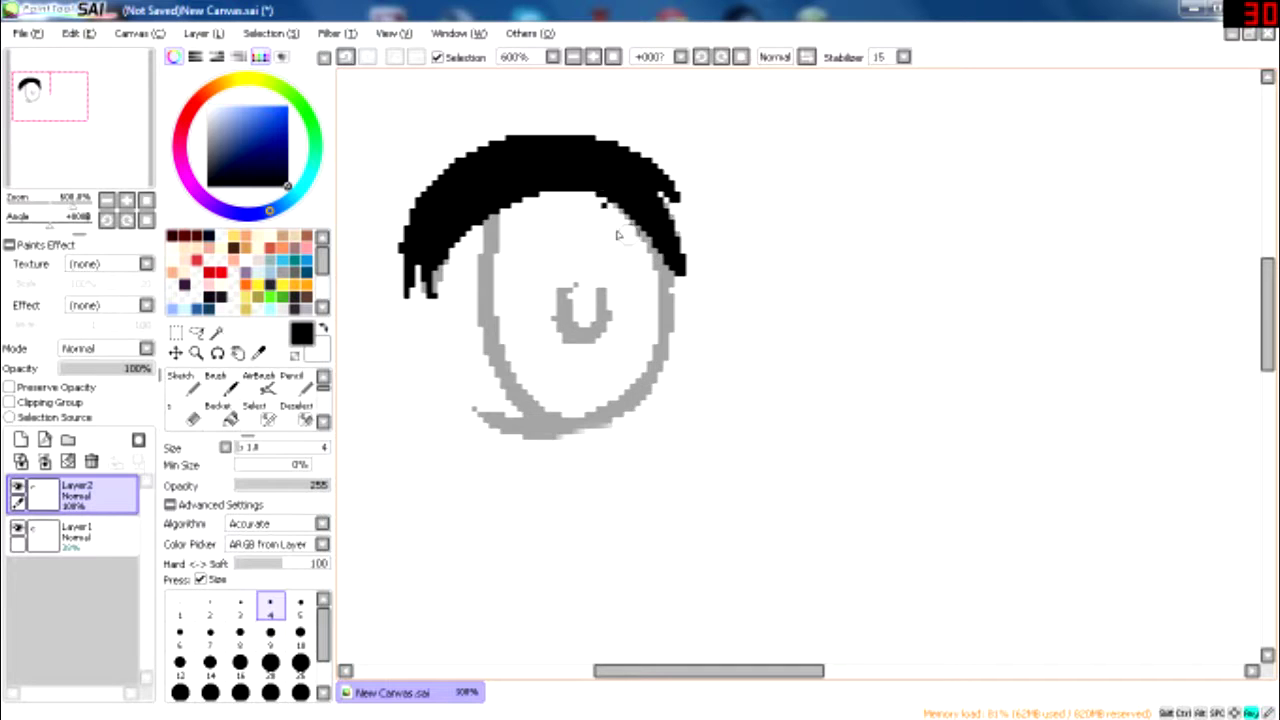
key("e")
left_click_drag(586, 203, 611, 278, "ctrl")
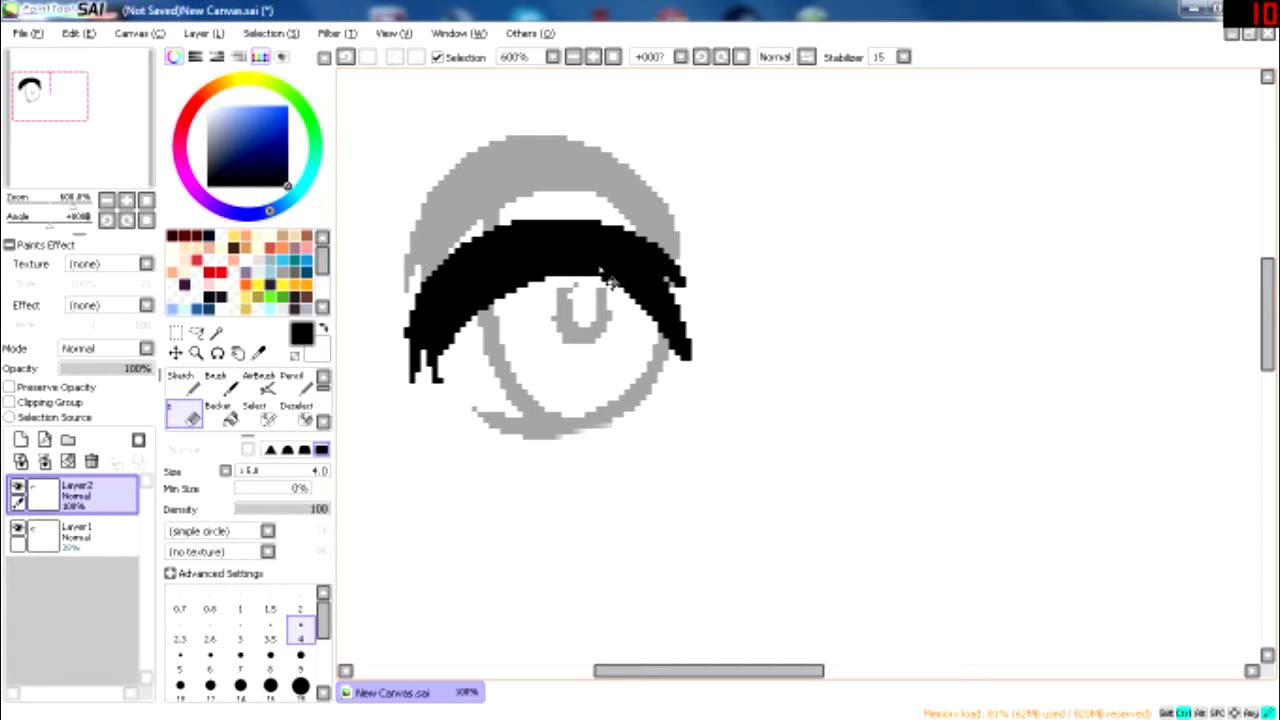
- Draw the iris sides, lower lash line and U-shaped pupil on Layer2 beneath the lowered lash
key("n")
mouse_move(483, 306)
left_mouse_down()
mouse_move(535, 418)
mouse_move(622, 392)
left_mouse_up()
key("ctrl+z")
mouse_move(673, 314)
left_mouse_down()
mouse_move(642, 379)
mouse_move(499, 399)
left_mouse_up()
key("ctrl+z")
mouse_move(675, 328)
left_mouse_down()
mouse_move(630, 395)
mouse_move(596, 410)
left_mouse_up()
key("ctrl+z")
mouse_move(673, 328)
left_mouse_down()
mouse_move(538, 436)
mouse_move(490, 412)
left_mouse_up()
mouse_move(562, 292)
left_mouse_down()
mouse_move(563, 318)
mouse_move(604, 322)
mouse_move(606, 290)
left_mouse_up()
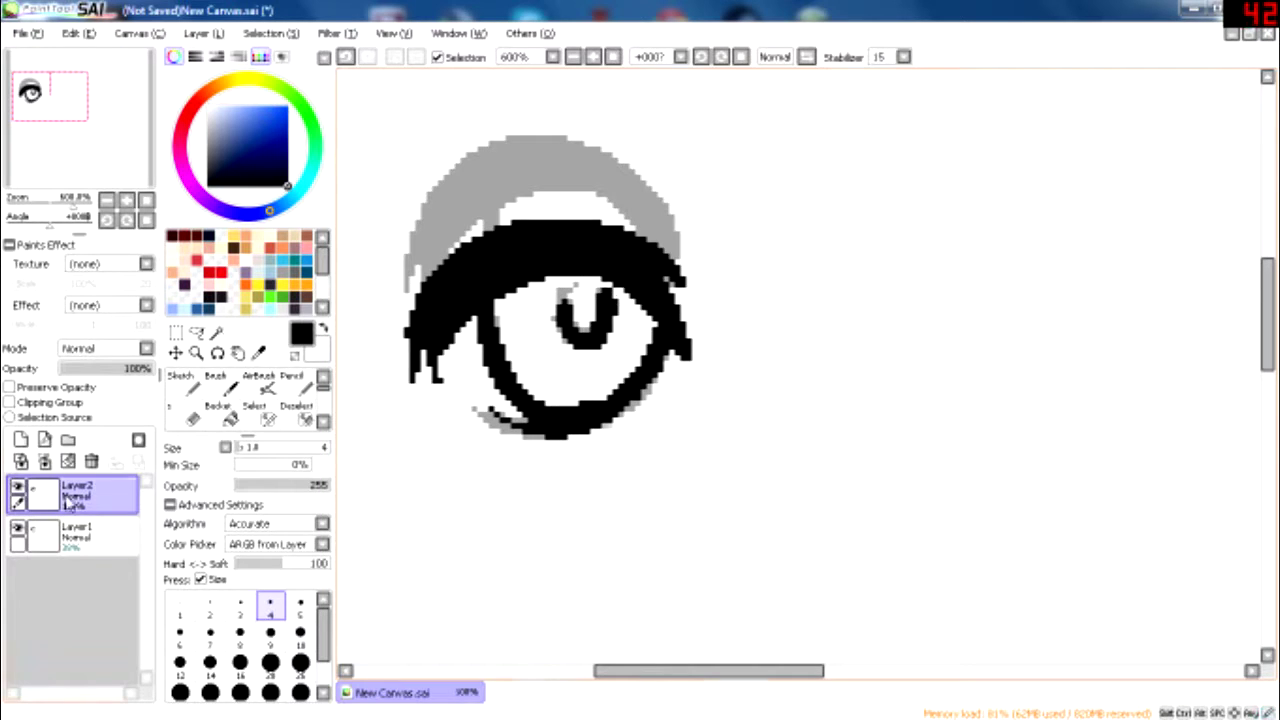
- Add Layer3 on top and fade Layer2 strongly by lowering its opacity, keeping Layer3 active
left_click(24, 442)
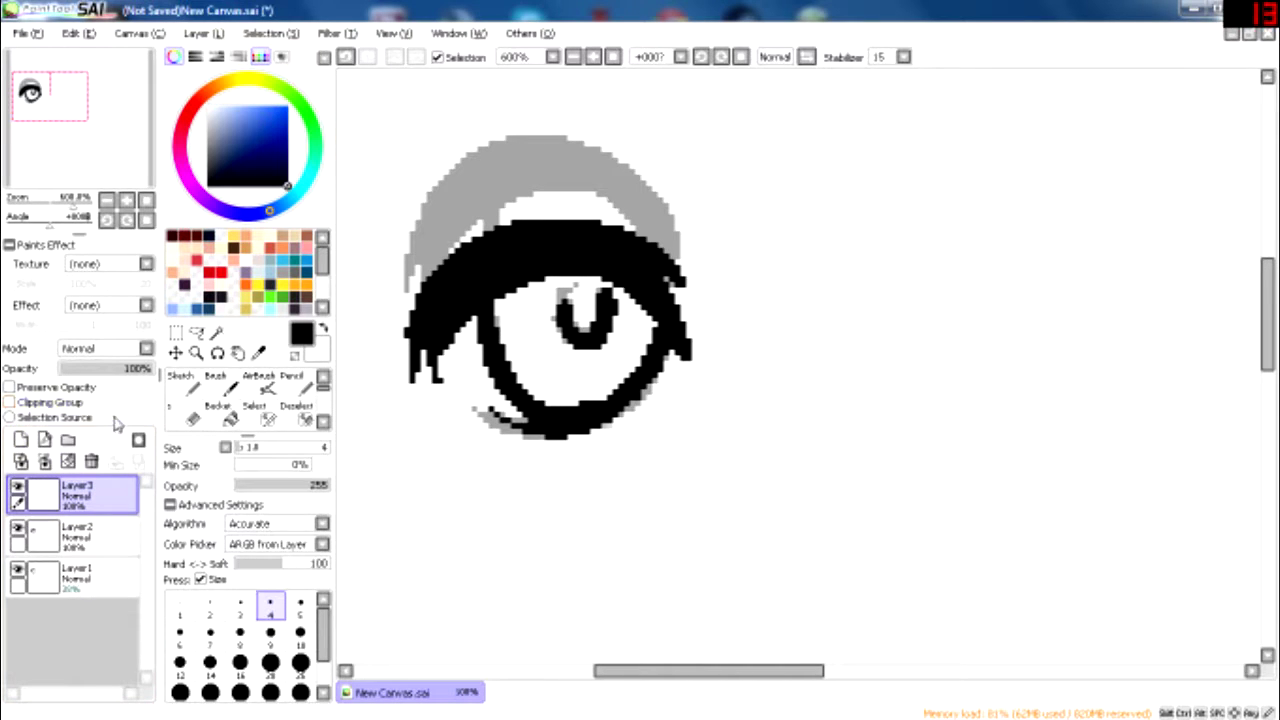
left_click(75, 535)
left_click(83, 370)
left_click_drag(83, 372, 76, 372)
left_click(75, 494)
- Trace the thick upper lash in black on Layer3 and move it down over the middle of the faded iris
mouse_move(410, 381)
left_mouse_down()
mouse_move(453, 268)
mouse_move(555, 240)
mouse_move(646, 293)
mouse_move(670, 330)
left_mouse_up()
mouse_move(432, 357)
left_mouse_down()
mouse_move(520, 256)
mouse_move(650, 290)
left_mouse_up()
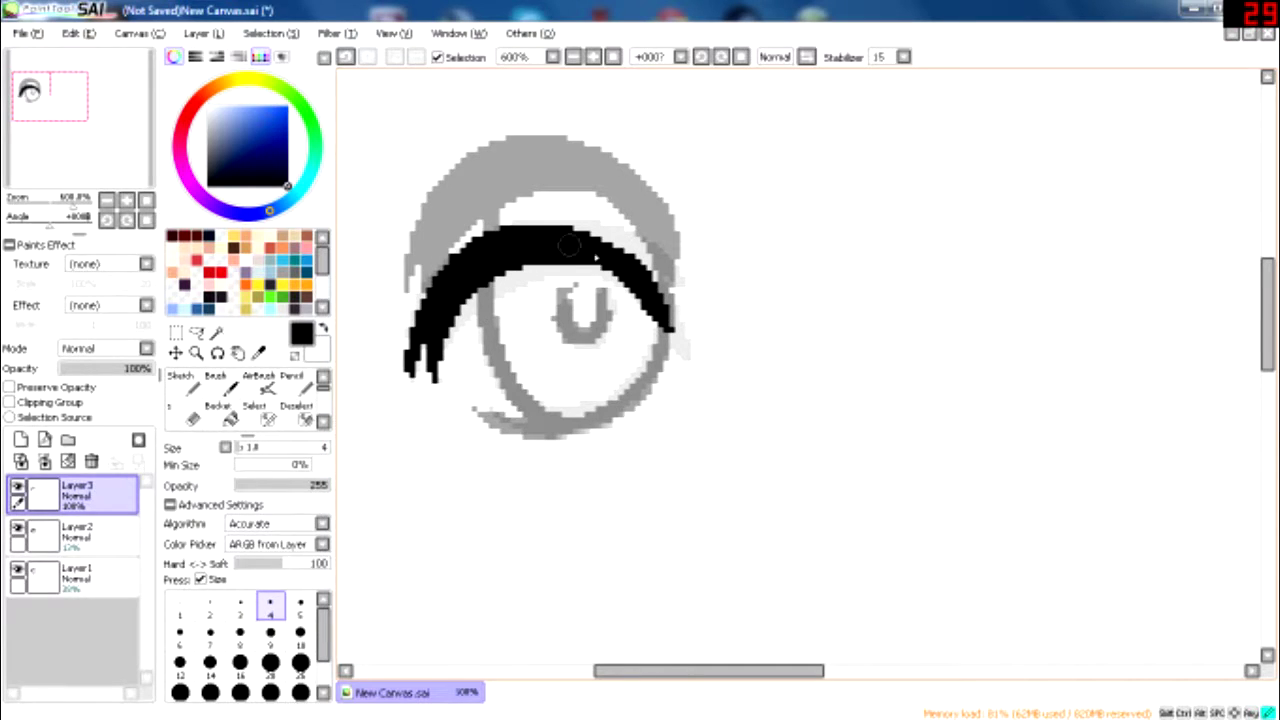
mouse_move(479, 262)
left_mouse_down()
mouse_move(645, 264)
mouse_move(662, 282)
left_mouse_up()
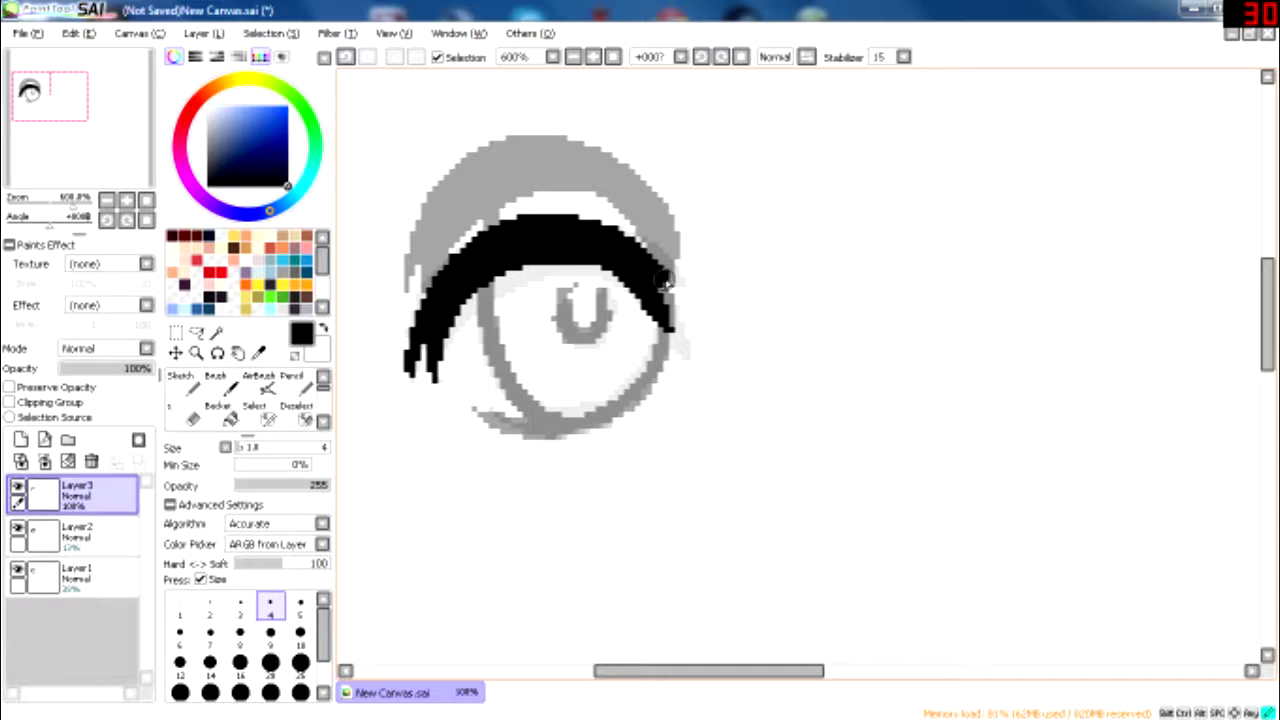
mouse_move(454, 335)
left_mouse_down()
mouse_move(646, 285)
mouse_move(660, 291)
mouse_move(598, 330)
mouse_move(623, 364)
left_mouse_up()
- Examine the lowered lash on Layer3 against the faded earlier frames at several zoom levels
key("Page_Down")
key("Page_Down")
key("Page_Down")
key("Page_Down")
key("Page_Up")
key("Page_Up")
key("Page_Up")
scroll(600, 334, "down", 3)
scroll(636, 300, "up", 1)
scroll(636, 300, "up", 1)
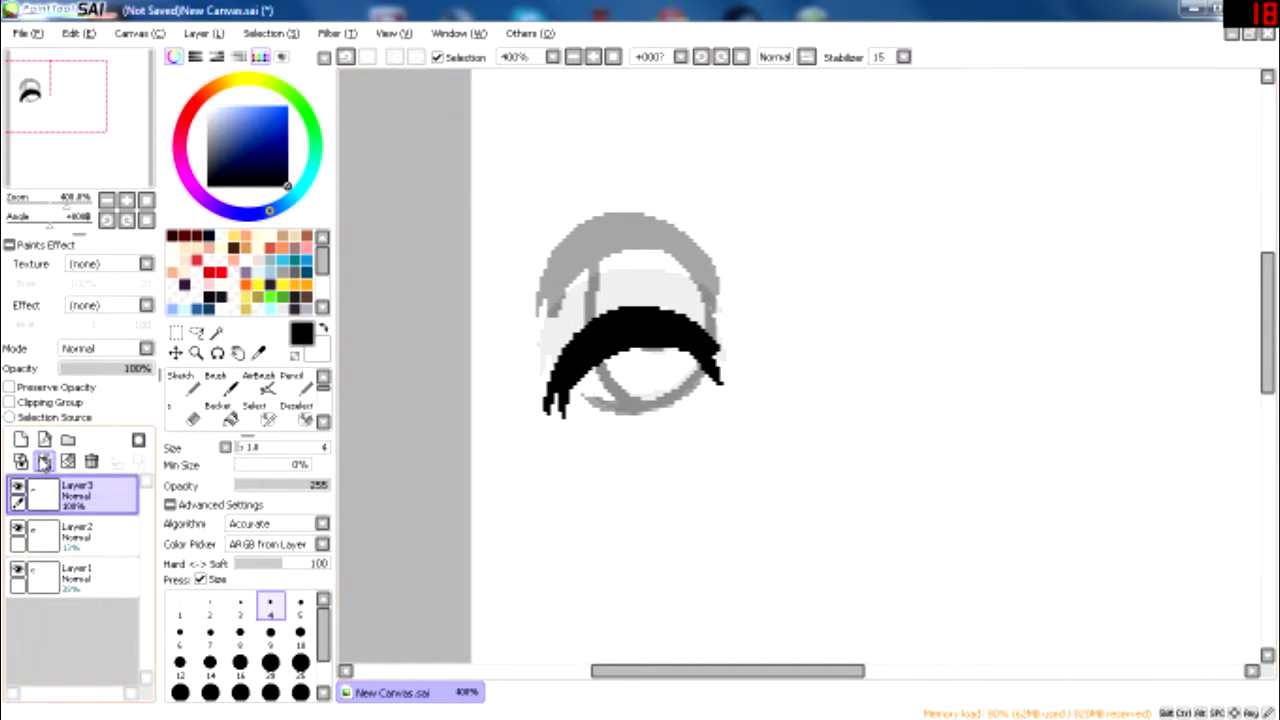
scroll(357, 486, "up", 2)
left_click_drag(738, 671, 754, 680)
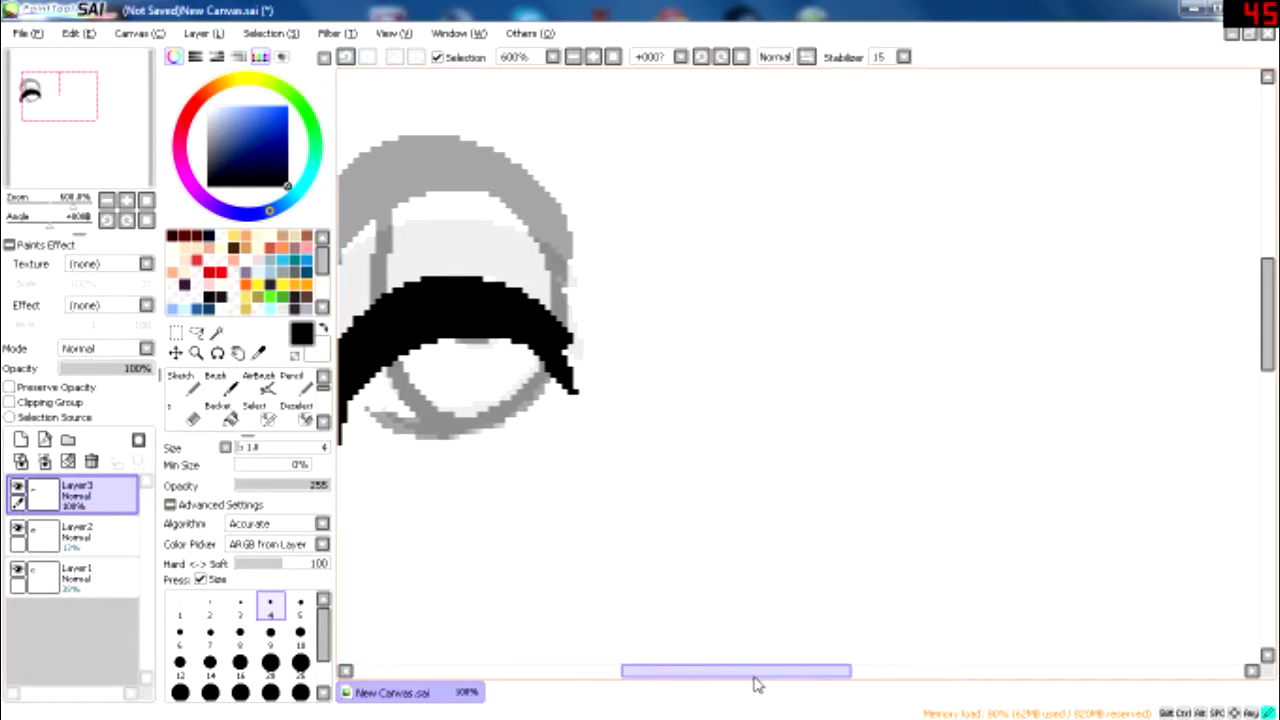
scroll(709, 614, "down", 2)
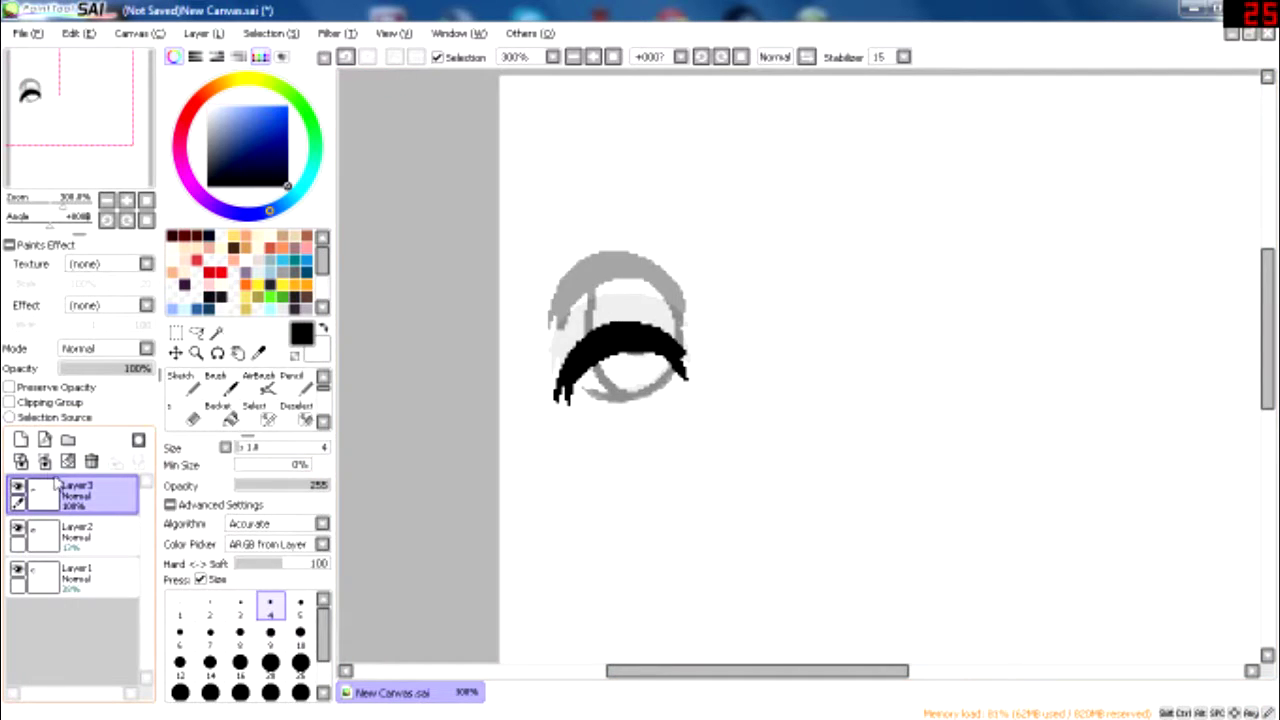
scroll(203, 487, "down", 1)
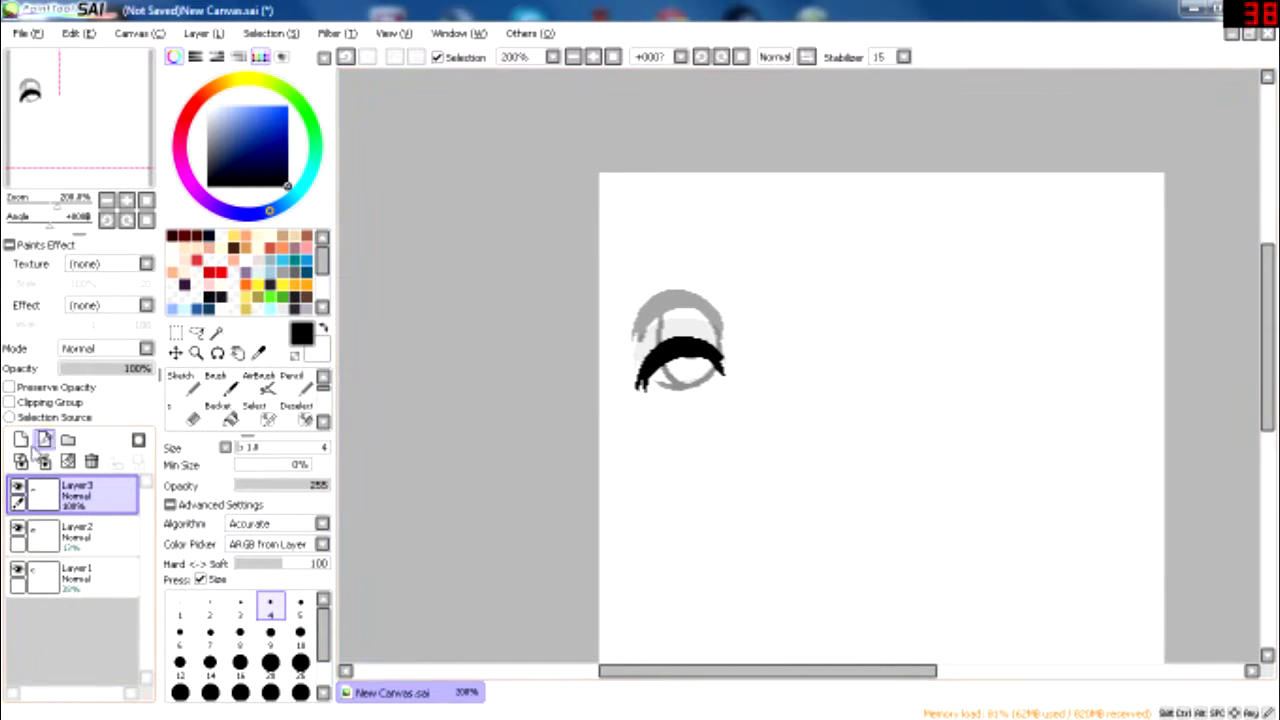
scroll(367, 342, "up", 1)
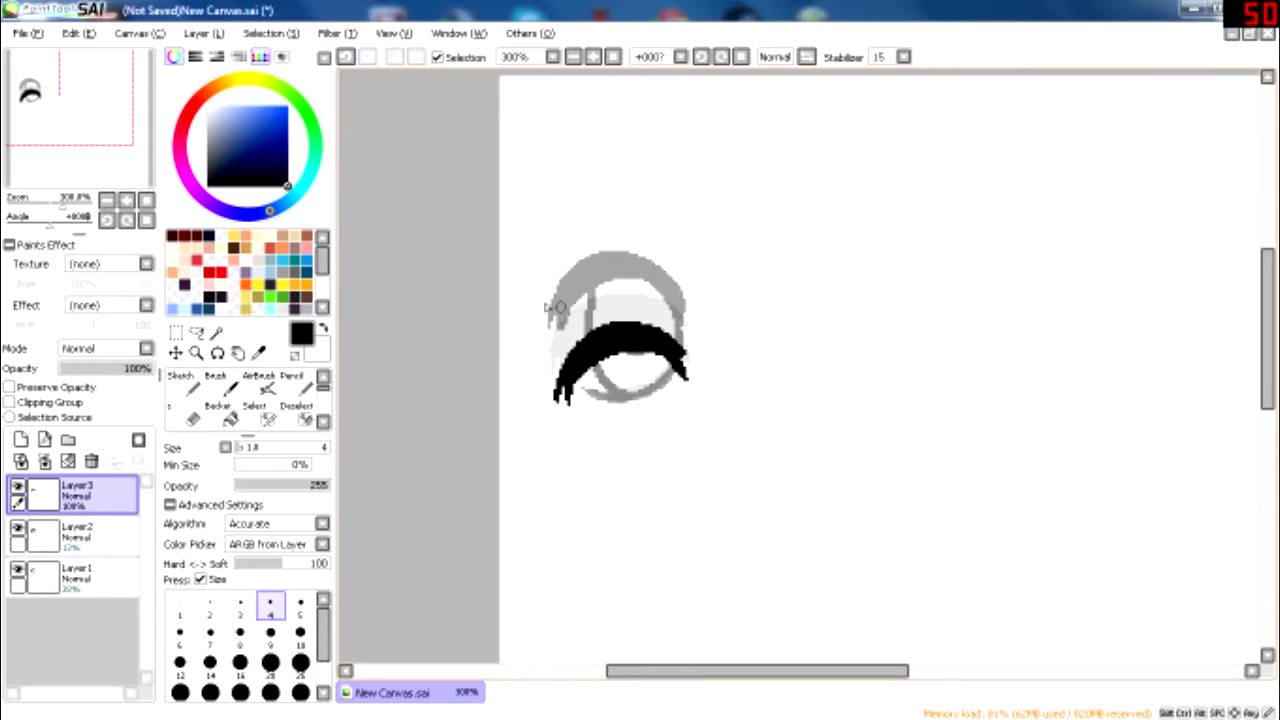
- Restore the opacity of Layer2 and Layer1 to 100%
left_click(92, 532)
left_click_drag(88, 369, 155, 369)
left_click(106, 578)
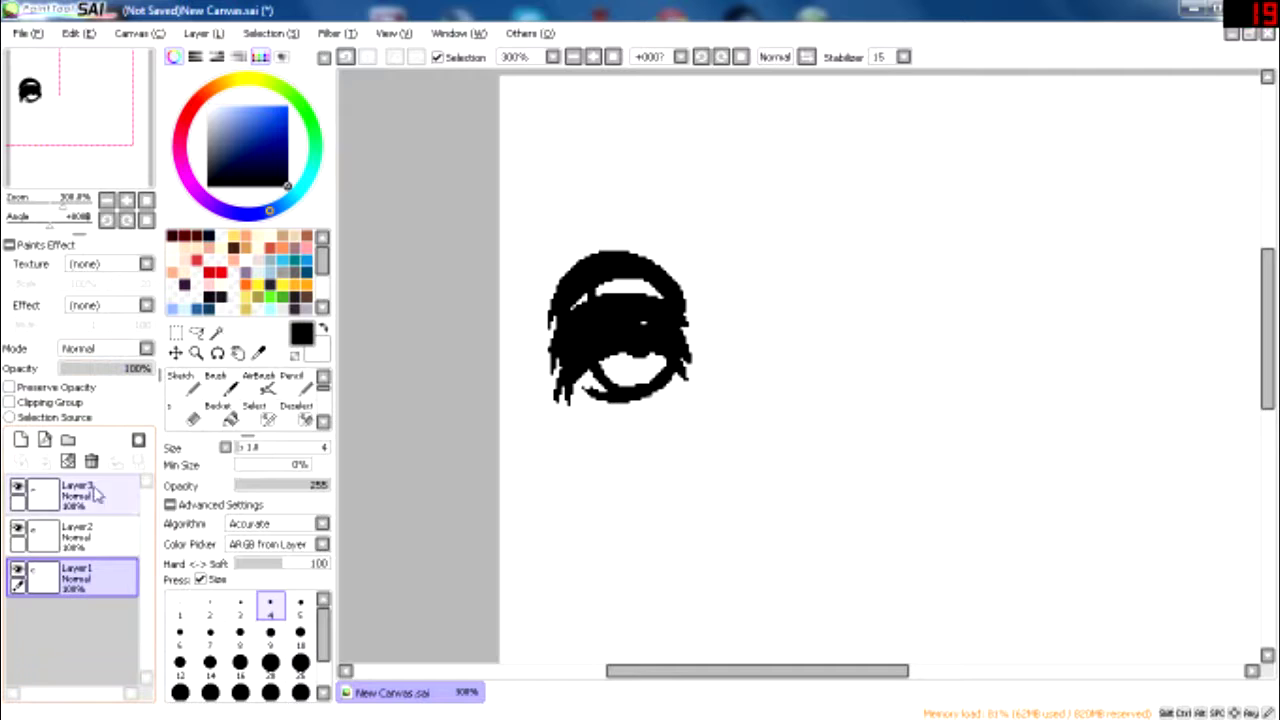
- Hide Layer3 and Layer2, then shift the fully open eye on Layer1 horizontally toward the canvas middle
left_click(97, 494)
left_click(17, 488)
left_click(17, 529)
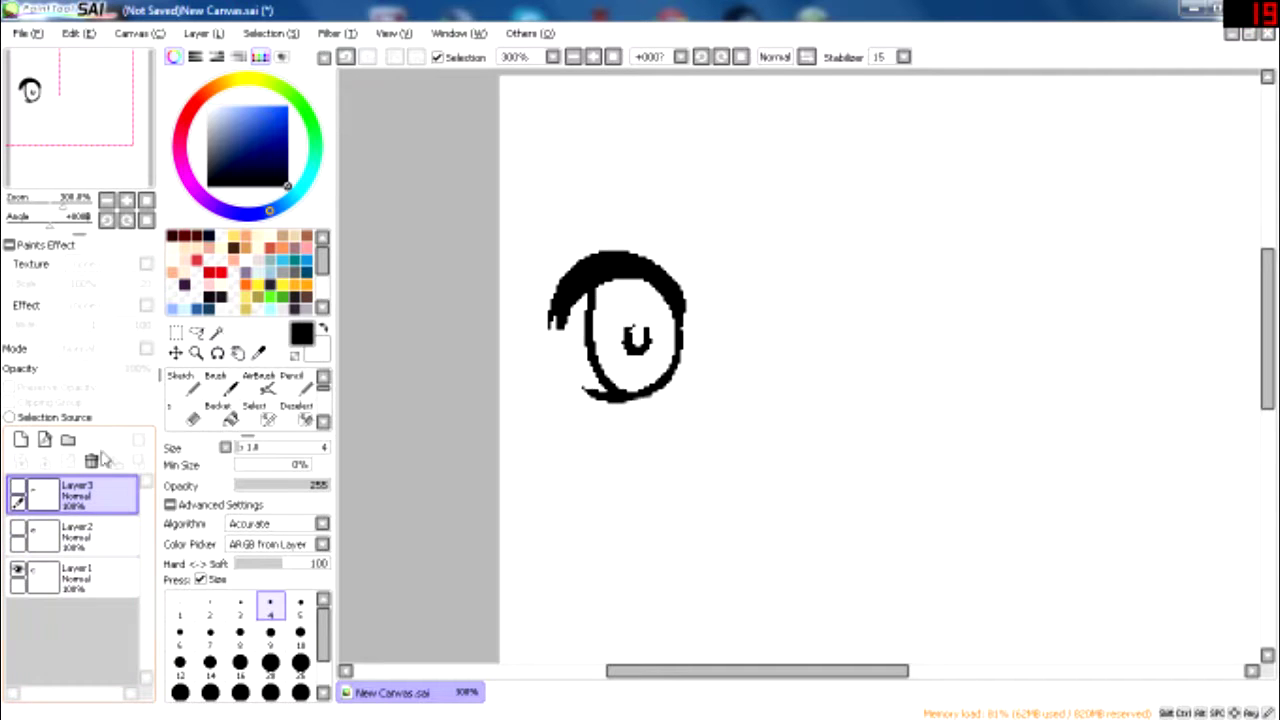
scroll(393, 341, "down", 1)
left_click(712, 406, "ctrl")
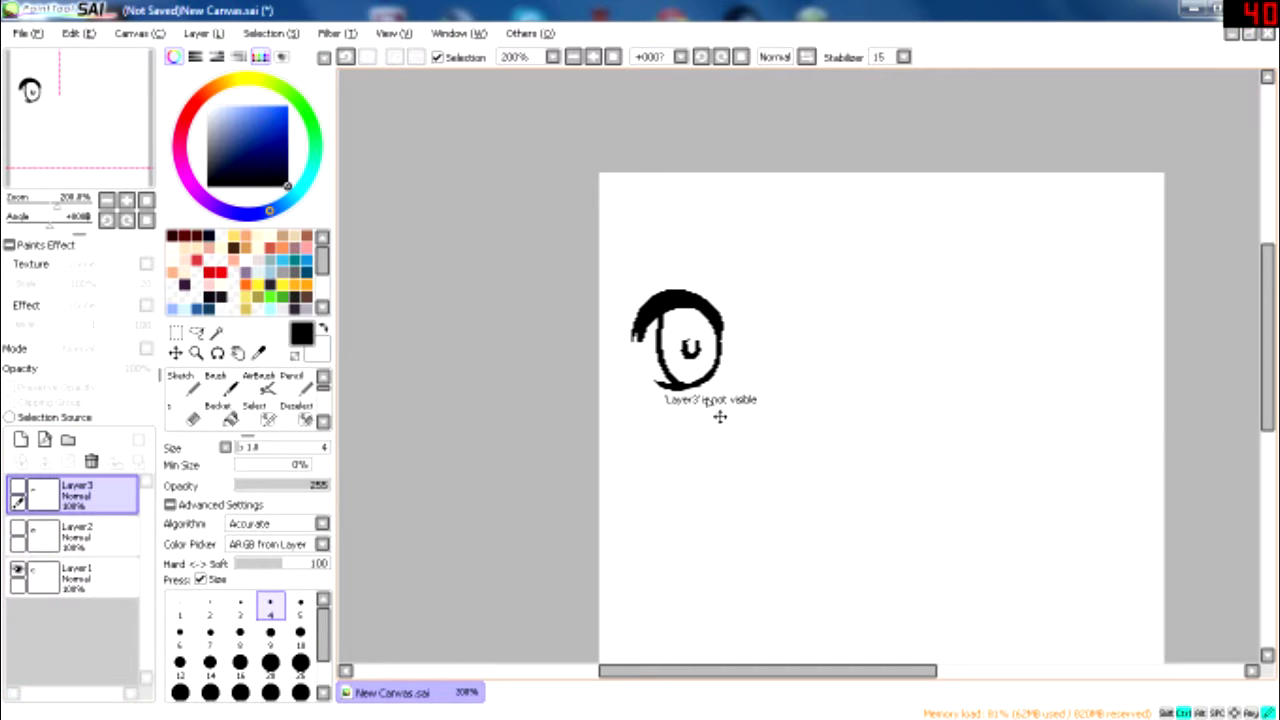
key("Page_Up")
left_click(97, 572)
left_click_drag(757, 400, 977, 394)
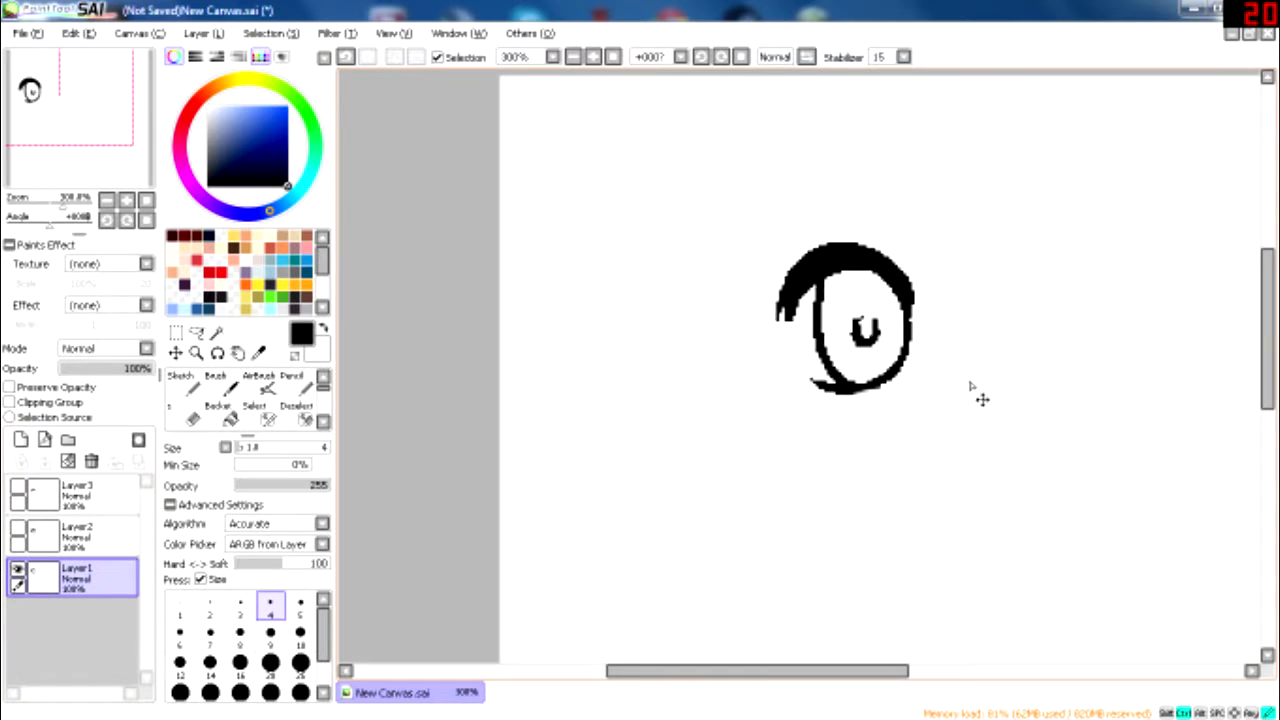
- Show Layer2 in place of Layer1 and shift its half-closed eye toward the canvas middle
scroll(977, 394, "down", 1)
left_click(17, 529)
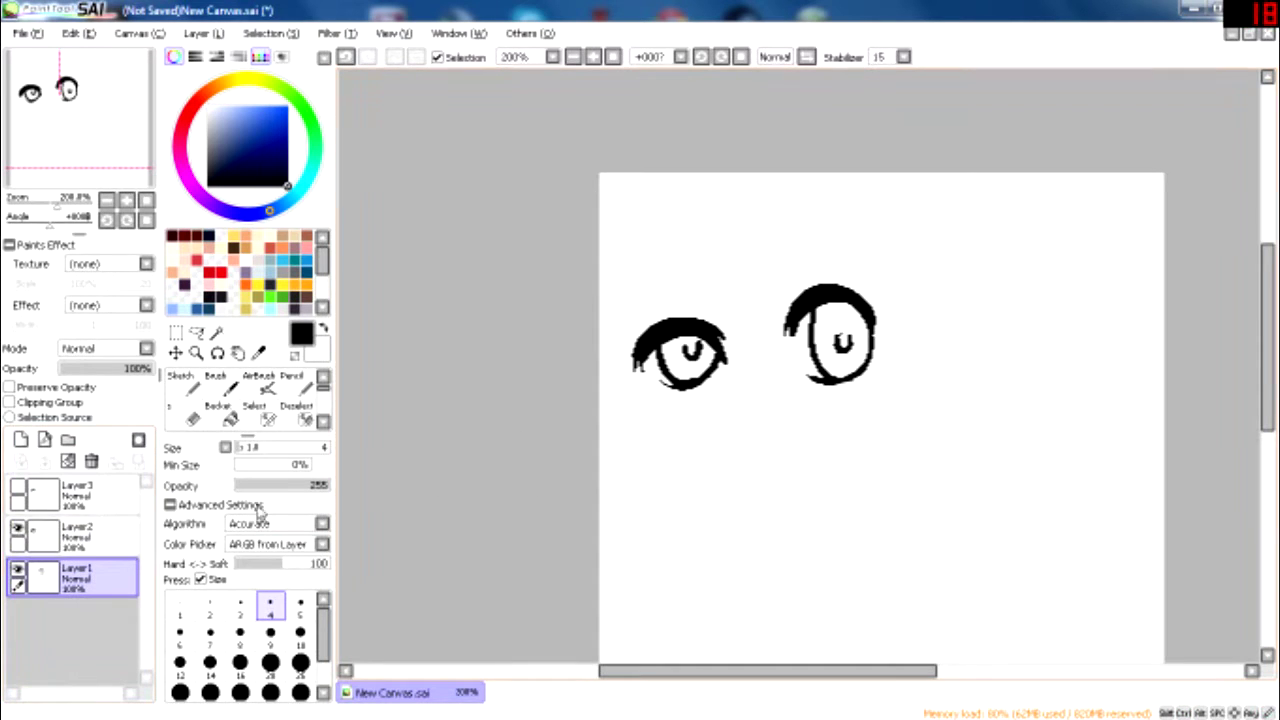
left_click(17, 569)
left_click(67, 548)
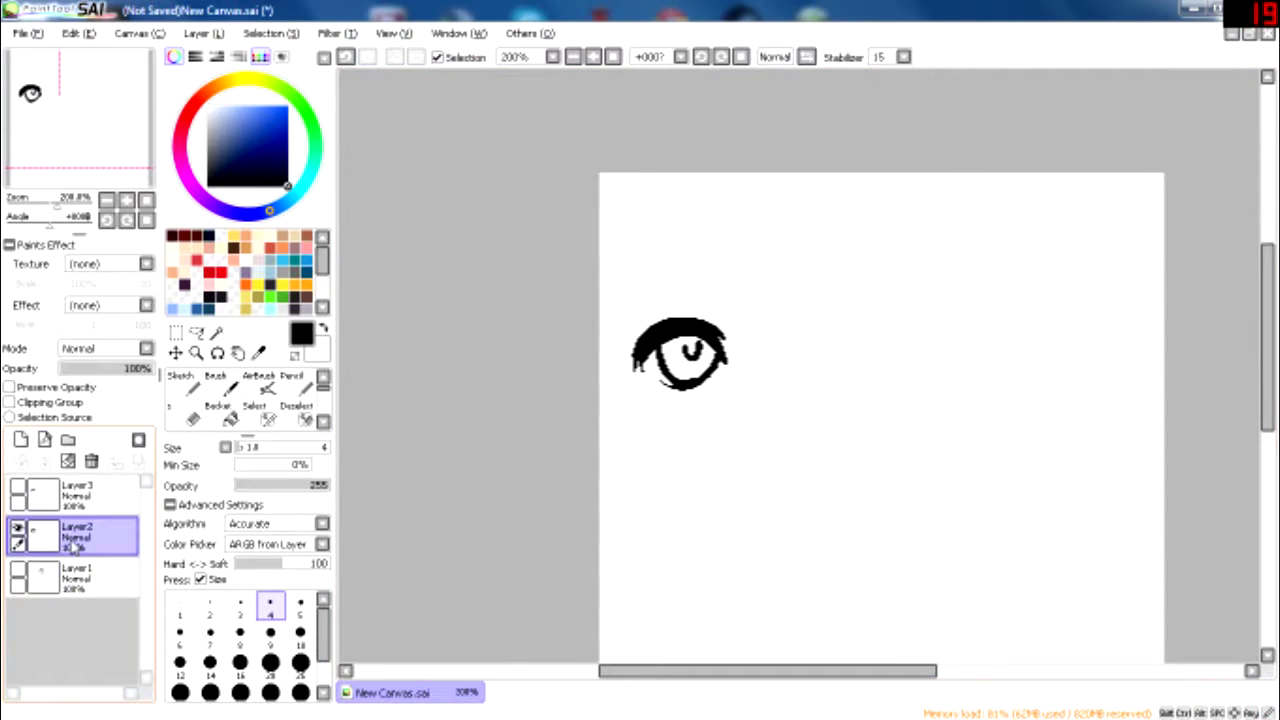
mouse_move(820, 400)
left_mouse_down()
mouse_move(991, 391)
mouse_move(978, 396)
left_mouse_up()
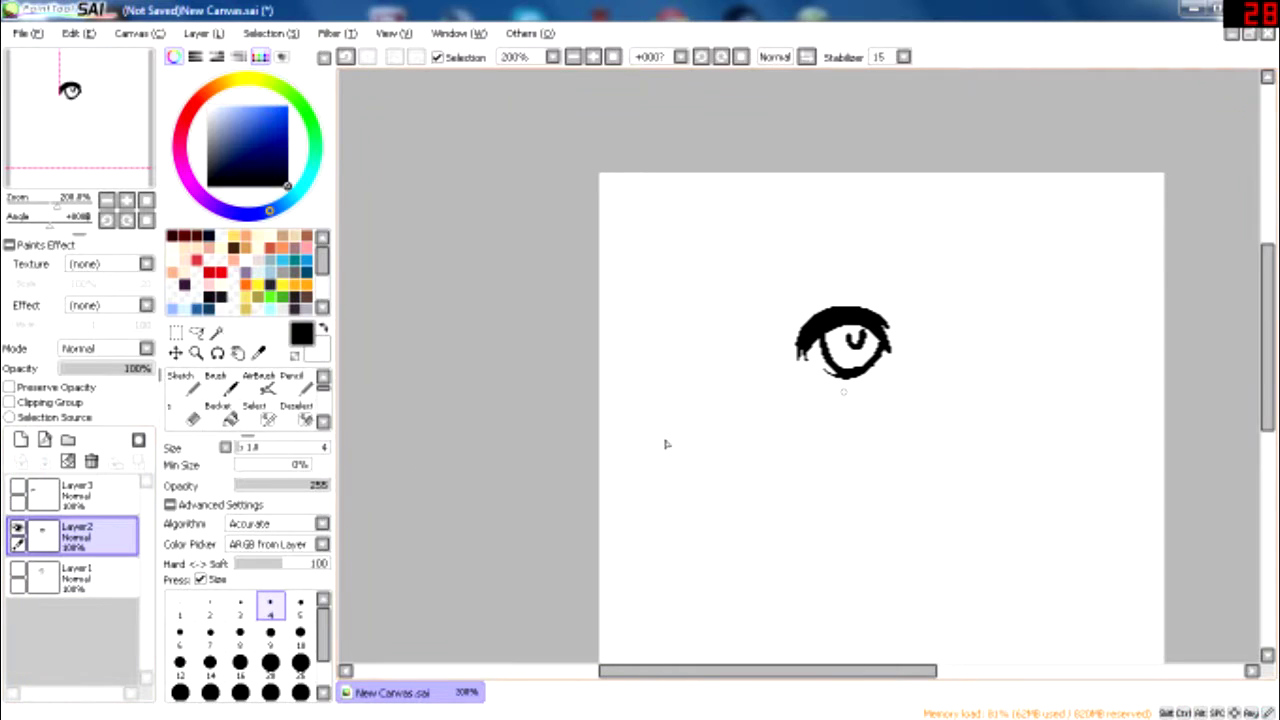
- Show Layer3 in place of Layer2 and shift its lowered lash toward the canvas middle
left_click(17, 528)
left_click(17, 487)
left_click(764, 410)
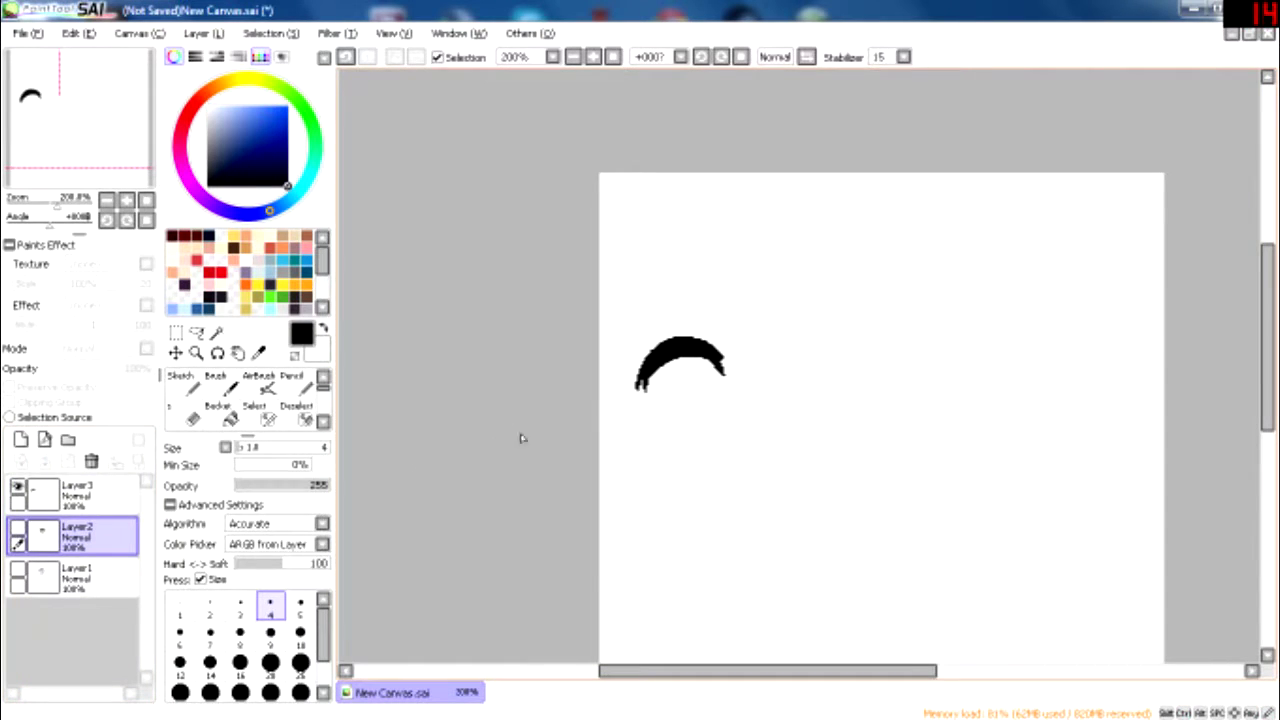
left_click(75, 492)
left_click_drag(782, 416, 917, 416)
- Close the New Canvas.sai eye drawing without saving it
key("Page_Down")
key("Page_Up")
key("Page_Up")
key("Page_Down")
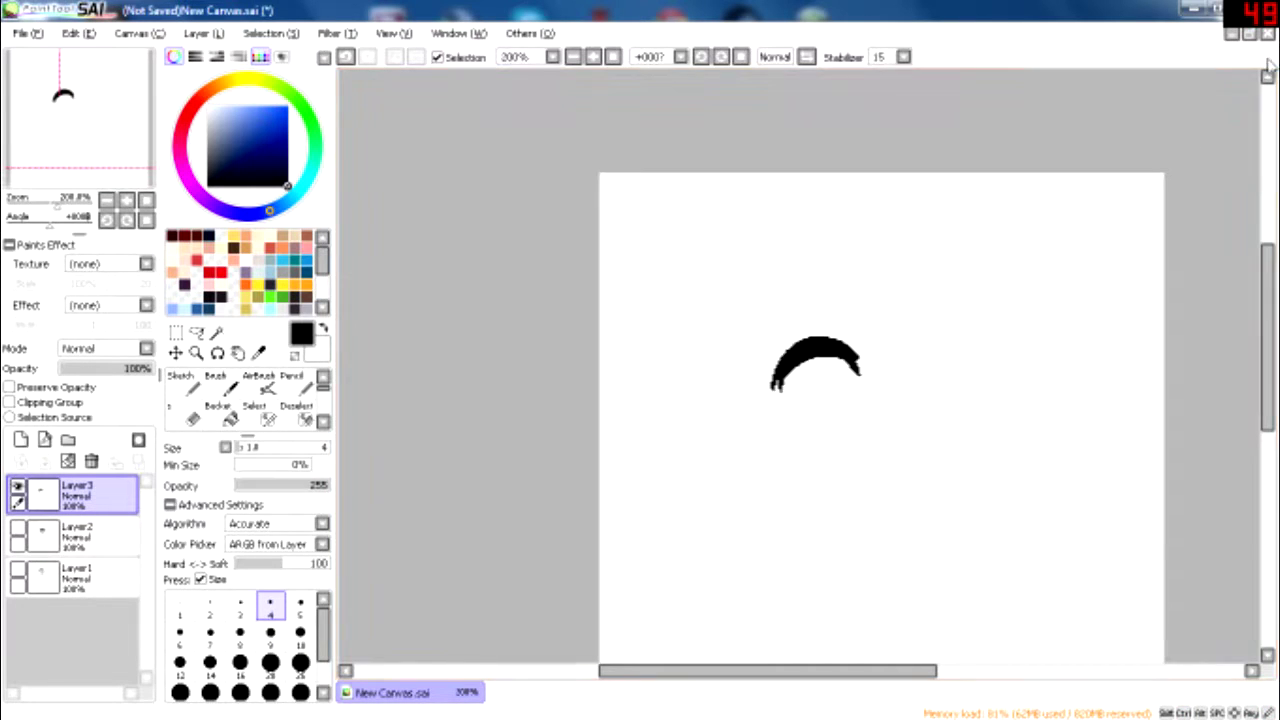
key("ctrl+plus")
left_click_drag(786, 677, 812, 679)
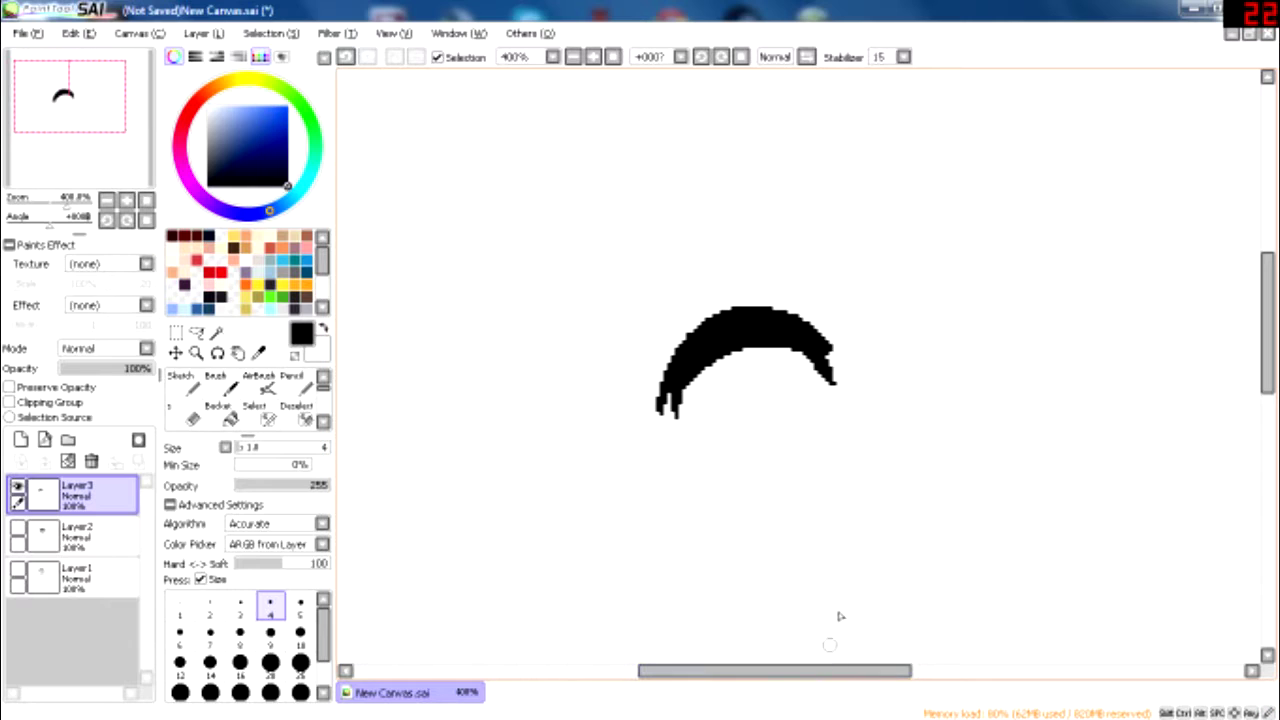
left_click(1268, 34)
left_click(640, 436)
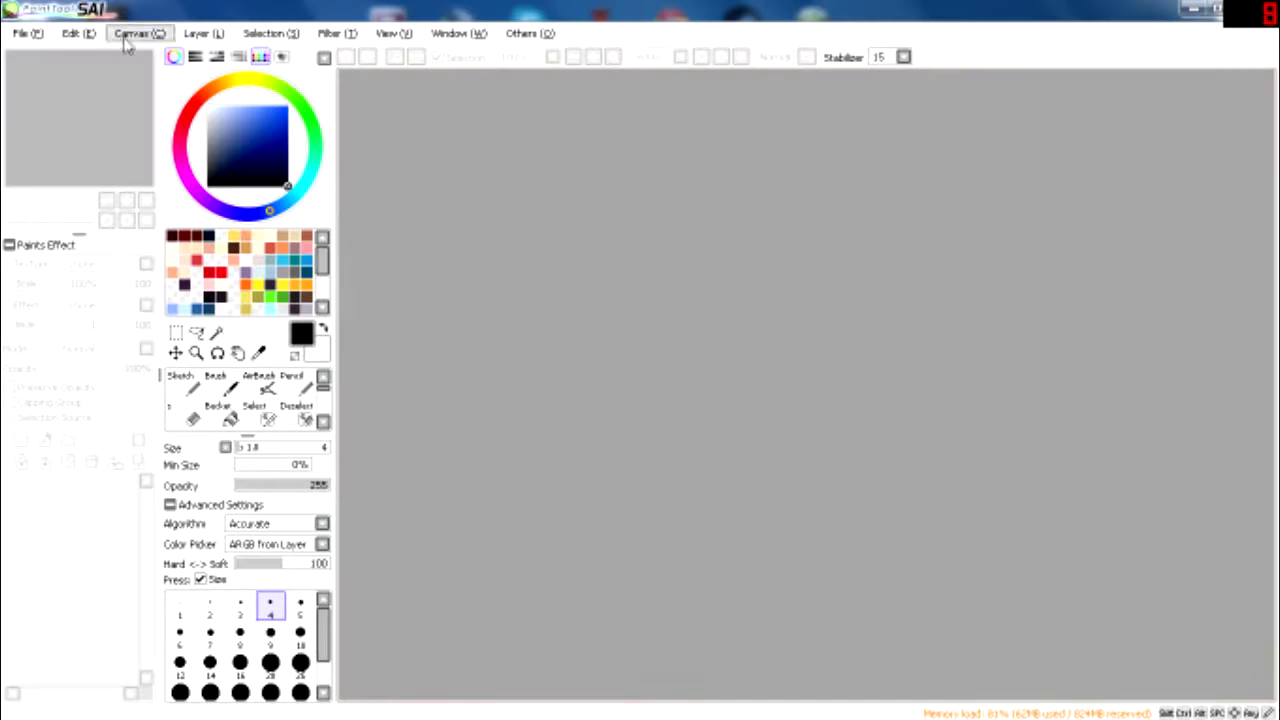
- Open the yrgpixellinecoloredit file from the TB gif folder
left_click(36, 36)
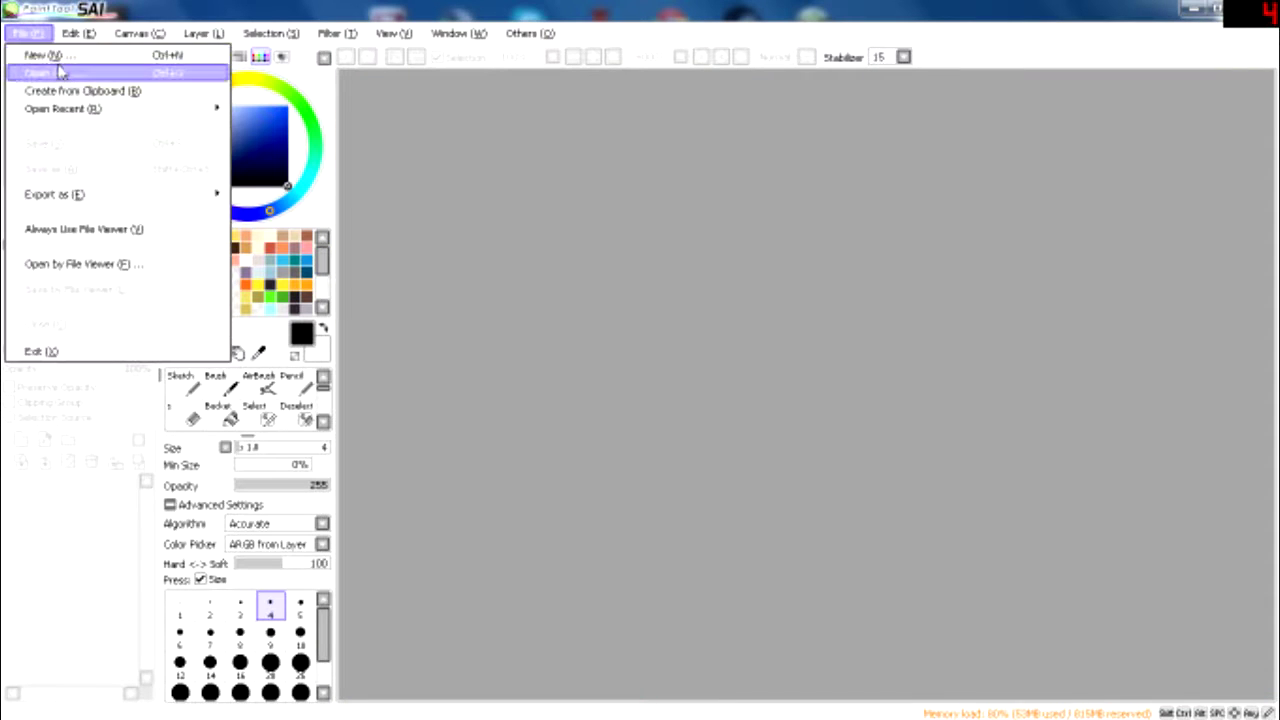
left_click(42, 72)
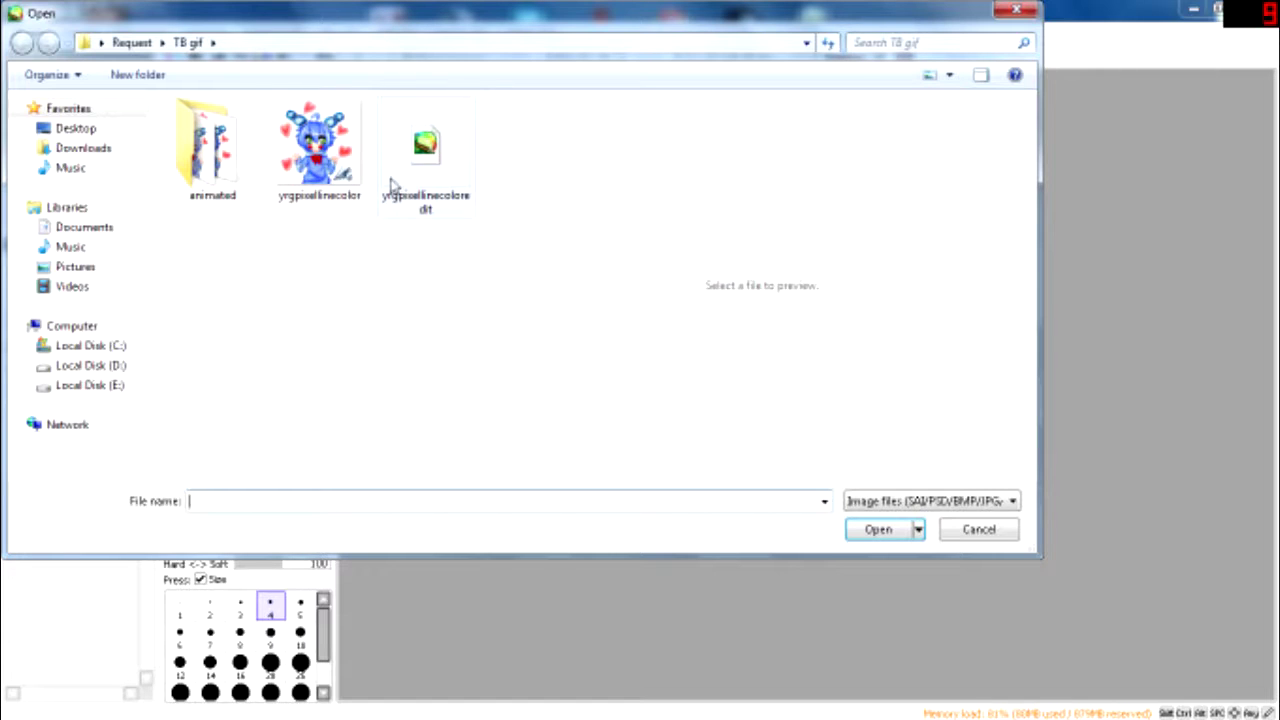
left_click(407, 179)
double_click(407, 179)
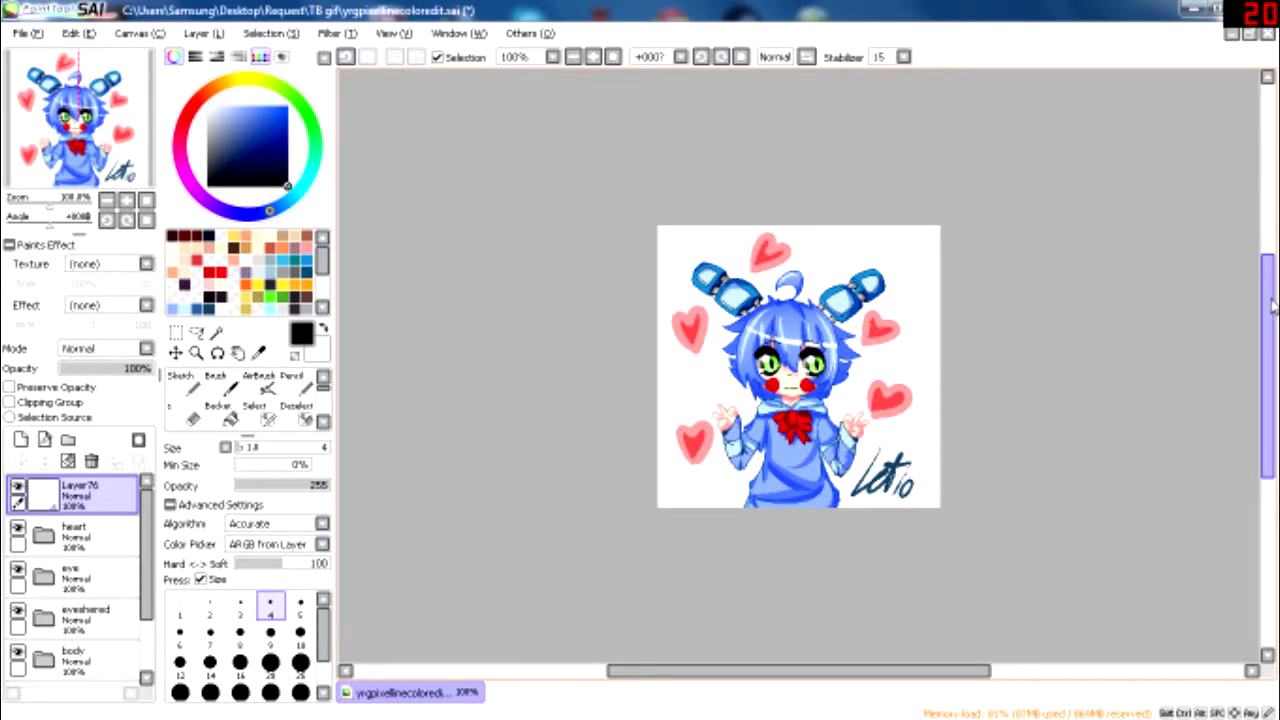
- Hide the Layer76 signature and the heart folder so that only the character remains on the canvas
key("Page_Up")
key("Page_Up")
key("Page_Down")
key("Page_Up")
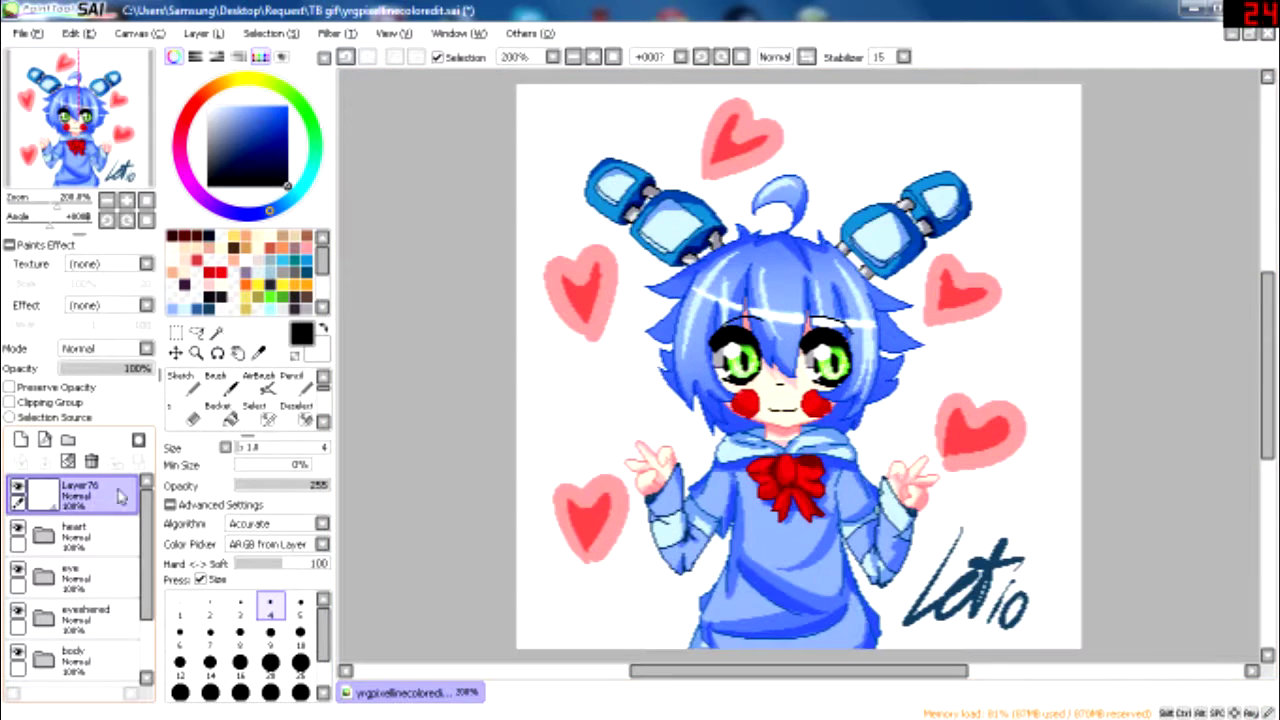
left_click_drag(667, 672, 709, 675)
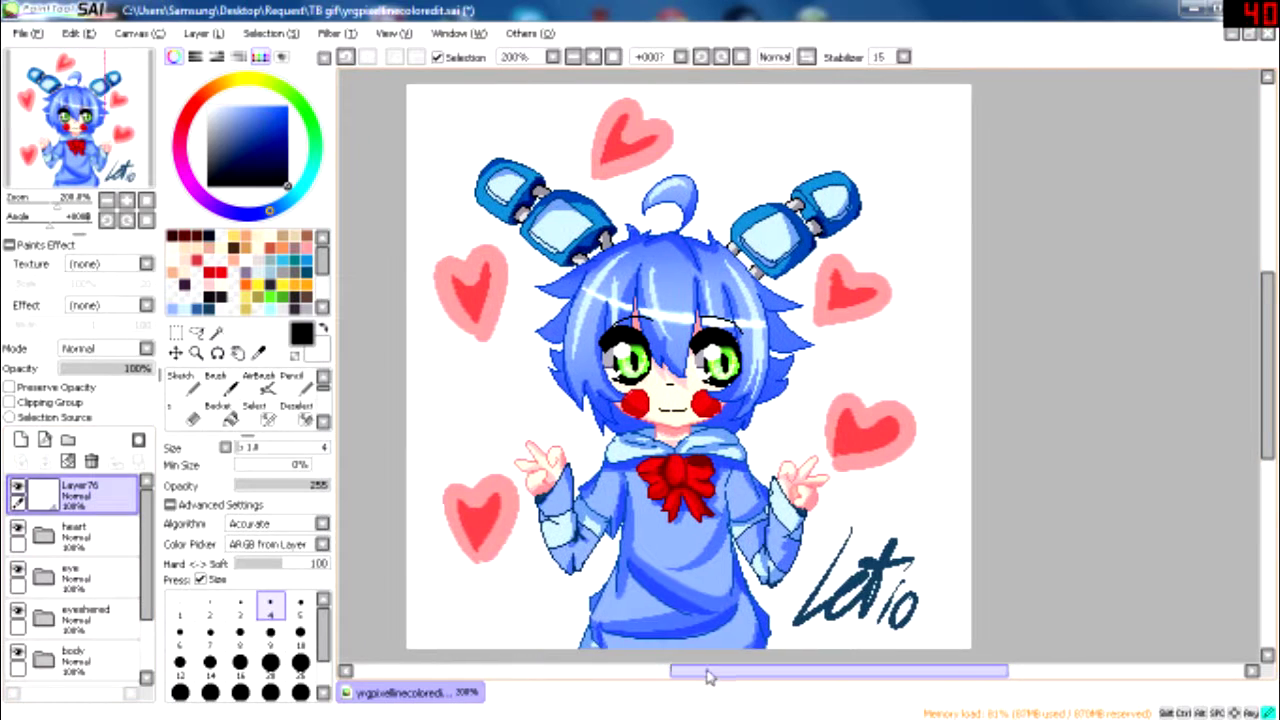
left_click(20, 488)
mouse_move(148, 531)
left_mouse_down()
mouse_move(147, 582)
mouse_move(146, 496)
left_mouse_up()
left_click(20, 519)
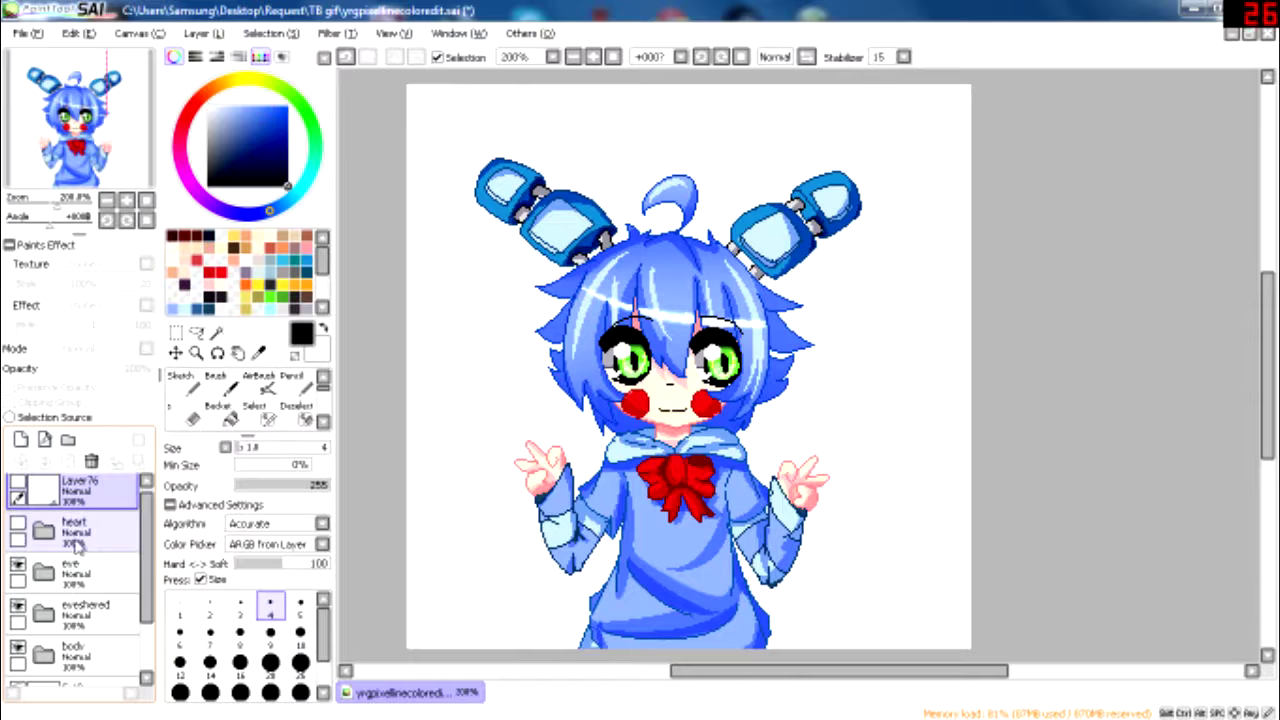
- Hide the eyeshered and eye folders so that the character's face is shown without eyes
left_click_drag(145, 549, 144, 555)
scroll(148, 563, "down", 3)
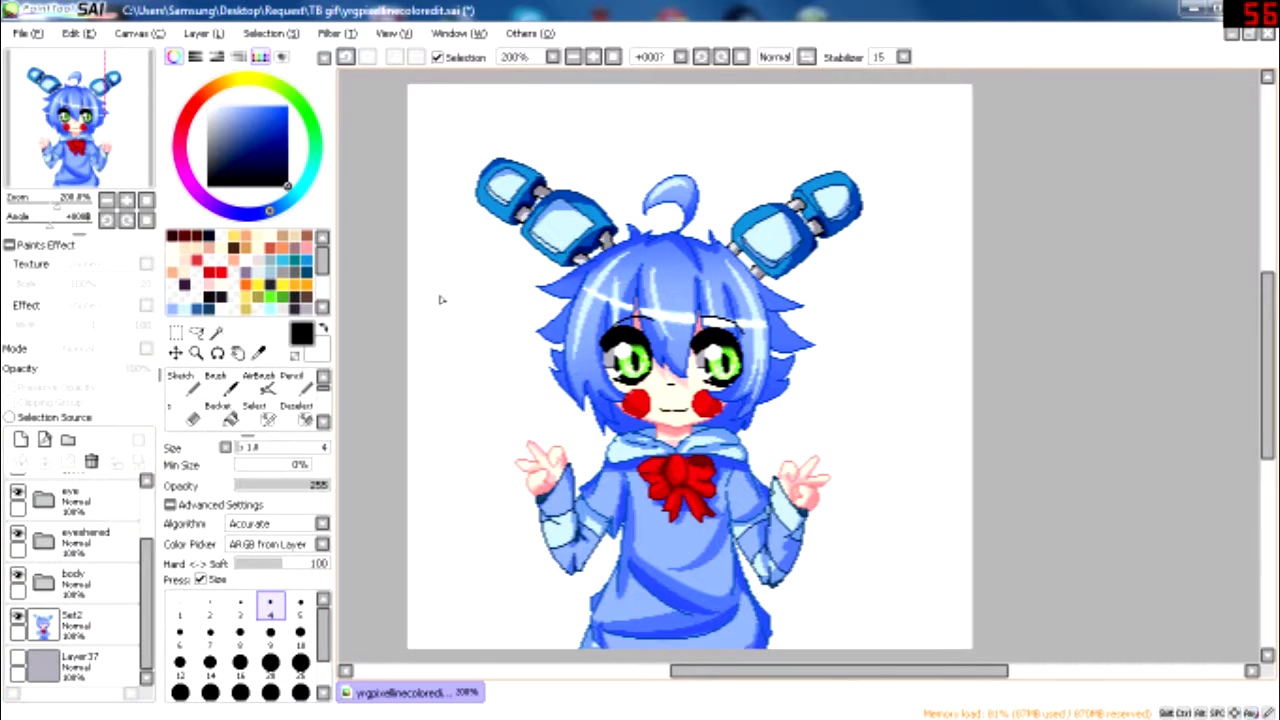
left_click(44, 540)
left_click(17, 533)
left_click(17, 533)
left_click(22, 543)
left_click(15, 533)
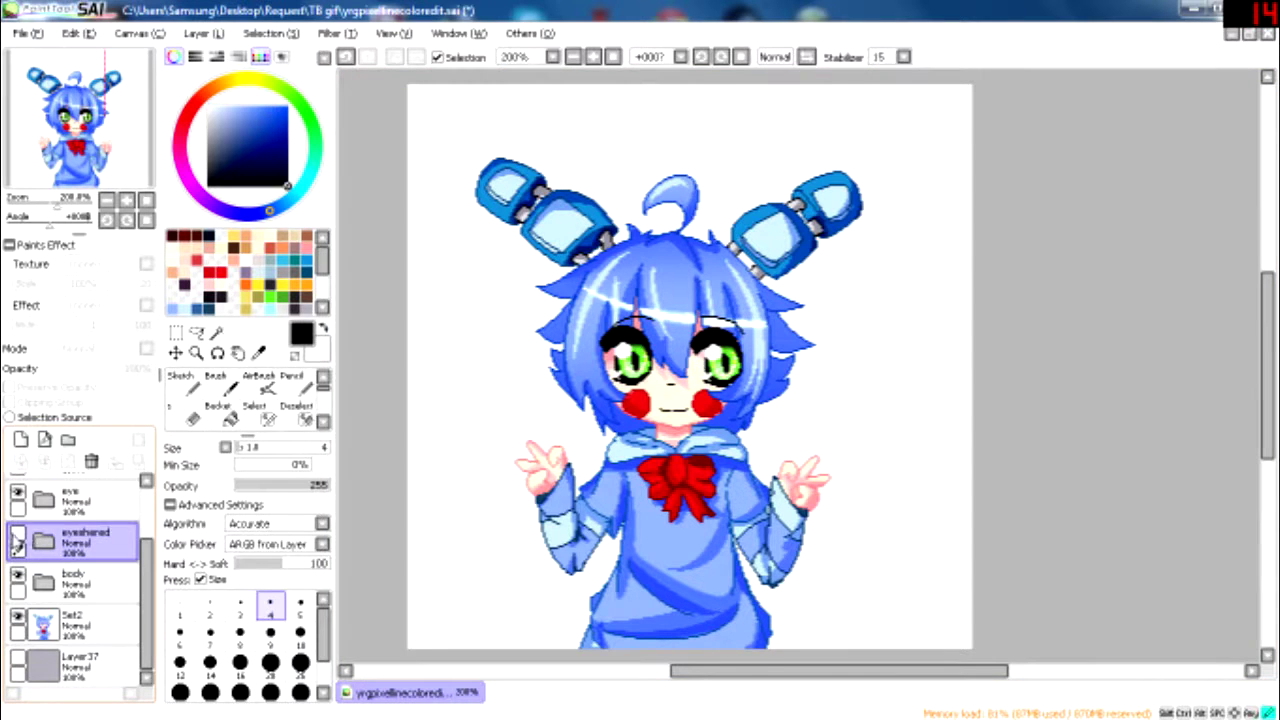
left_click(17, 492)
key("Page_Down")
key("Page_Up")
key("Page_Up")
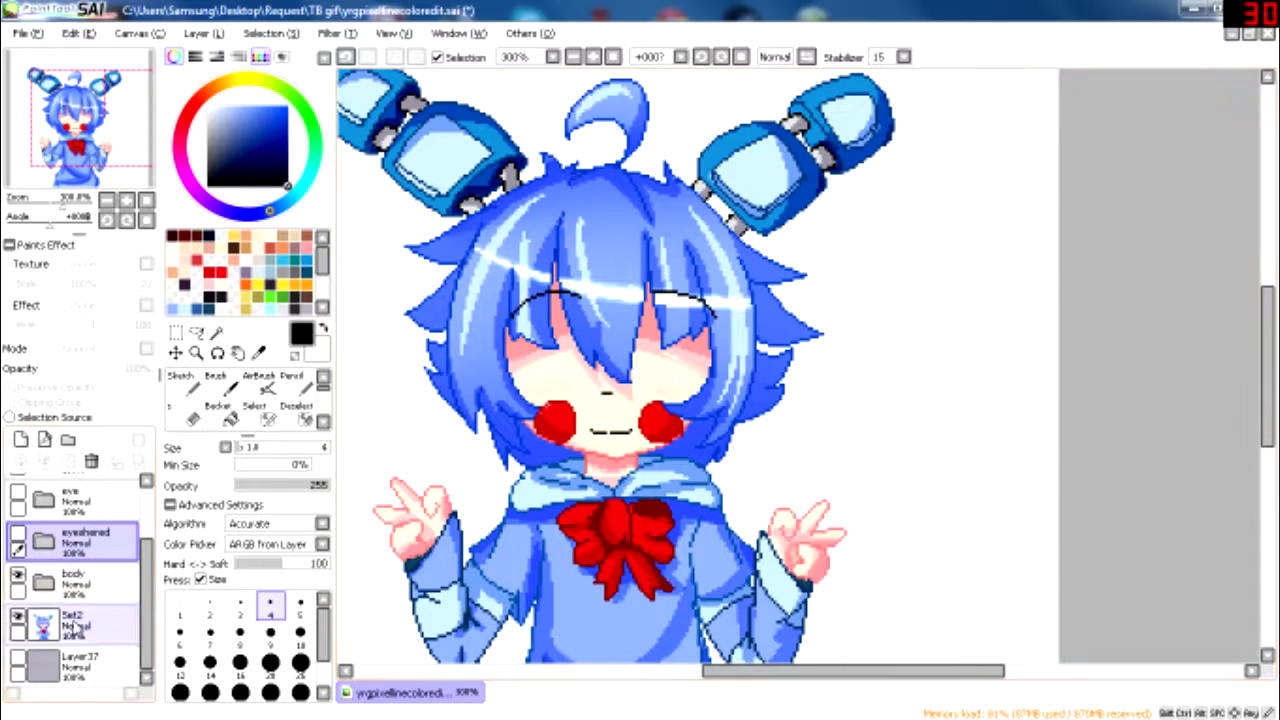
- Select the body folder and turn the eye and eyeshered folders back on
left_click(95, 592)
key("Page_Down")
key("Page_Up")
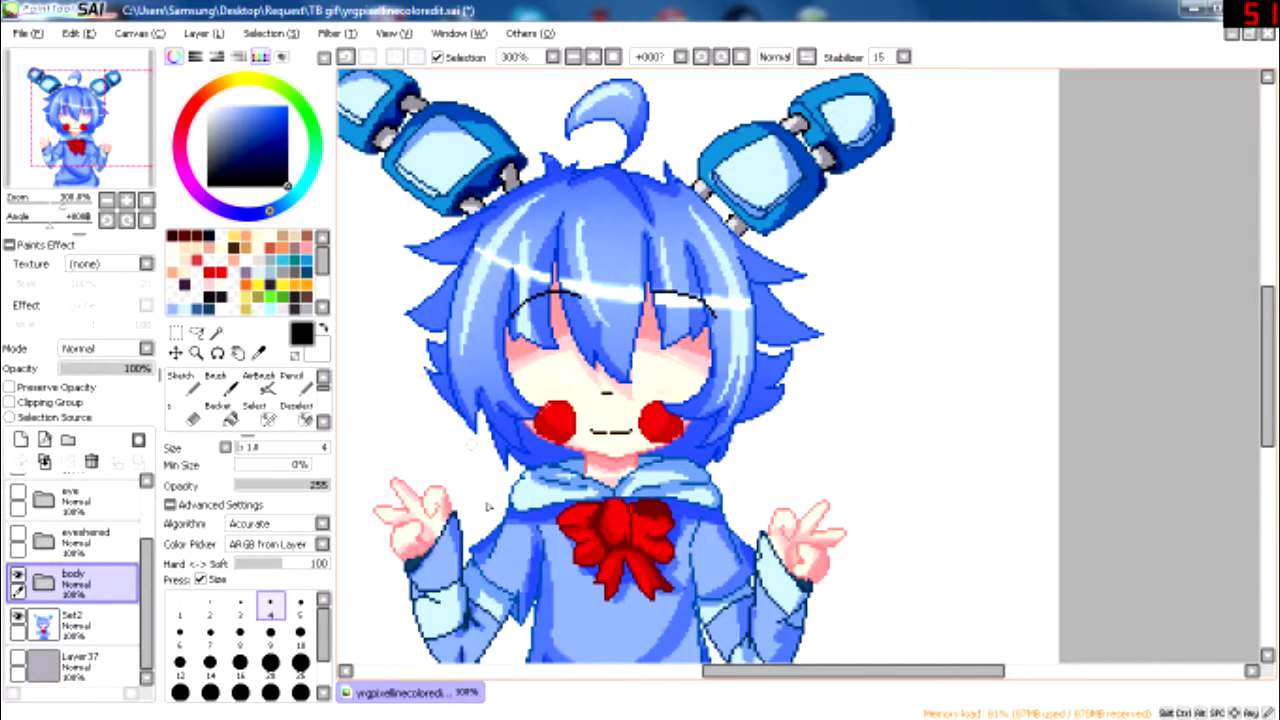
scroll(133, 562, "up", 4)
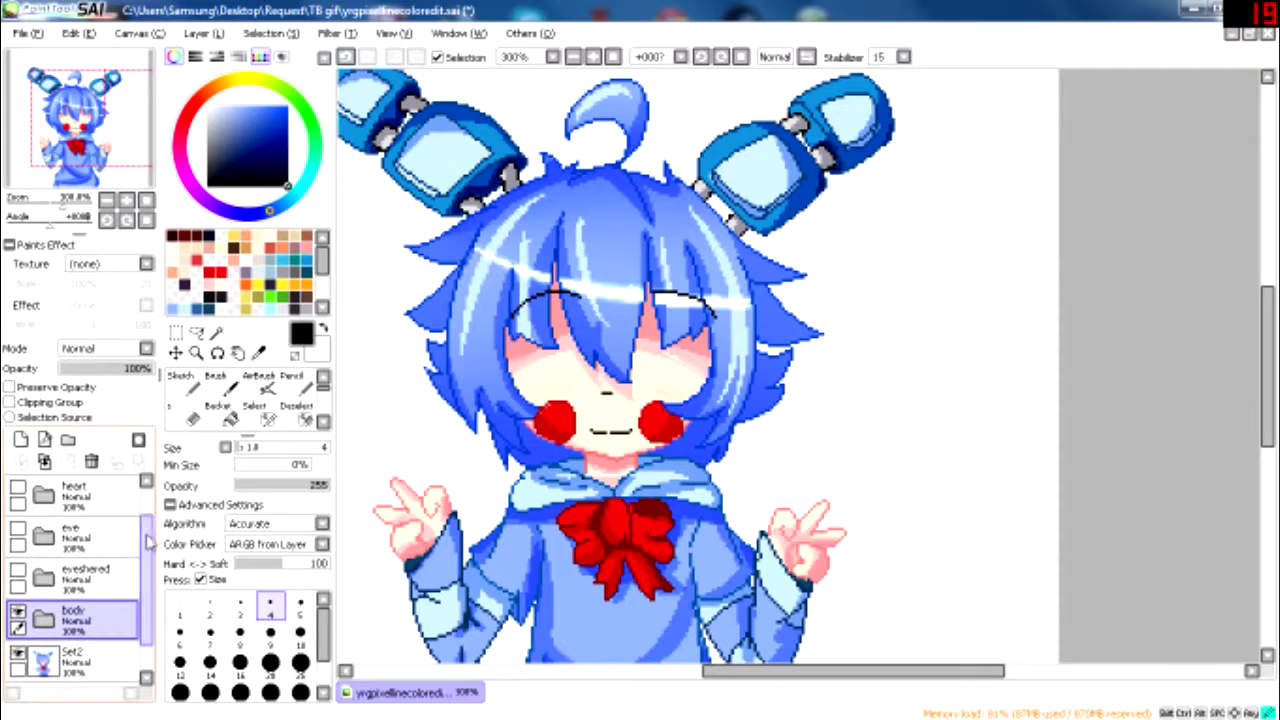
left_click(18, 570)
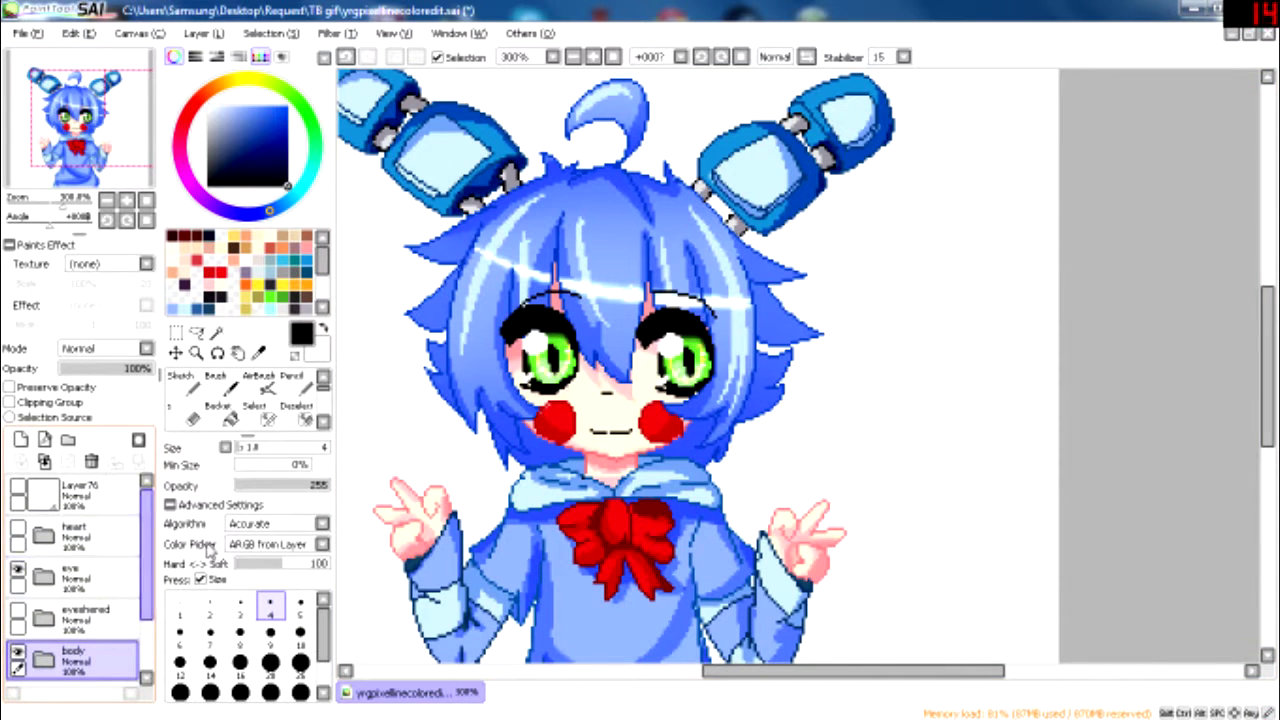
left_click(18, 611)
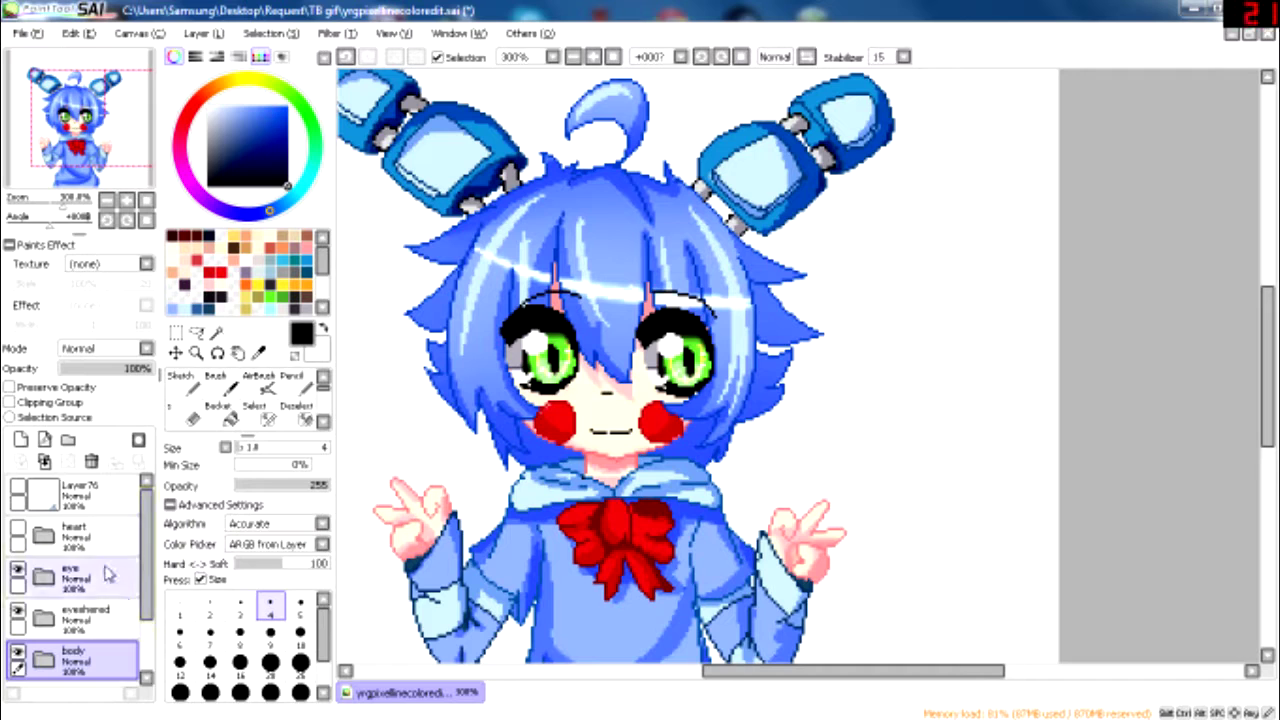
- Examine the layers inside the eyeshered folder and compare the eyes with its shading on and off
left_click(42, 617)
scroll(40, 610, "down", 3)
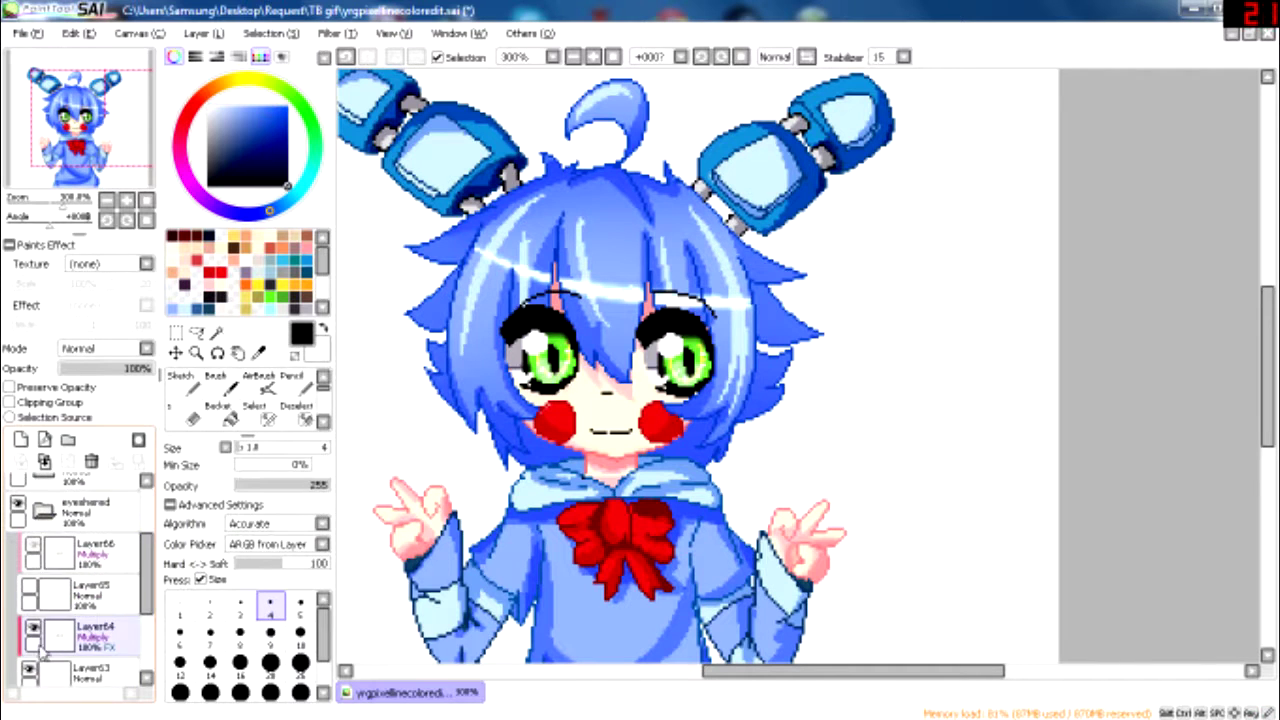
scroll(38, 605, "up", 3)
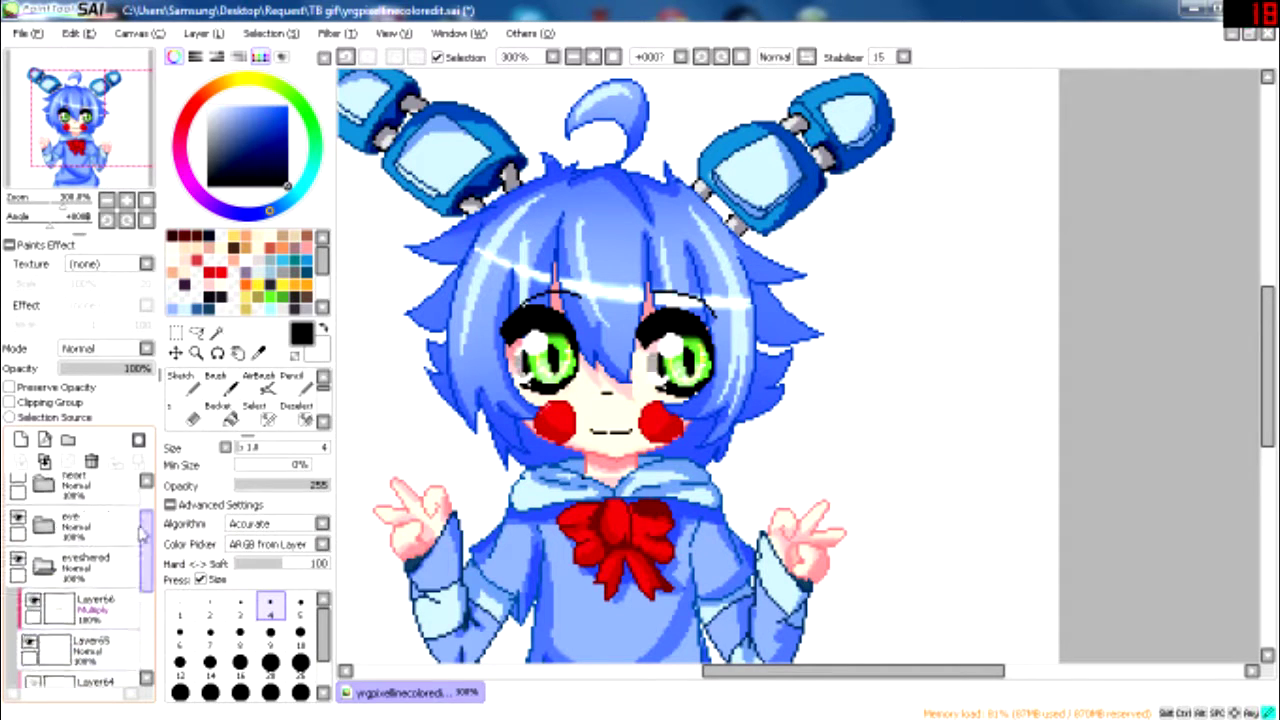
left_click(36, 564)
left_click(18, 564)
left_click(18, 564)
left_click(18, 565)
left_click(18, 565)
- Expand the eye folder, hide its full eye group and show the half eye group
left_click(42, 527)
left_click(52, 564)
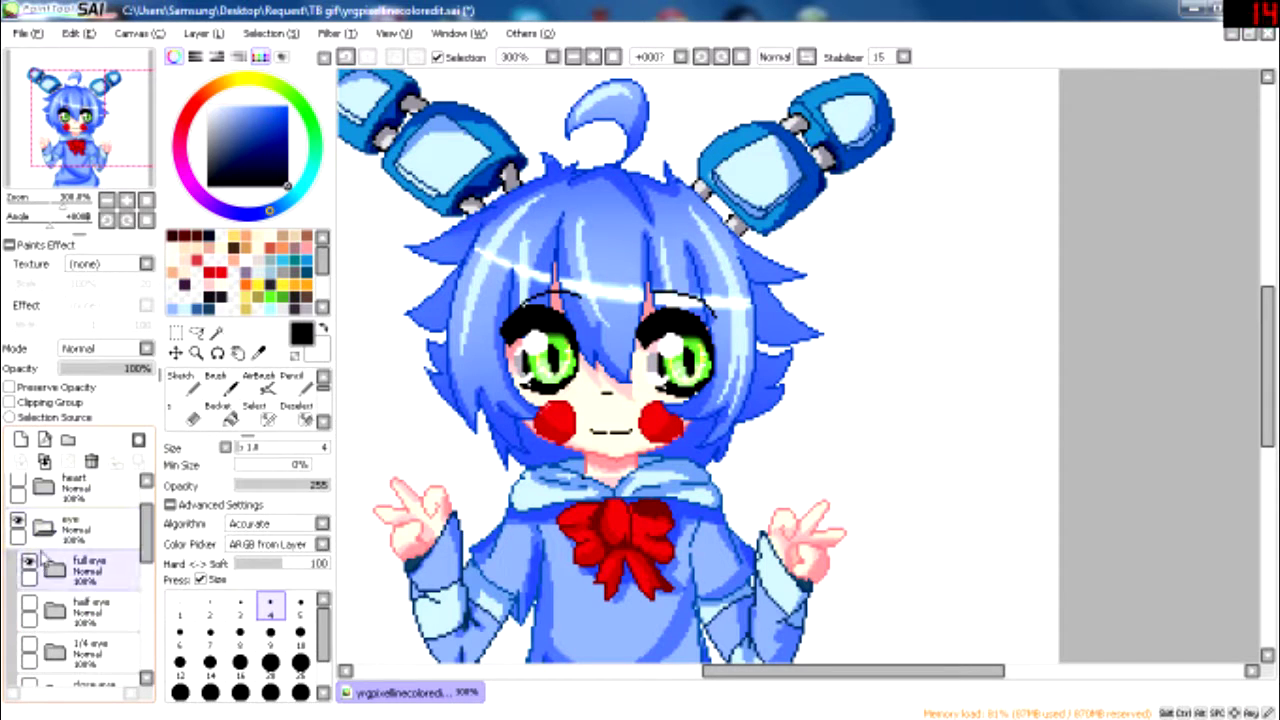
left_click(29, 562)
left_click(30, 603)
left_click(29, 606)
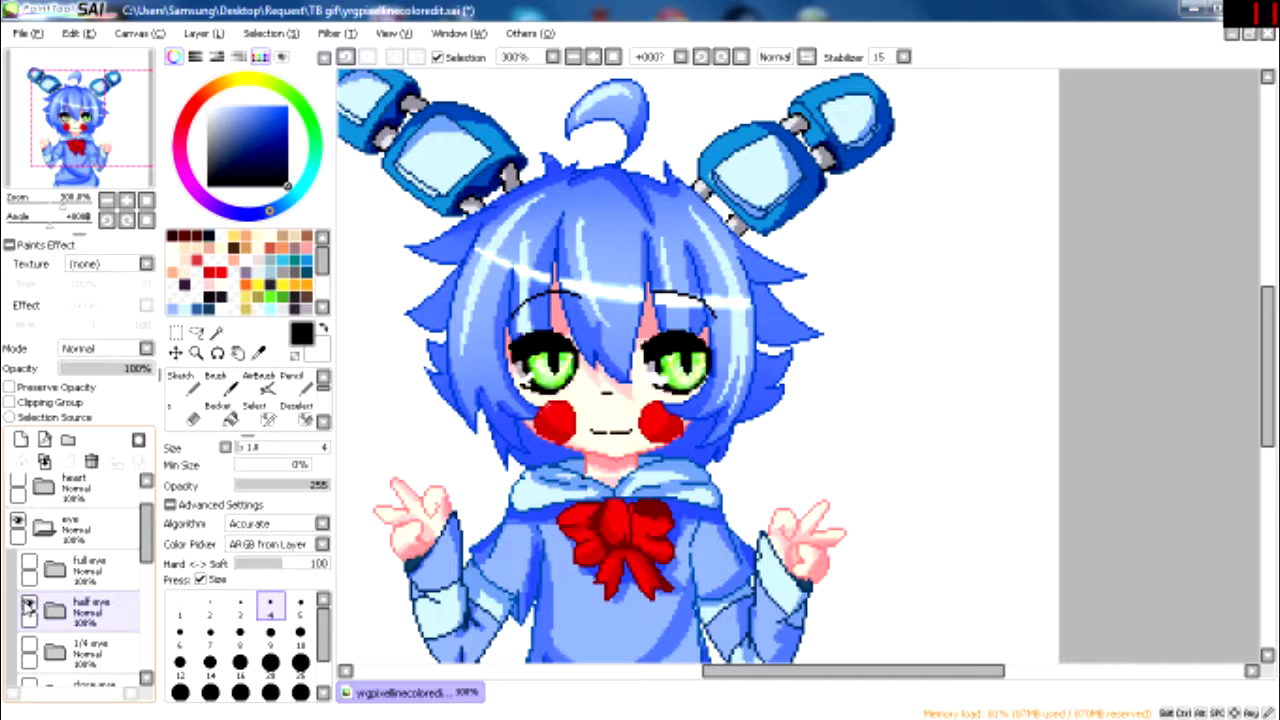
- Hide the half eye group and the eyeshered folder and show the 1/4 eye group
left_click_drag(144, 541, 138, 571)
left_click(52, 633)
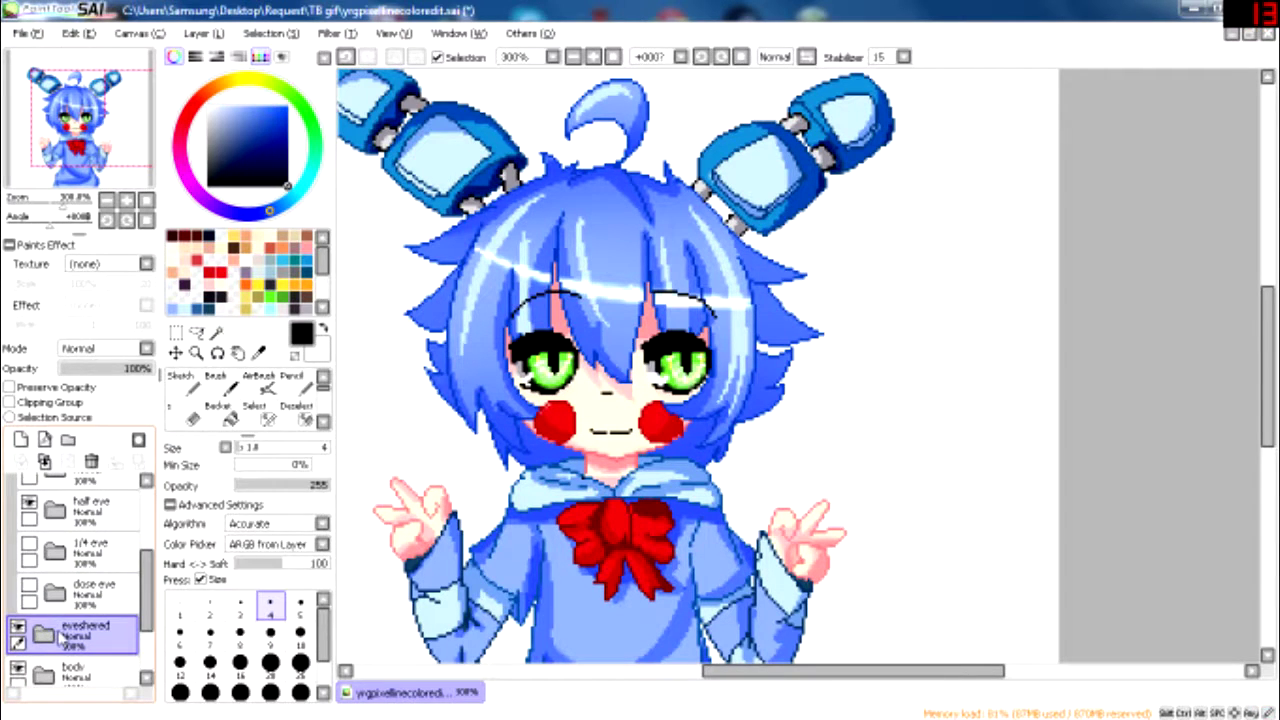
scroll(60, 600, "up", 1)
left_click(29, 553)
left_click(29, 594)
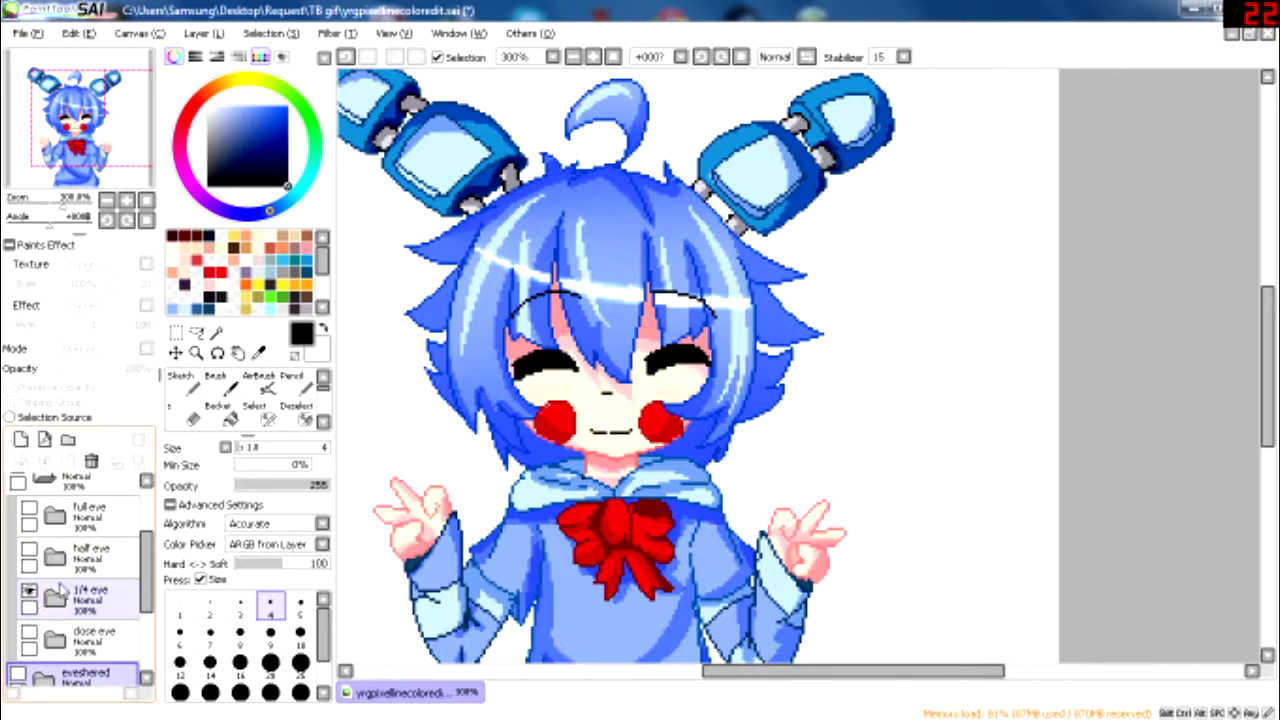
- Hide the 1/4 eye group and show the close eye group, viewing the whole character
left_click(29, 594)
left_click(29, 636)
key("Page_Down")
key("Page_Down")
key("Page_Down")
key("Page_Up")
key("Page_Up")
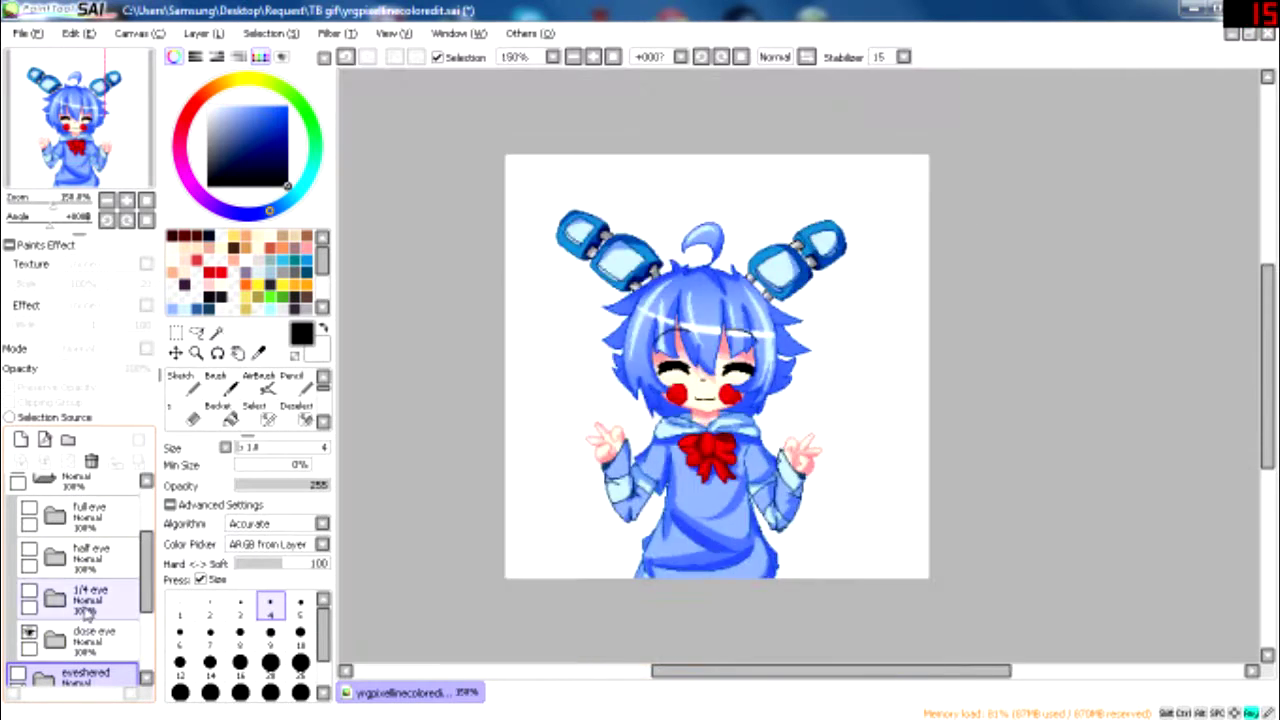
- Hide the close eye group, collapse the eye folder and turn the eyeshered folder back on
left_click(29, 632)
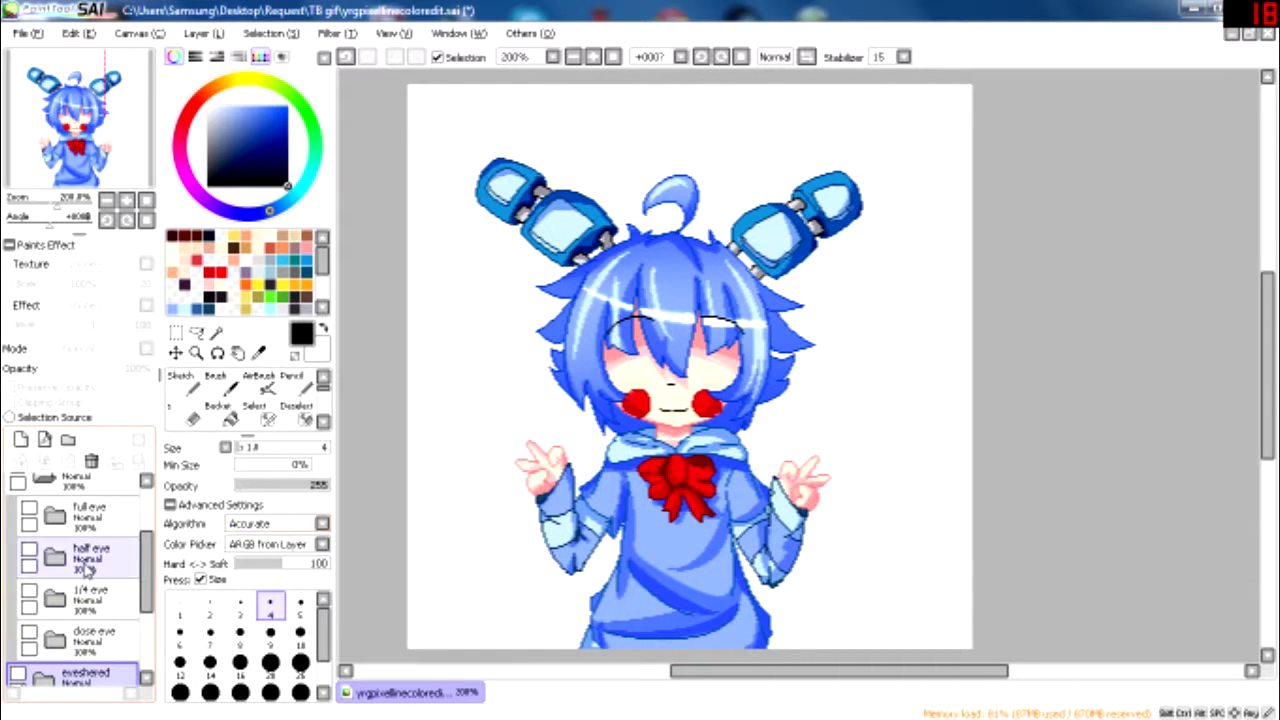
scroll(40, 580, "up", 3)
left_click(49, 577)
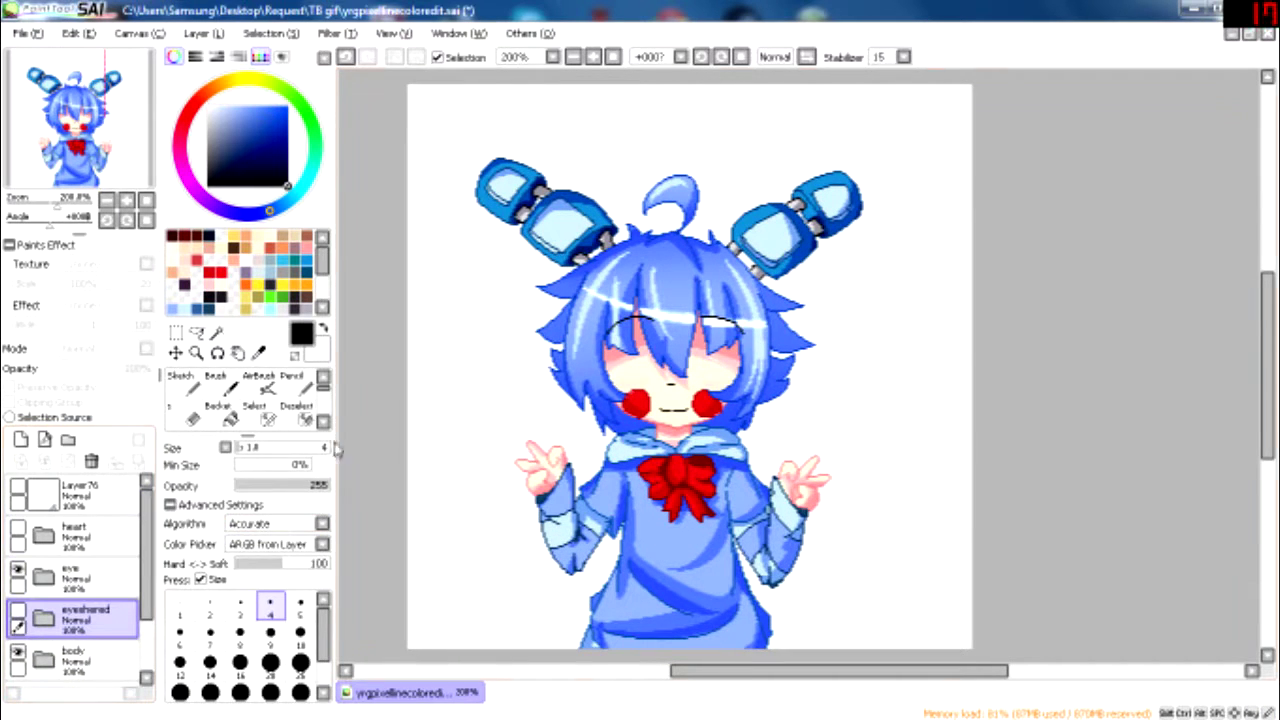
key("Page_Down")
key("Page_Down")
key("Page_Up")
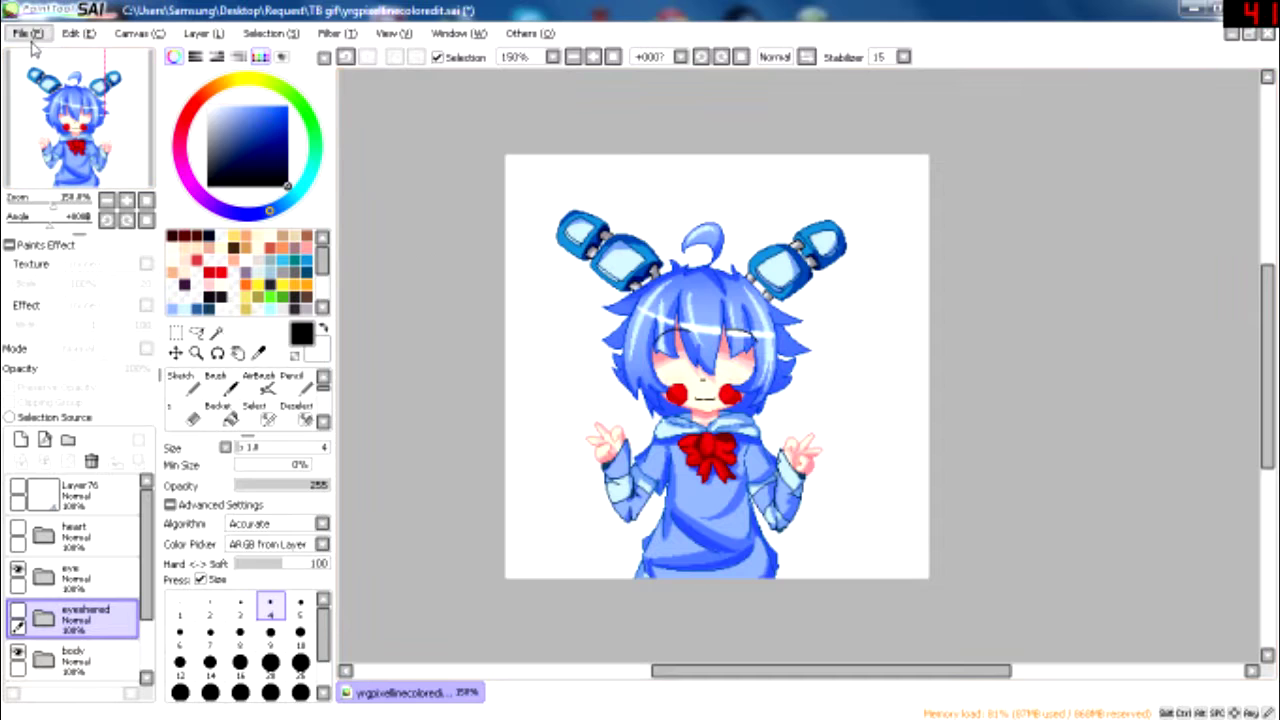
left_click(18, 609)
- Open the Save As dialog in the animated folder with PNG as the file type
left_click(28, 33)
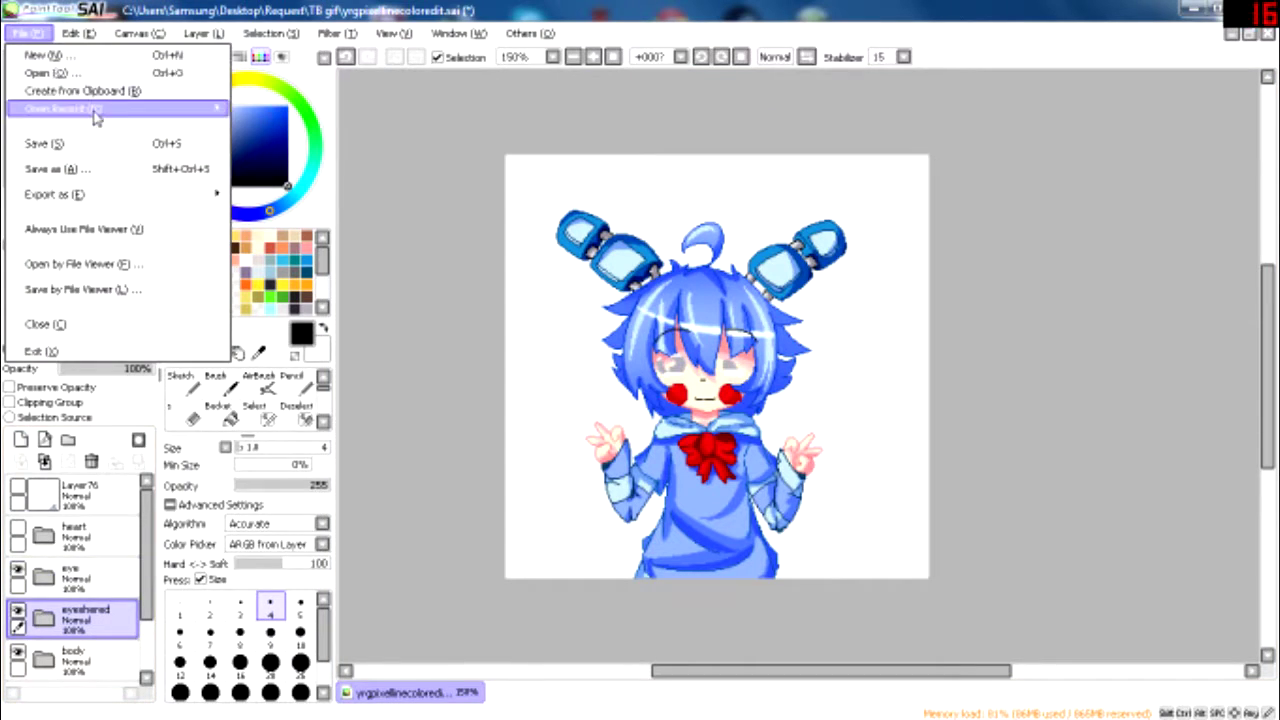
left_click(99, 166)
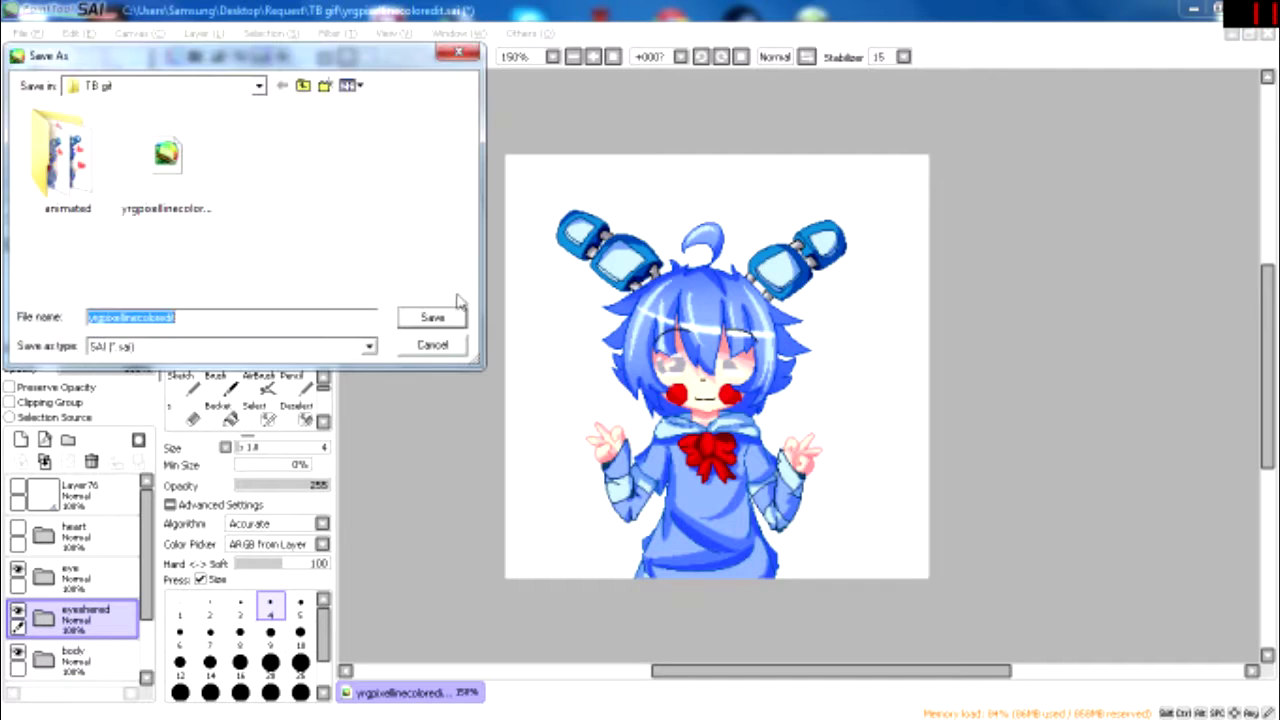
left_click(88, 198)
double_click(78, 198)
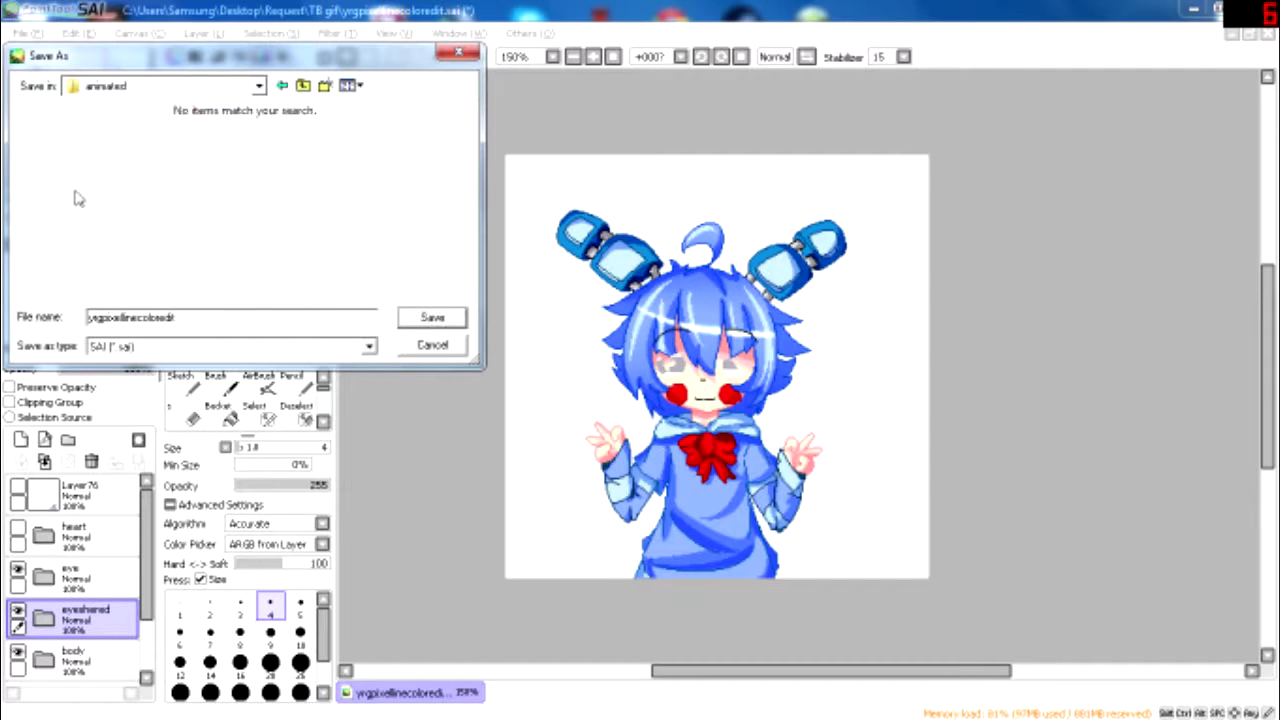
left_click(366, 346)
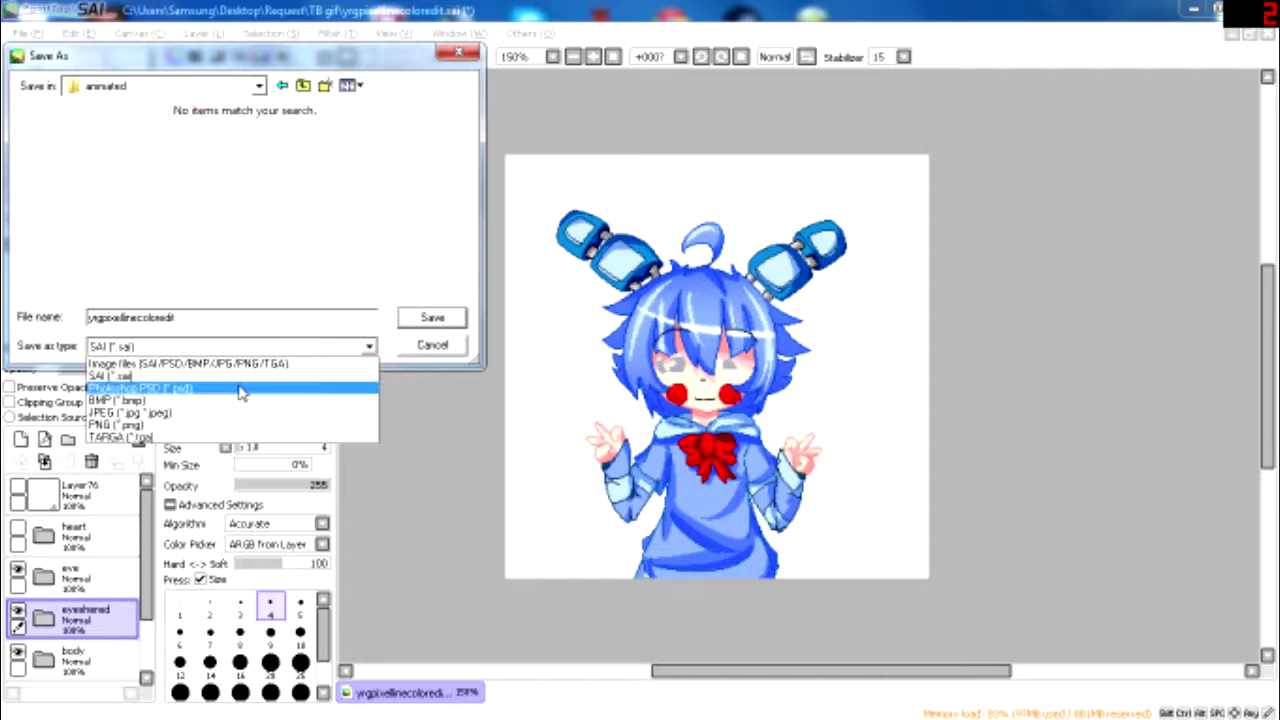
left_click(220, 426)
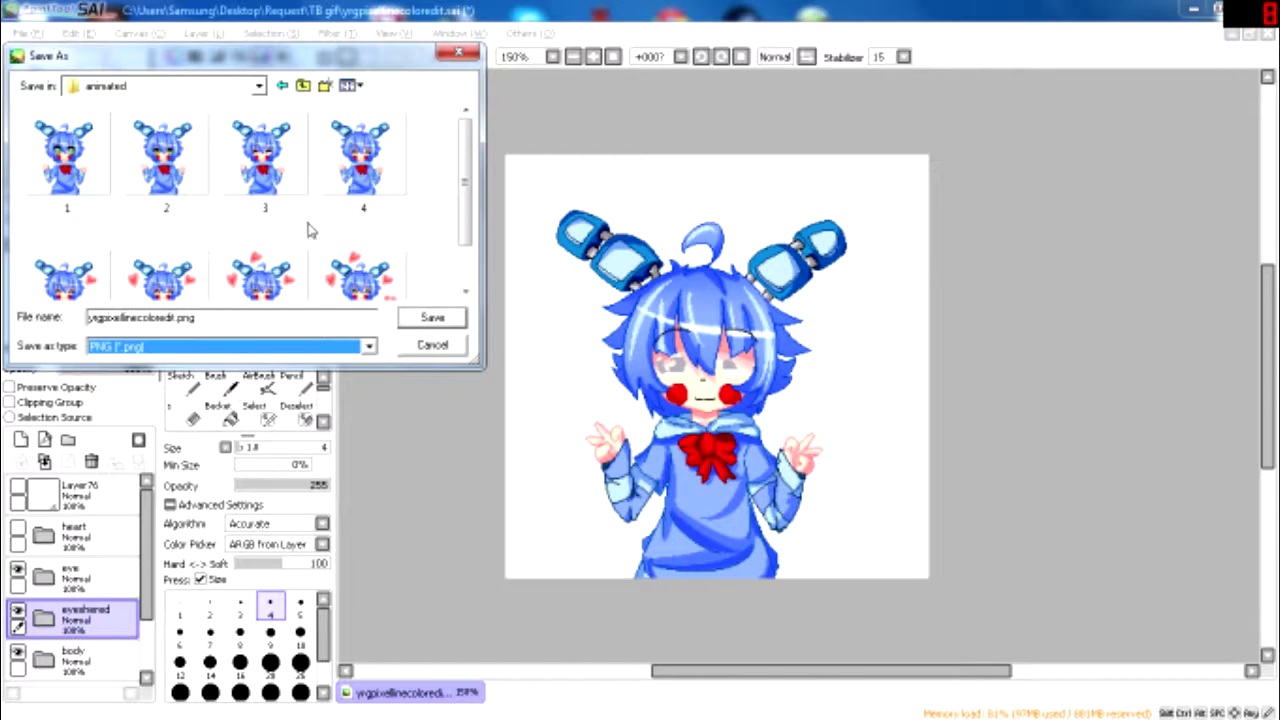
- Examine the exported PNG frames 1 to 8 in the animated folder, then leave the dialog without saving
scroll(452, 205, "down", 1)
scroll(452, 205, "up", 1)
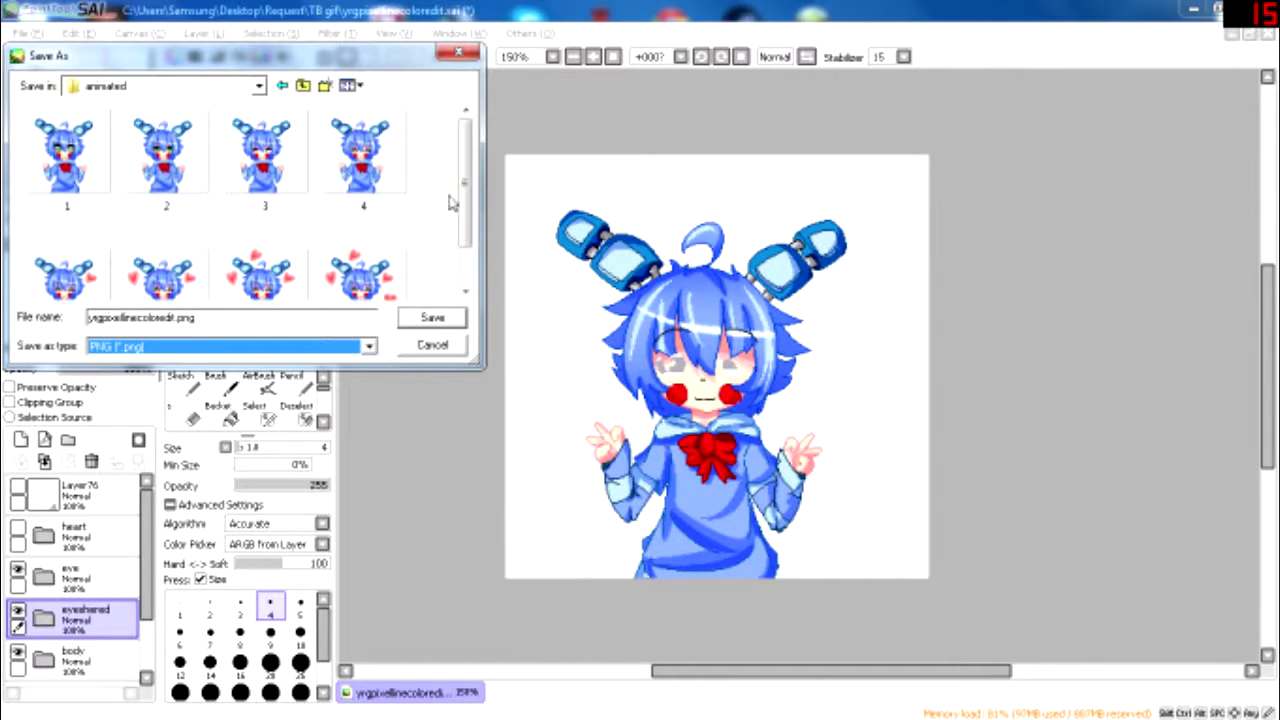
scroll(452, 205, "down", 1)
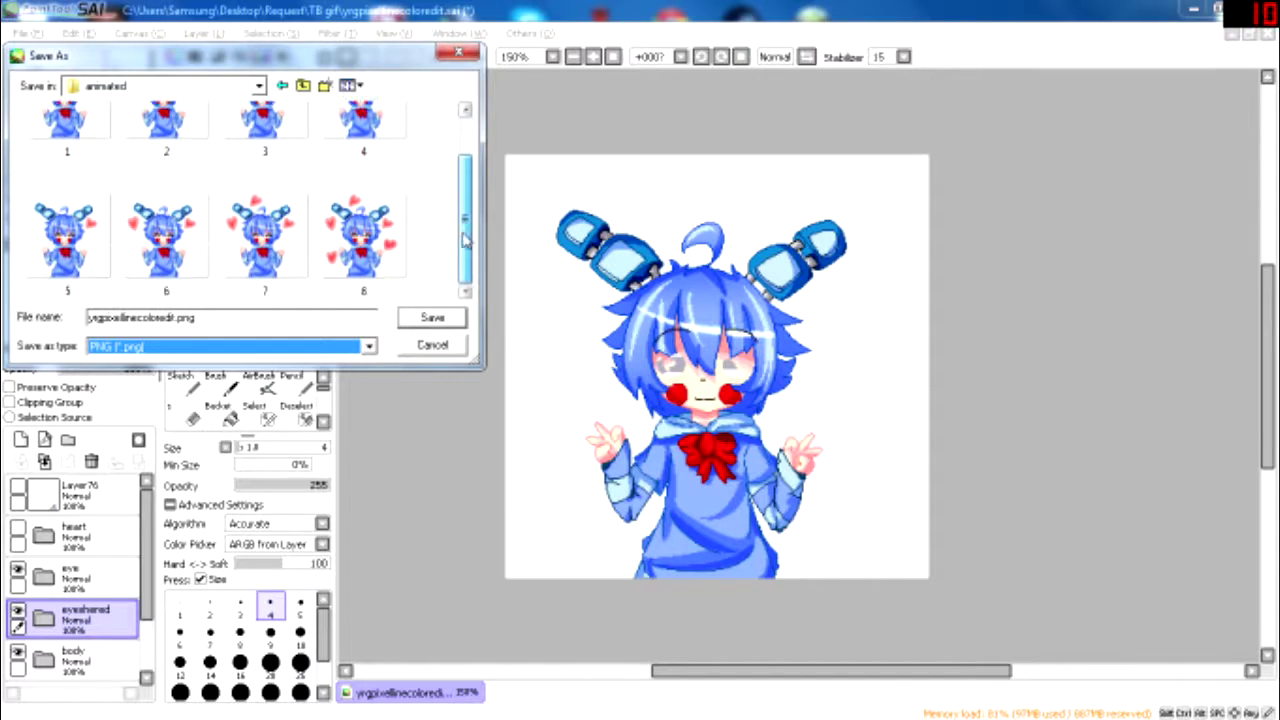
scroll(430, 203, "up", 1)
left_click(236, 152)
scroll(443, 172, "up", 1)
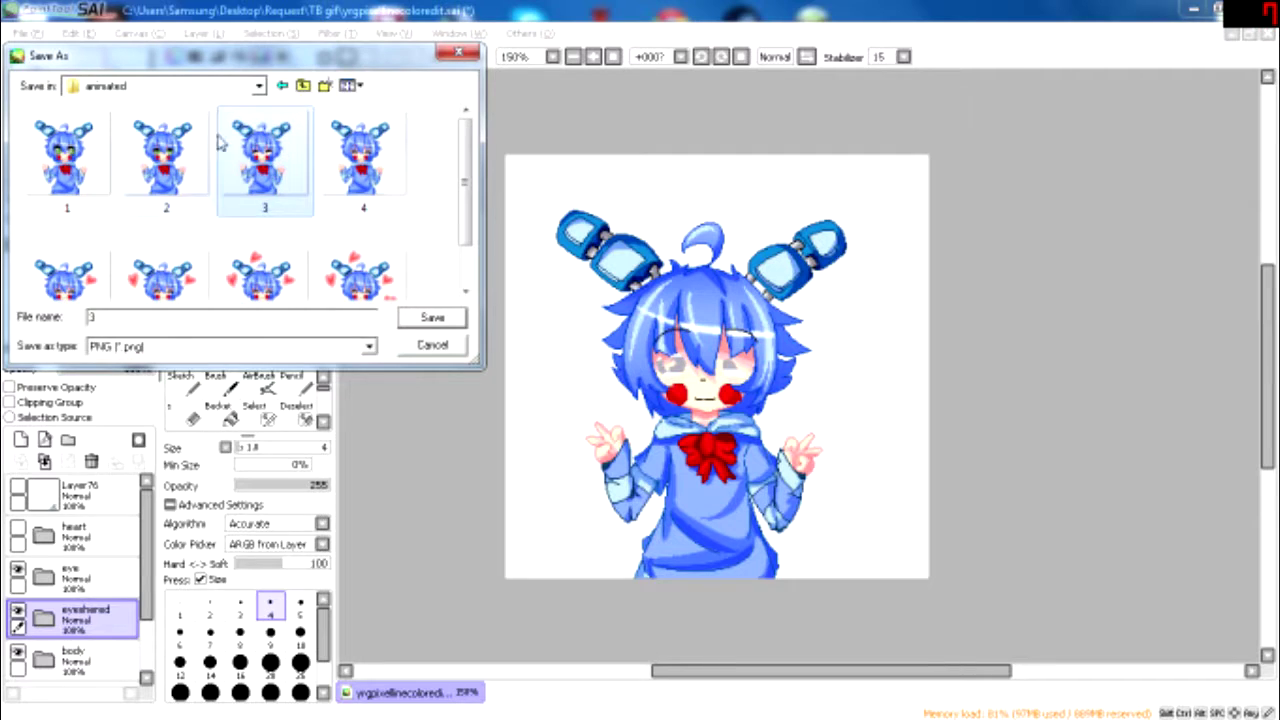
left_click(62, 157)
left_click(150, 162)
left_click(250, 160)
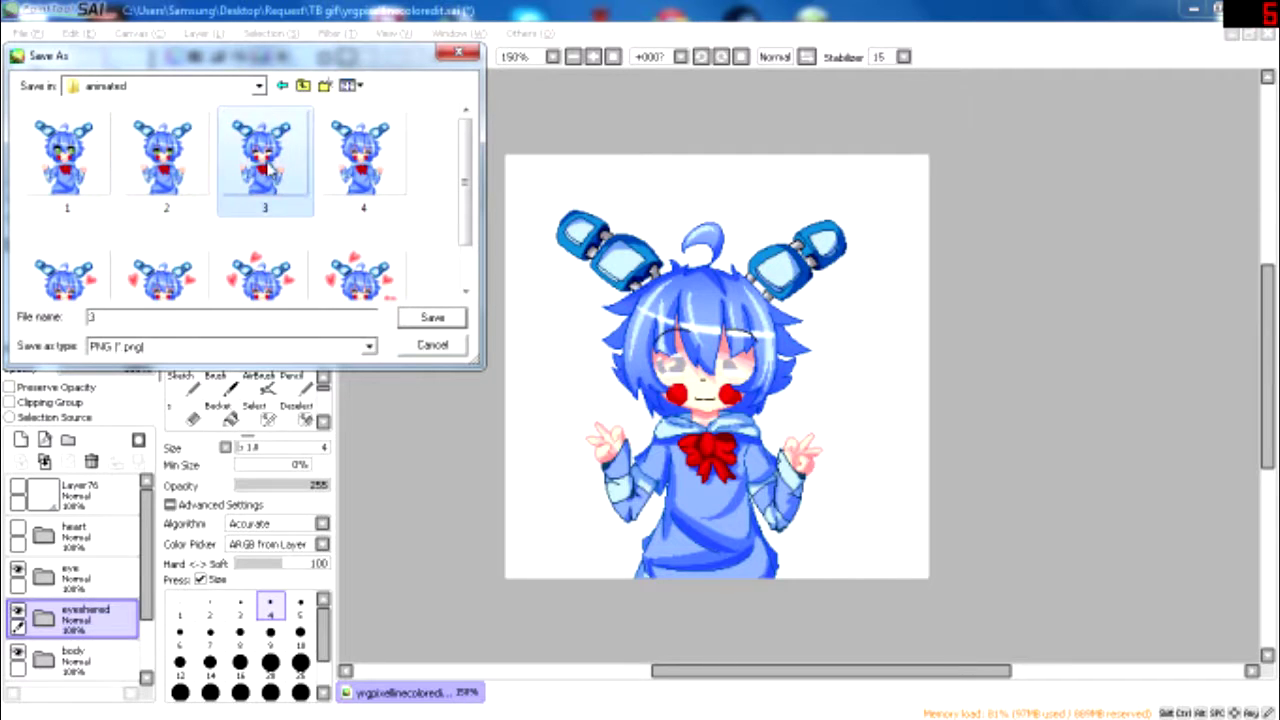
left_click(332, 163)
left_click(90, 282)
left_click(165, 280)
left_click(260, 280)
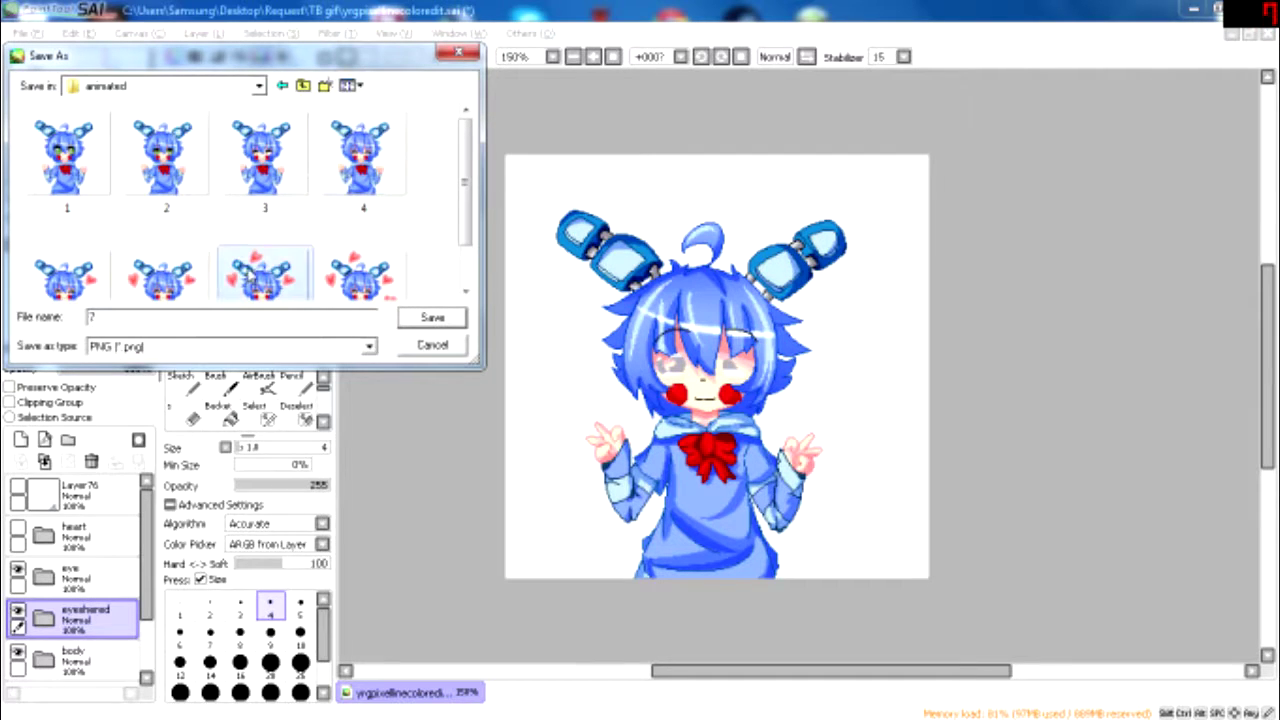
scroll(265, 270, "down", 2)
left_click(348, 275)
left_click(444, 196)
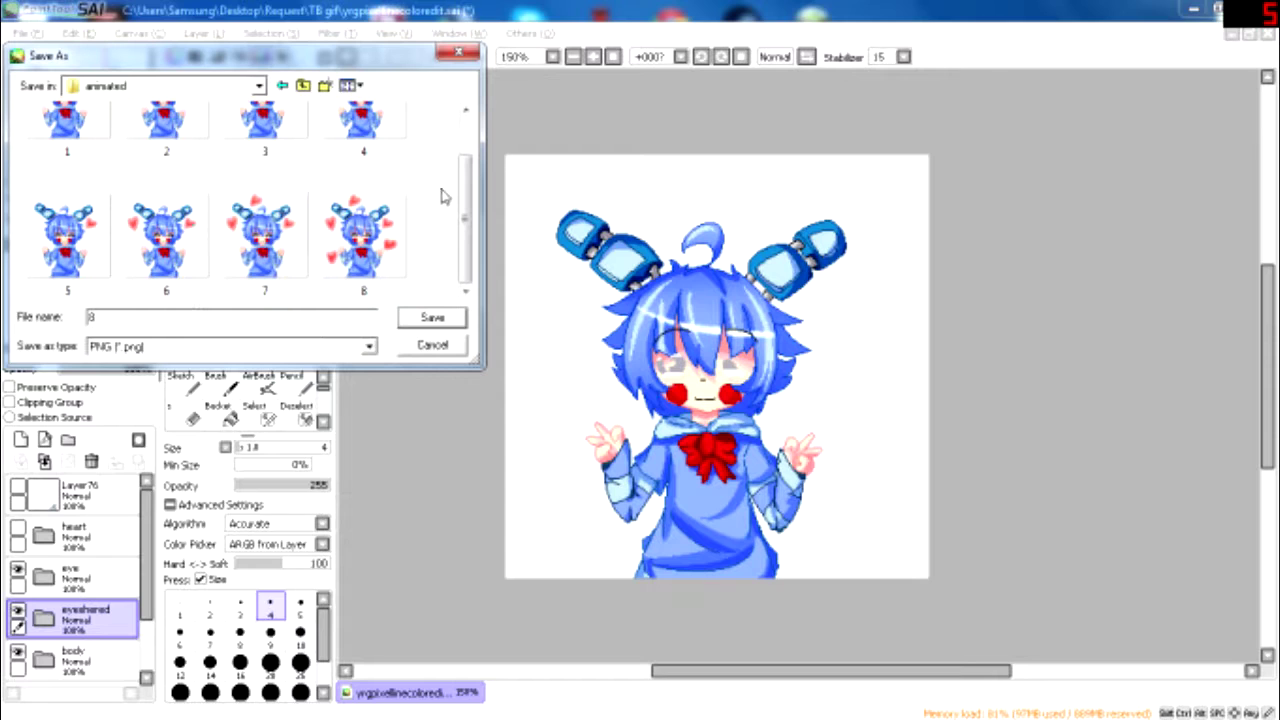
left_click(458, 54)
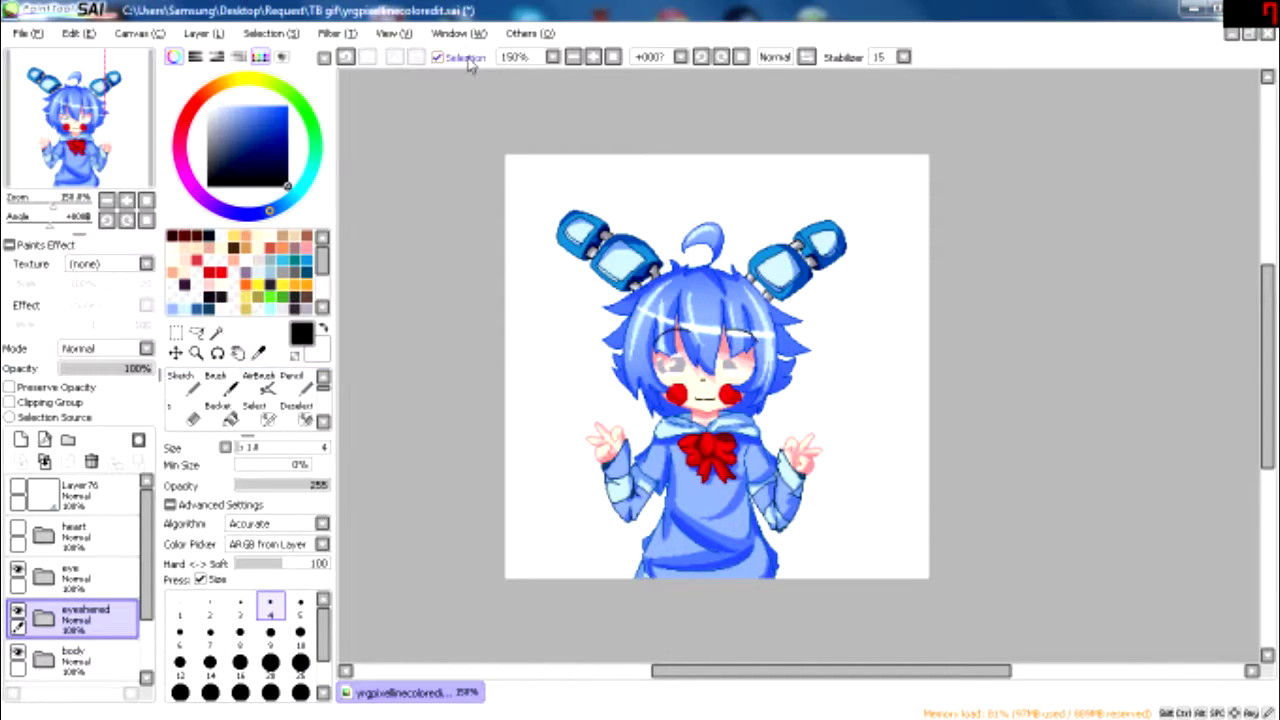
- Close PaintTool SAI without saving yrgpixellinecoloredit.sai and switch to Photoshop
double_click(890, 18)
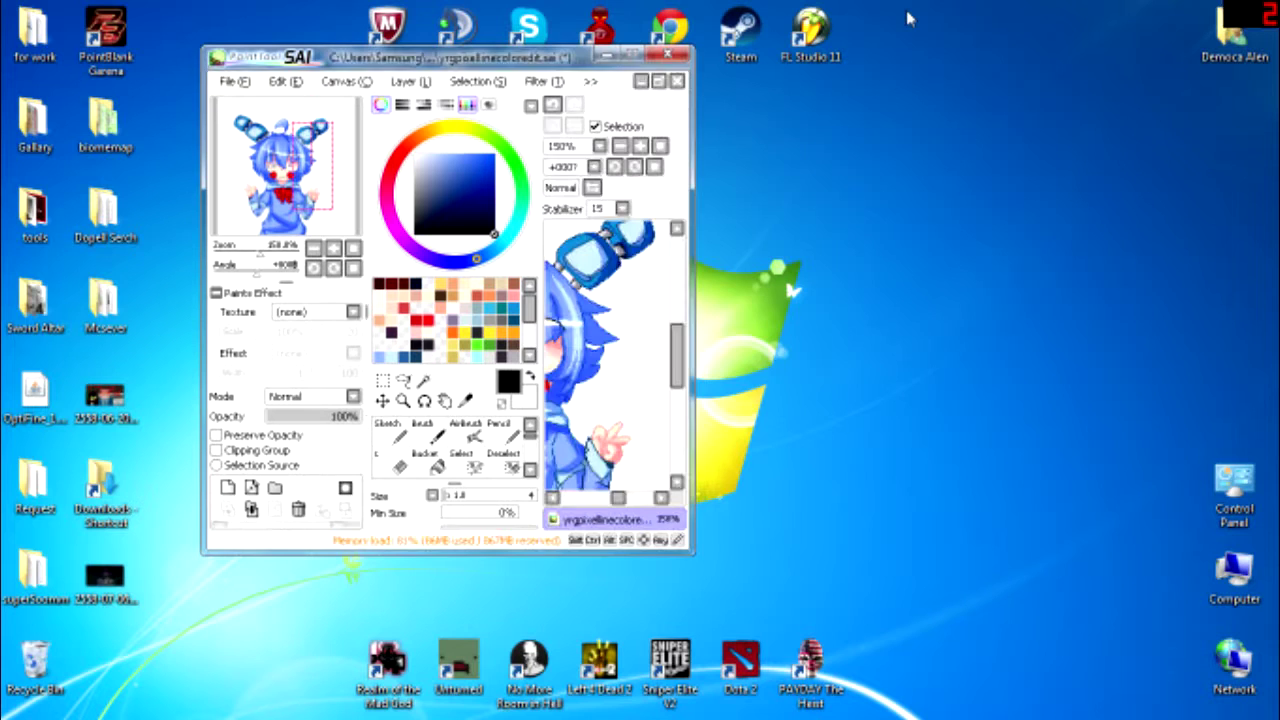
left_click(674, 56)
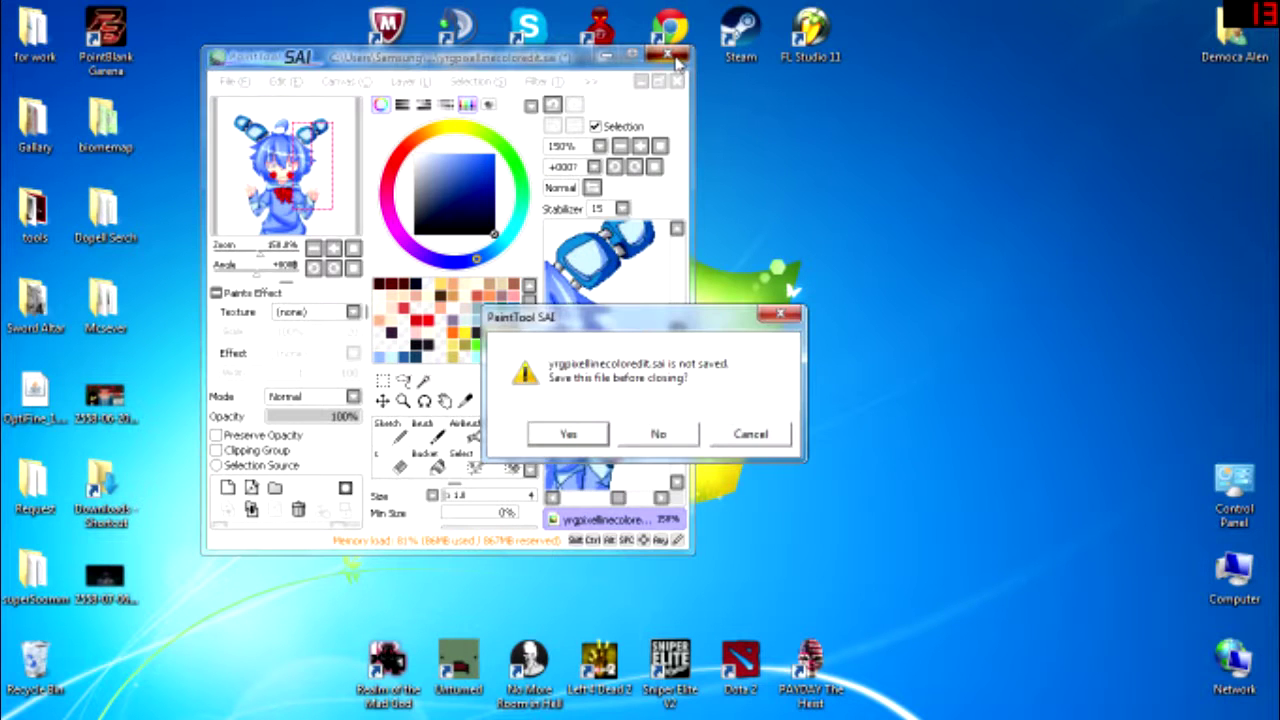
left_click(656, 433)
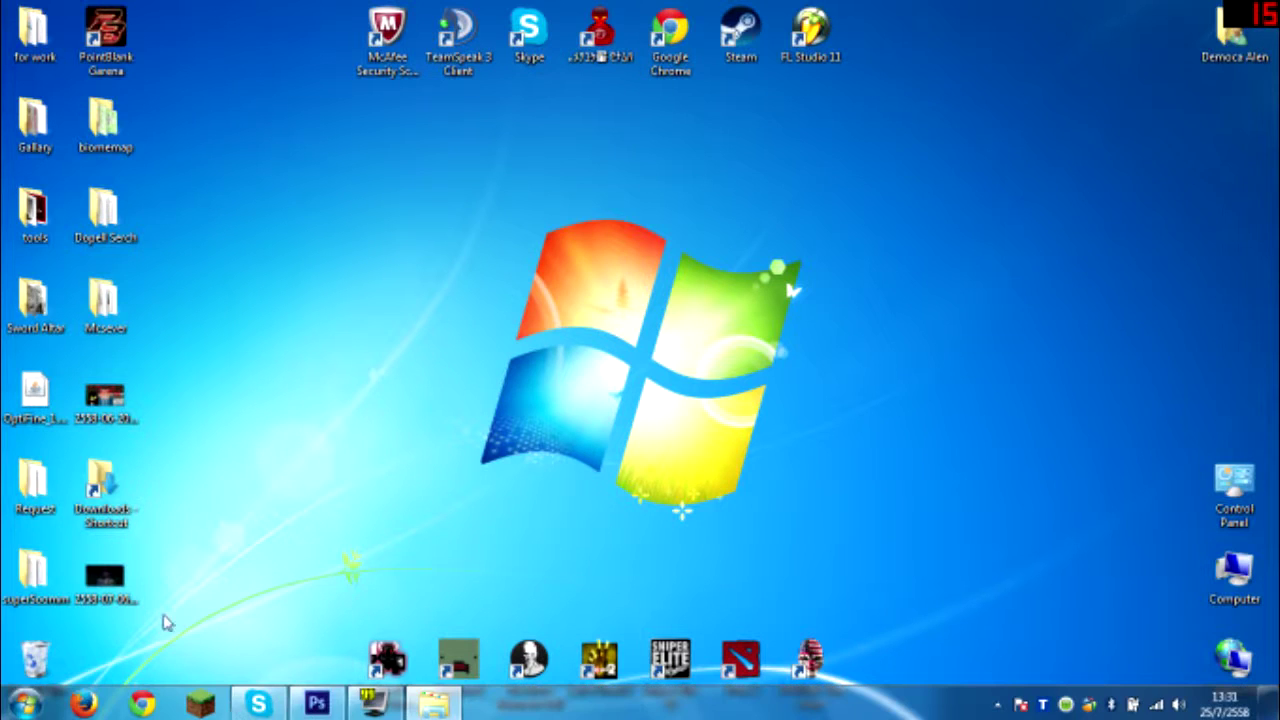
left_click(320, 705)
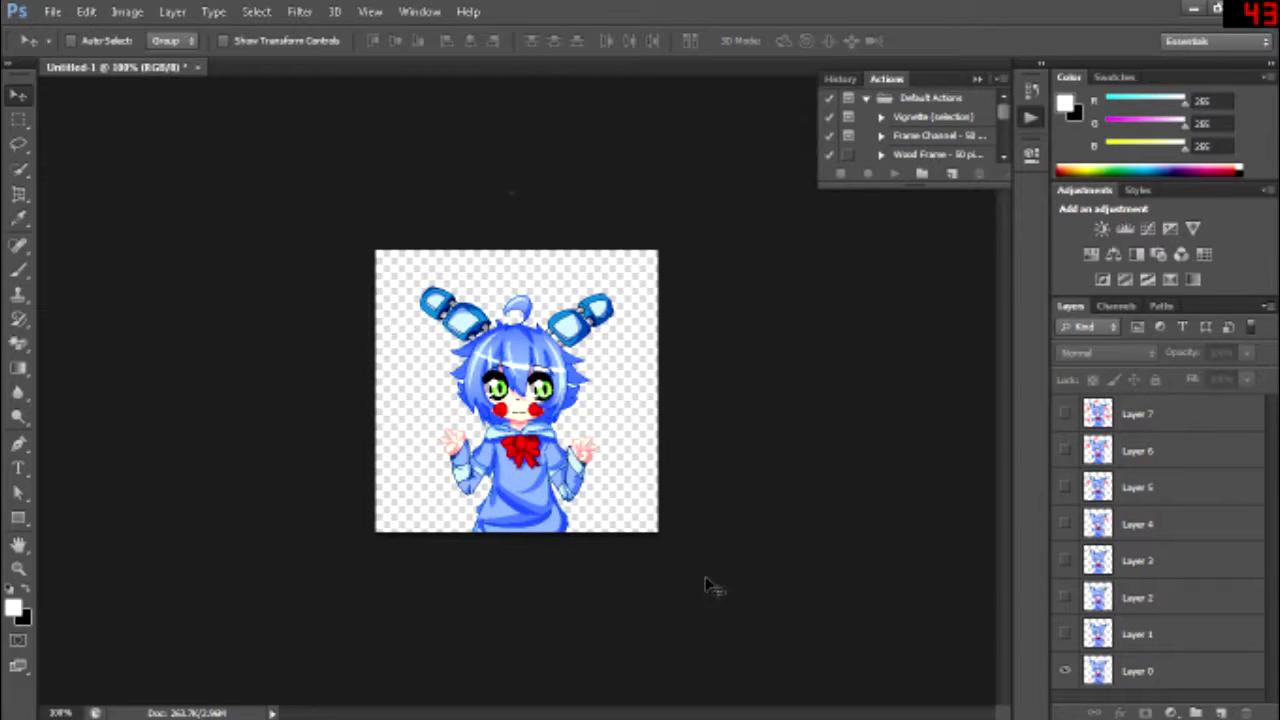
- Show the Timeline for the document with Layer 0 as the visible layer
left_click(1065, 672)
left_click(418, 12)
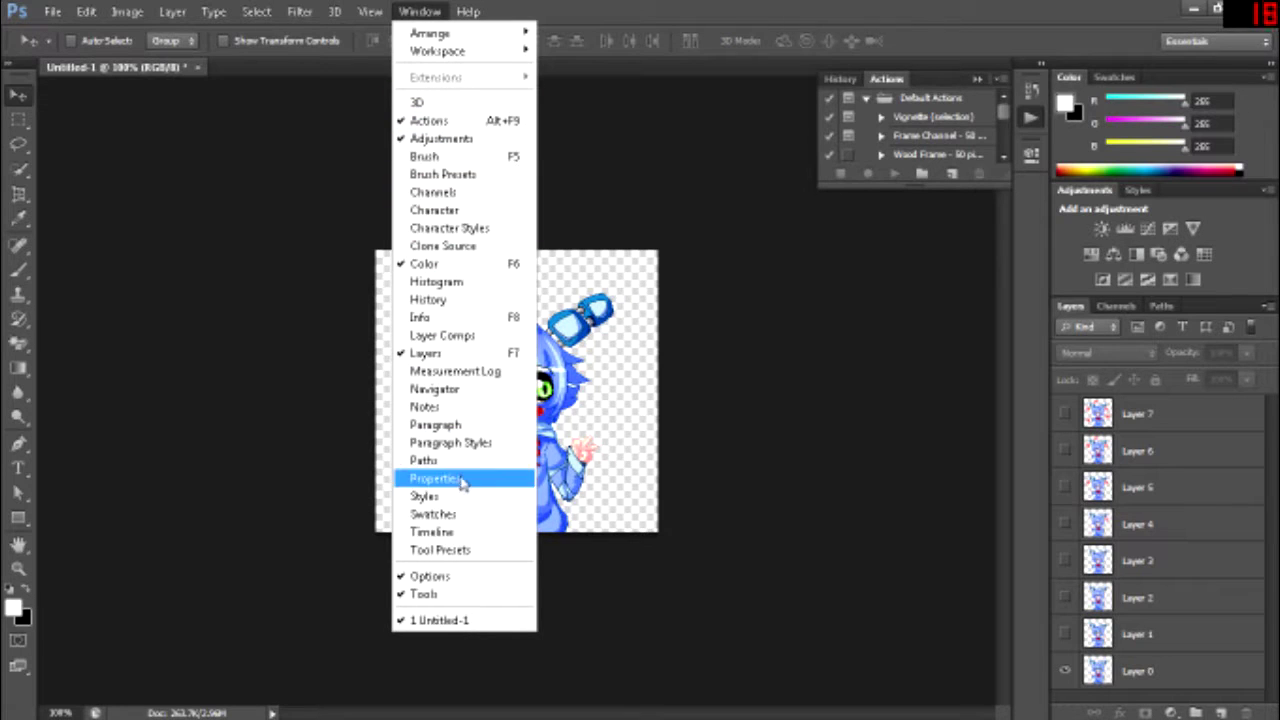
left_click(432, 532)
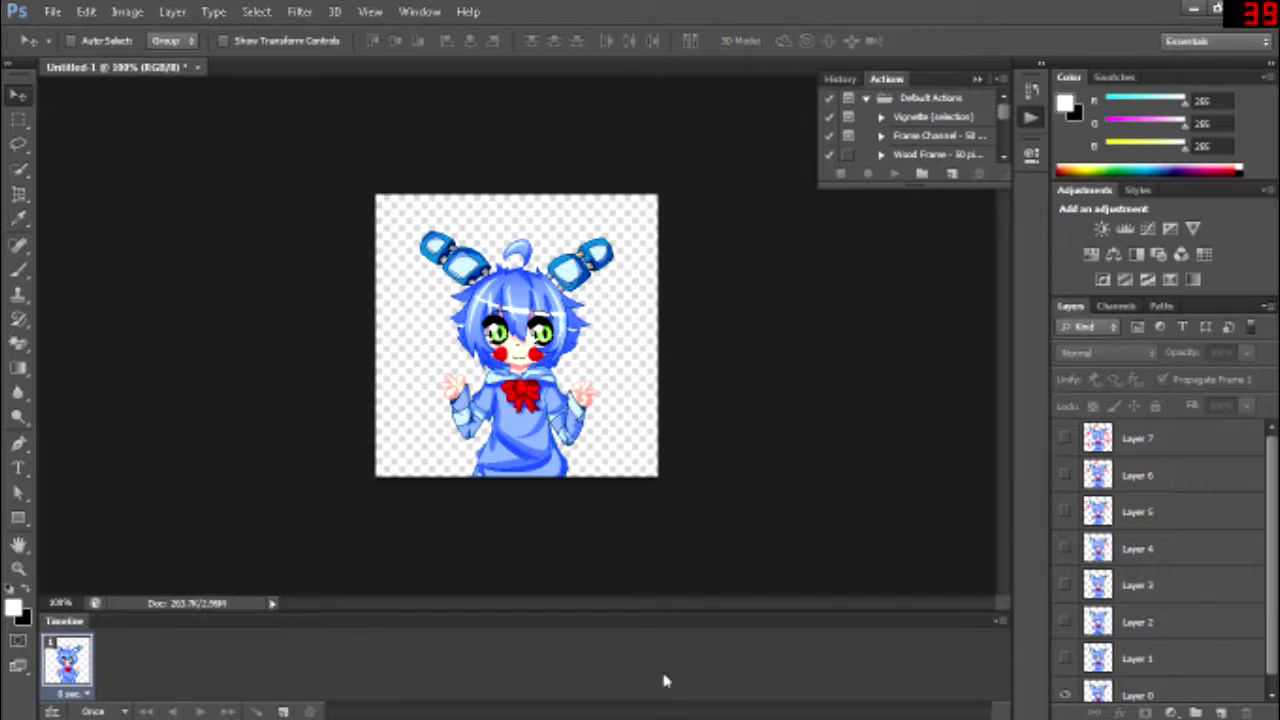
- Preview Layer 1 over Layer 0 in the first frame, then hide it again
scroll(1080, 700, "down", 1)
left_click(1065, 647)
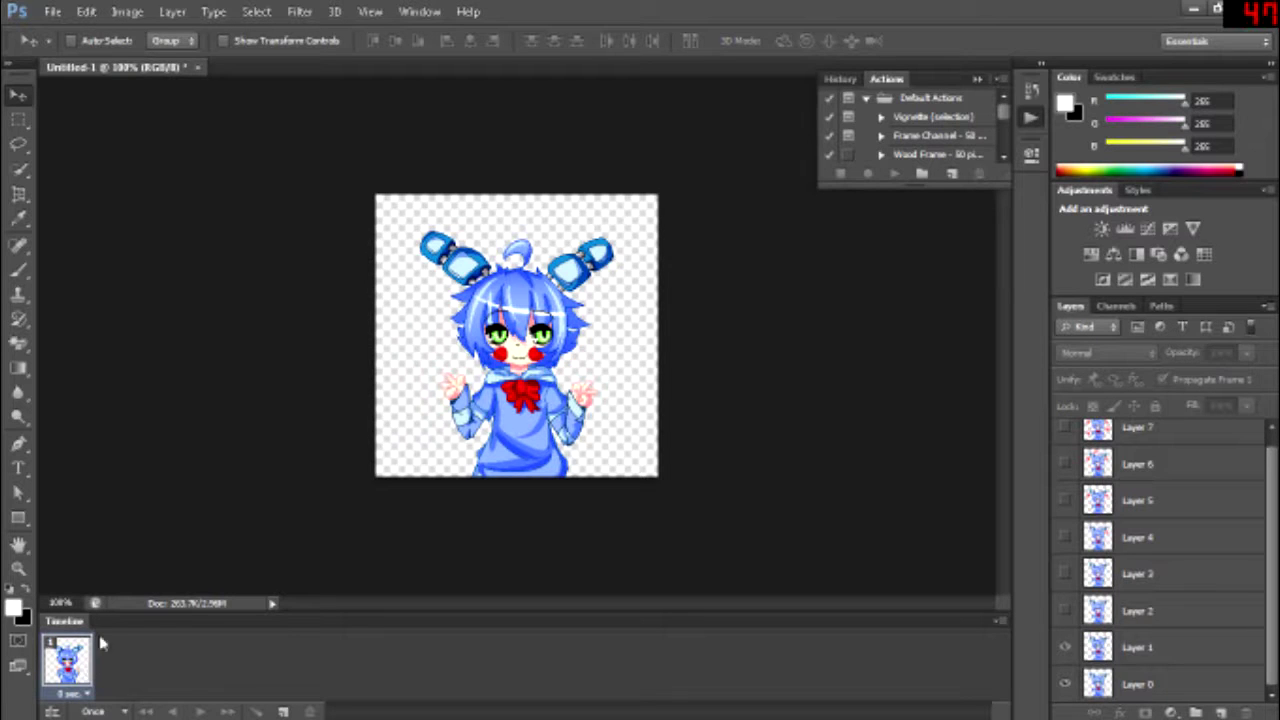
left_click(1065, 647)
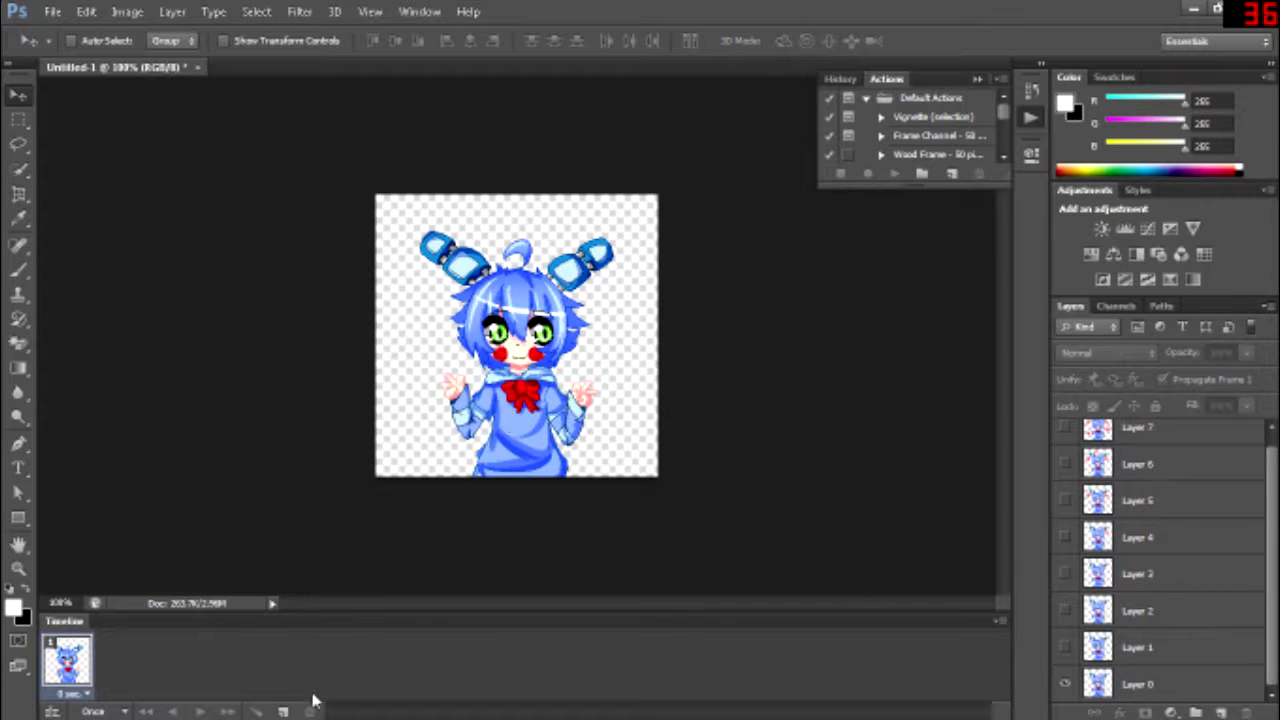
- Duplicate the first animation frame twice and step through the three frames
left_click(285, 711)
left_click(285, 711)
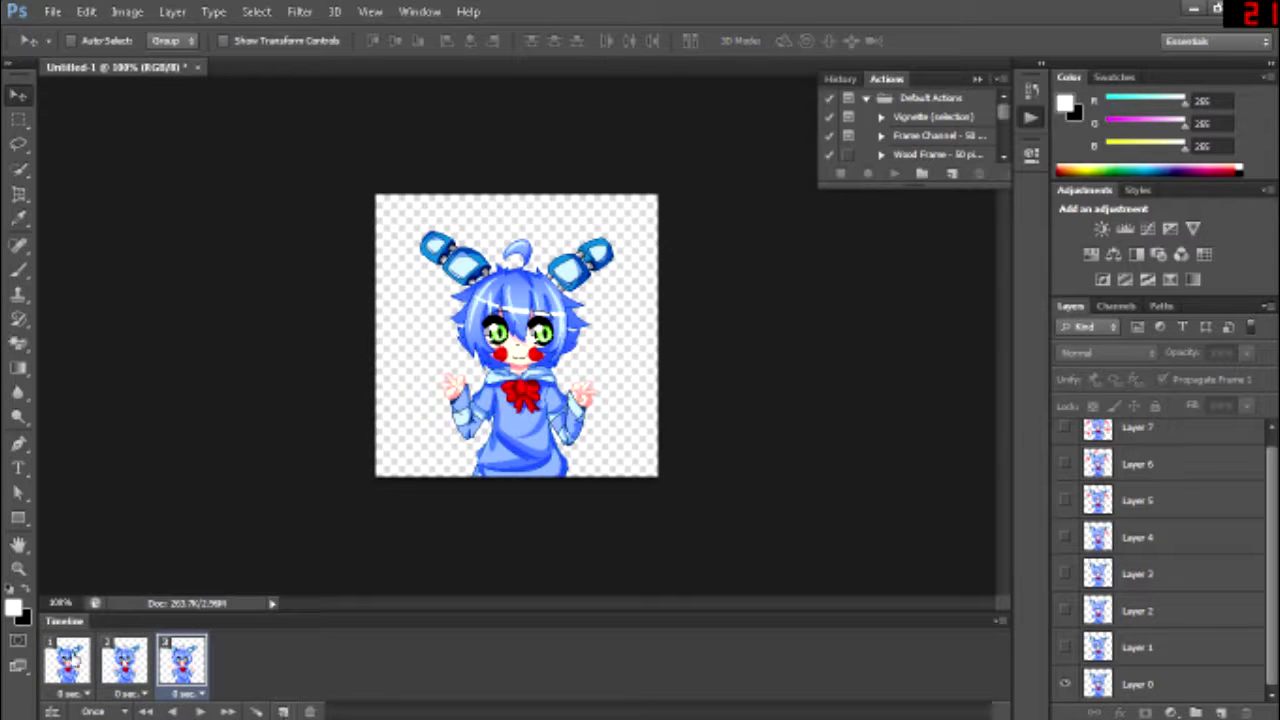
left_click(73, 662)
left_click(126, 662)
left_click(186, 656)
left_click(80, 652)
left_click(118, 662)
left_click_drag(118, 664, 178, 662)
left_click(72, 662)
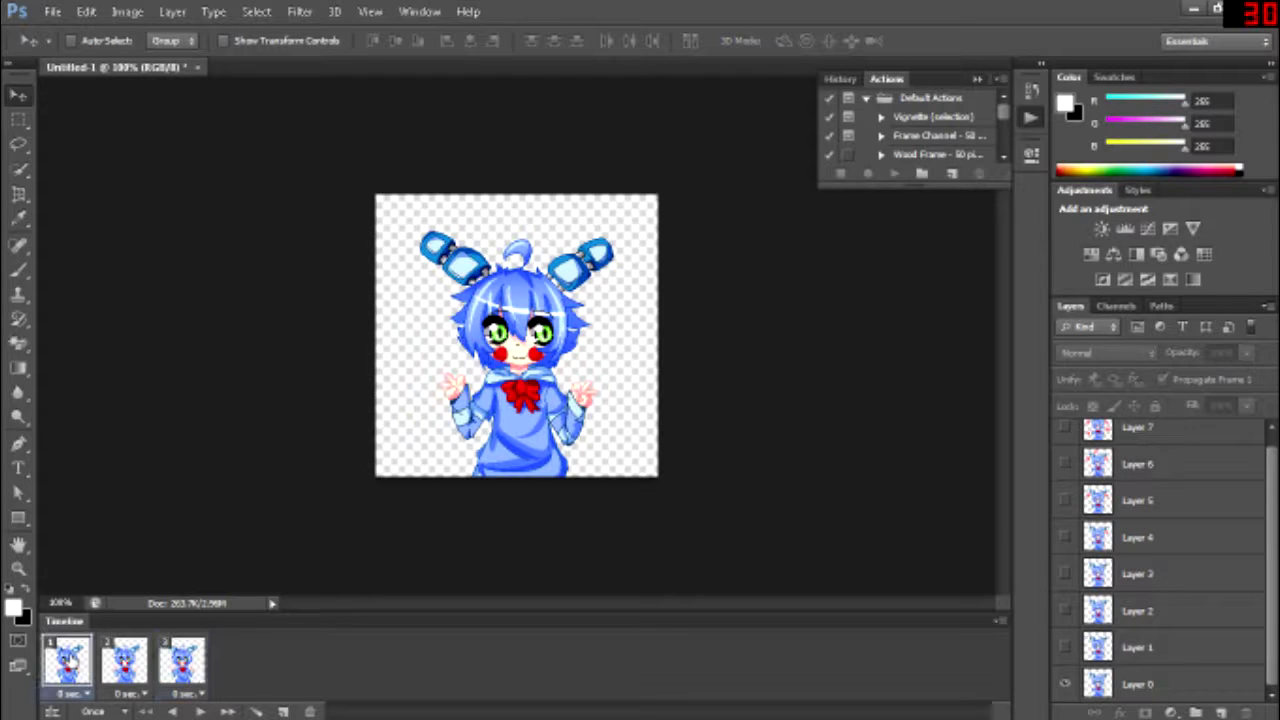
- In frame 3, hide Layer 0 and show Layer 1 instead
left_click(190, 668)
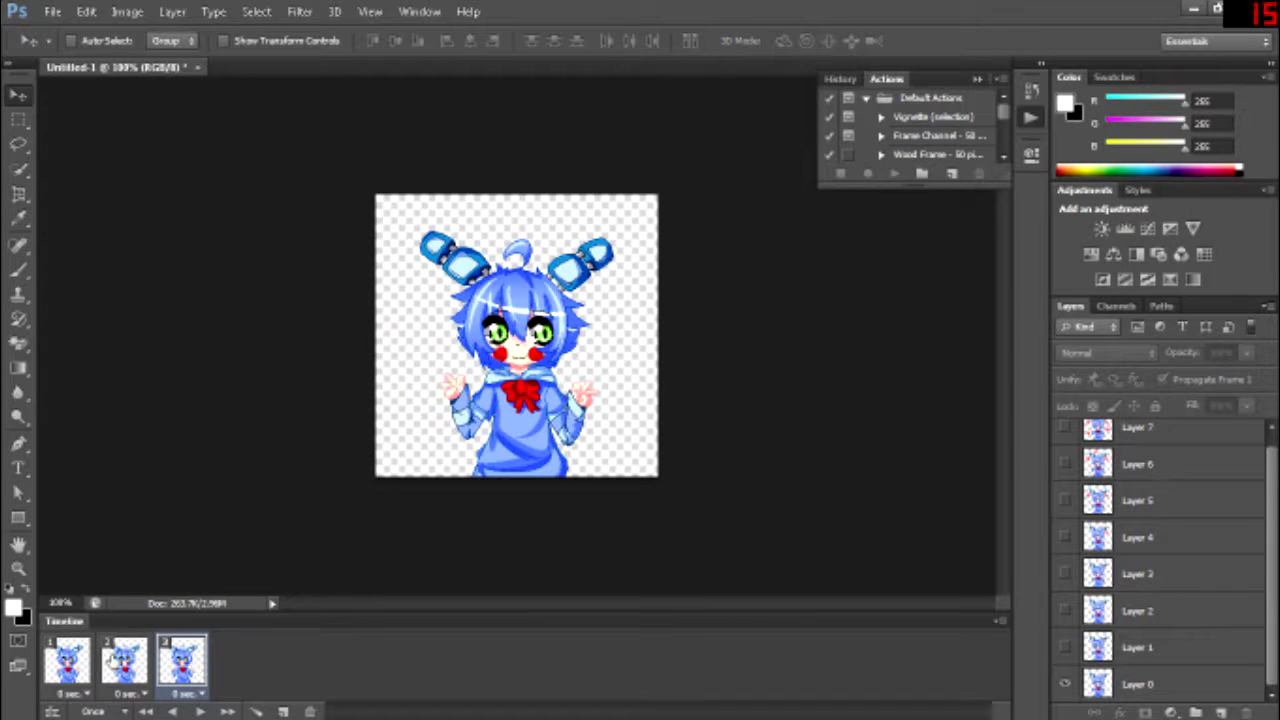
left_click(1066, 686)
left_click(1066, 647)
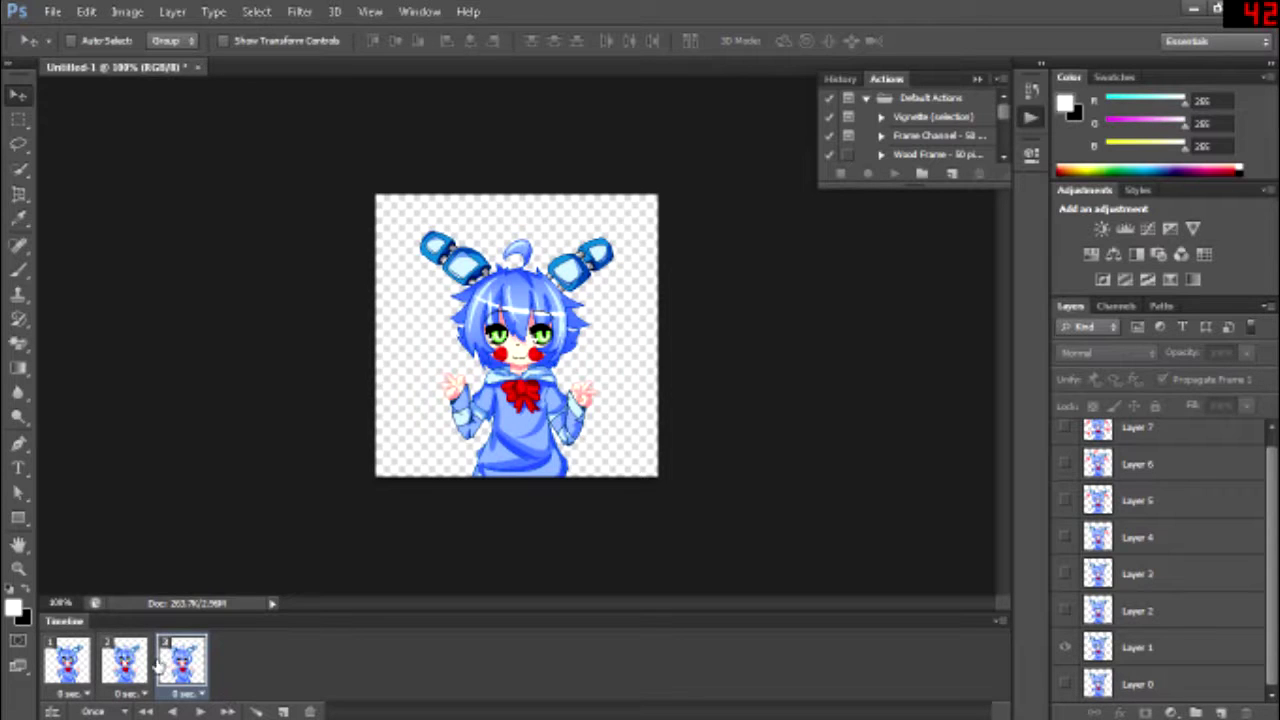
- Compare the three animation frames one by one and play the animation
left_click(72, 666)
left_click(137, 664)
left_click(179, 660)
left_click(80, 660)
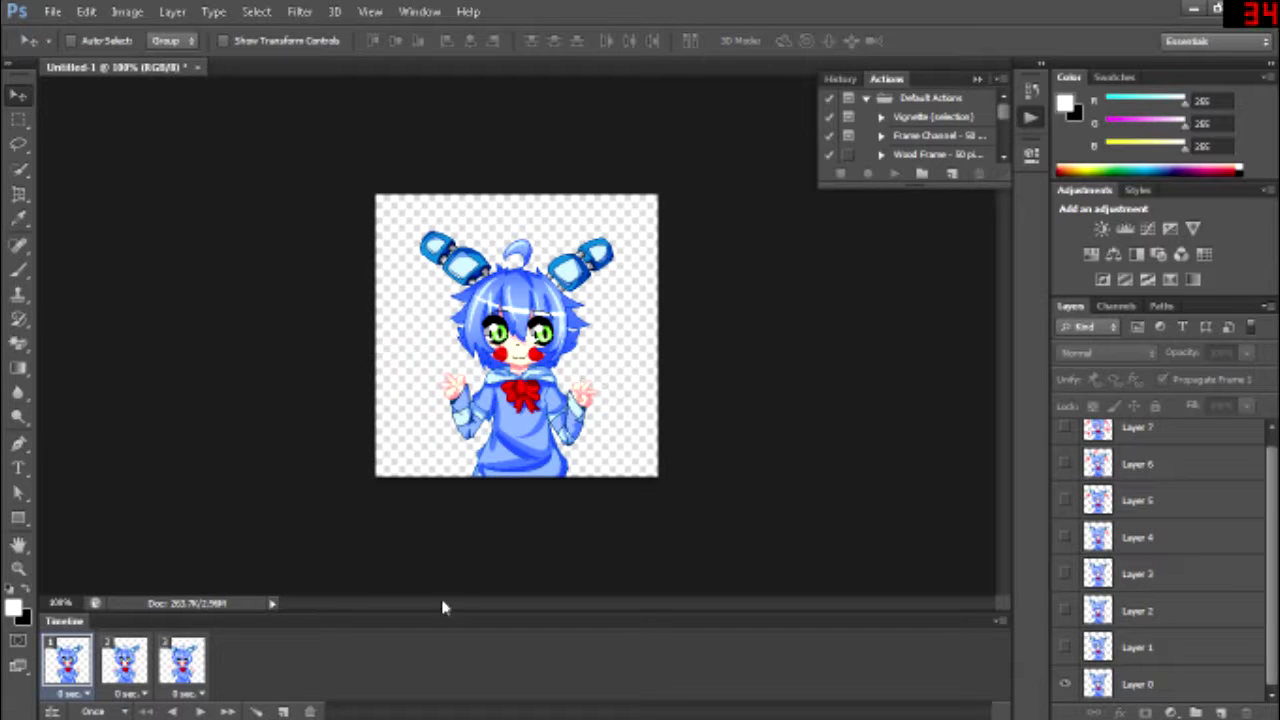
left_click(181, 660)
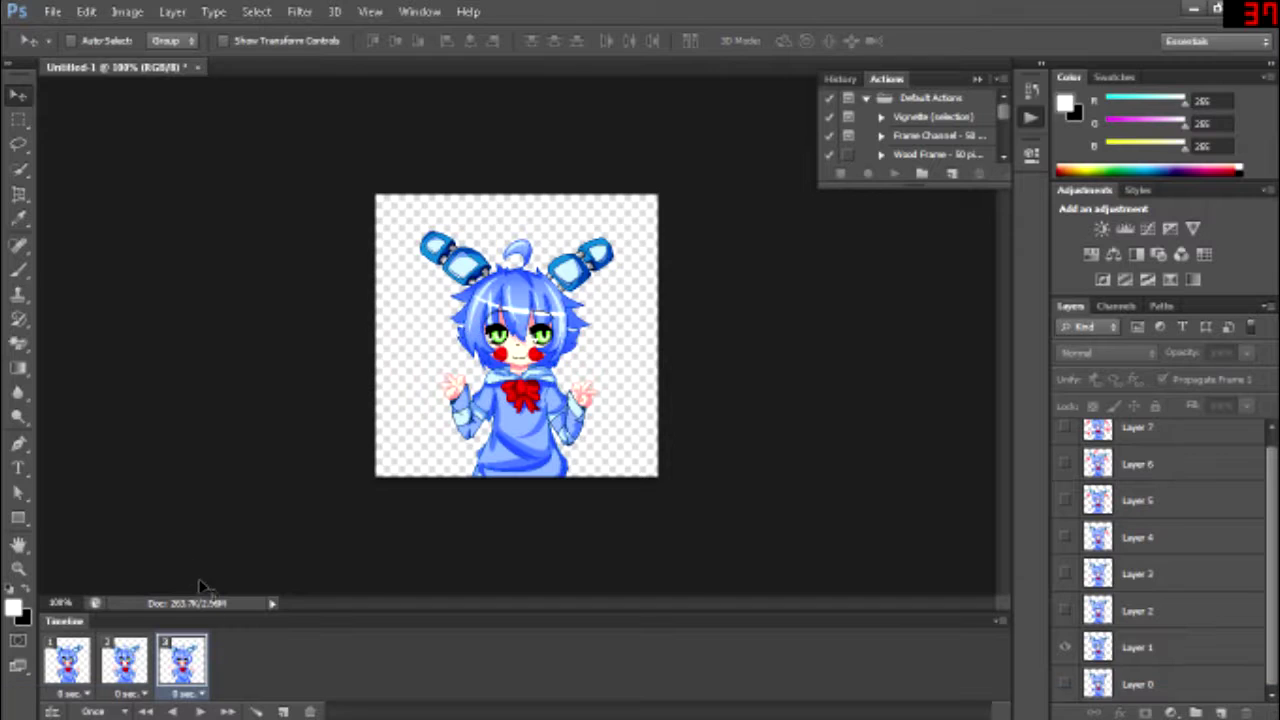
left_click(200, 708)
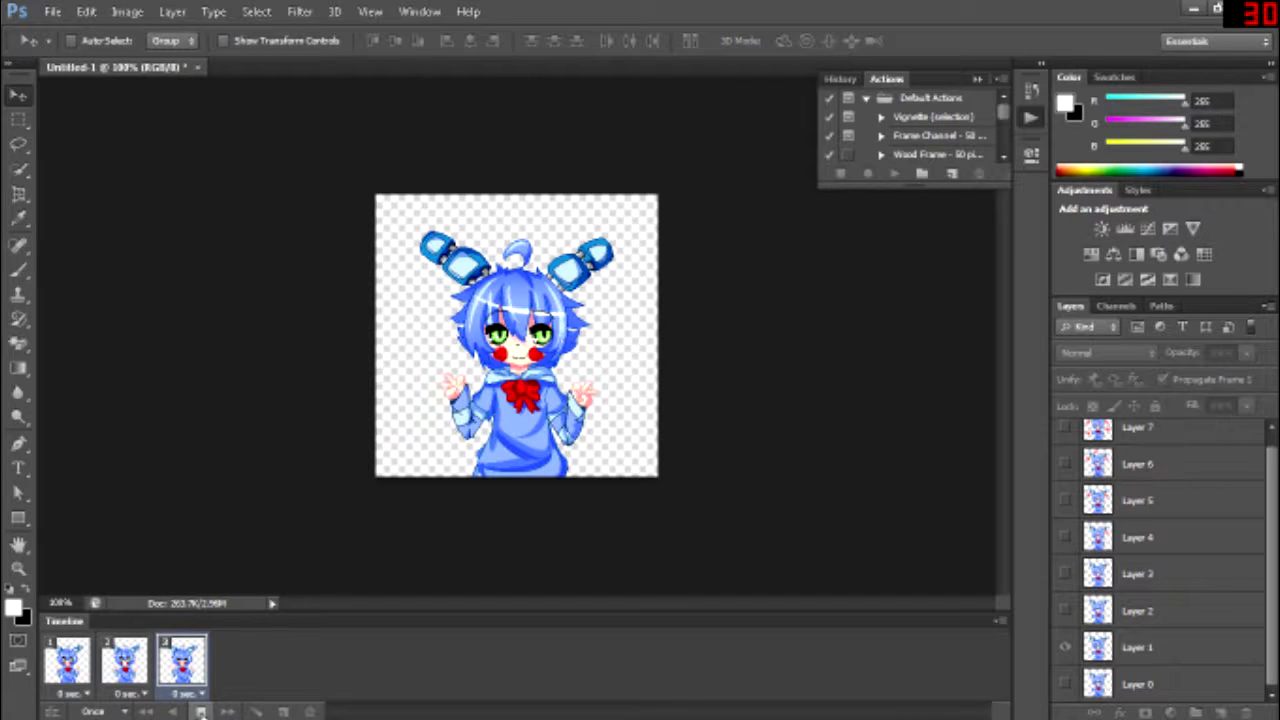
- Set the animation's looping to Forever and play it
left_click(116, 711)
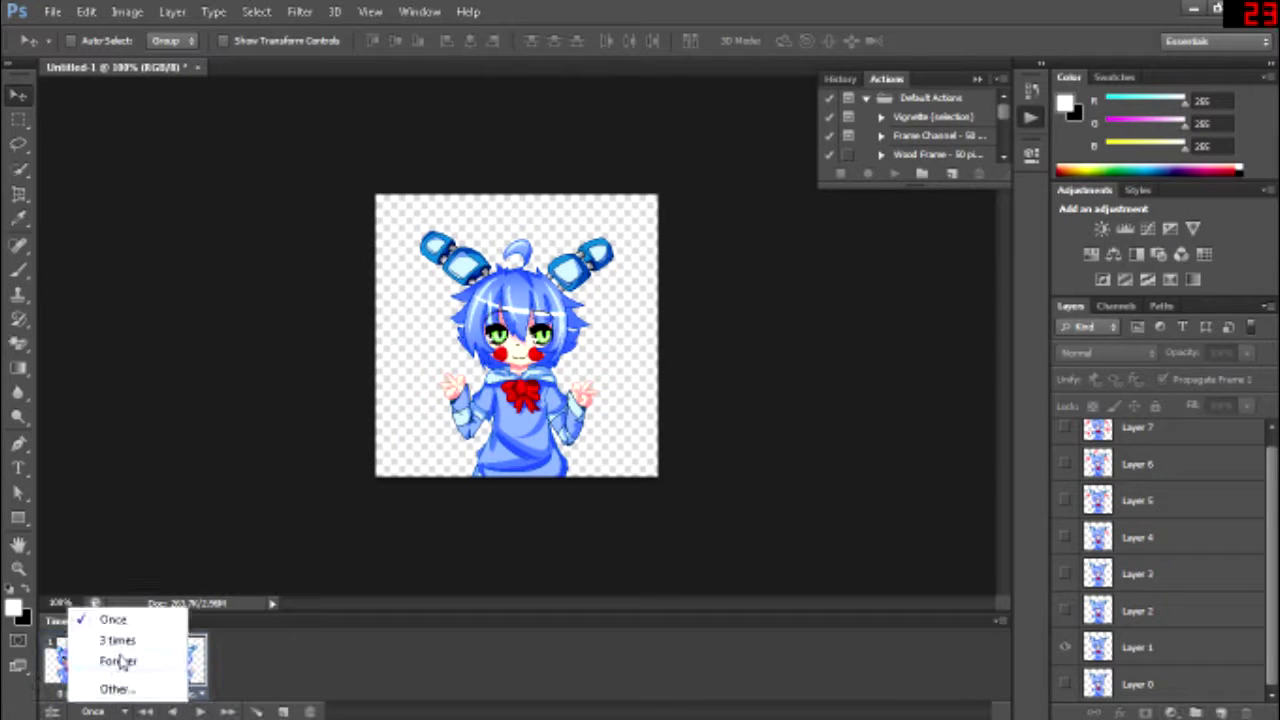
left_click(120, 661)
left_click(200, 711)
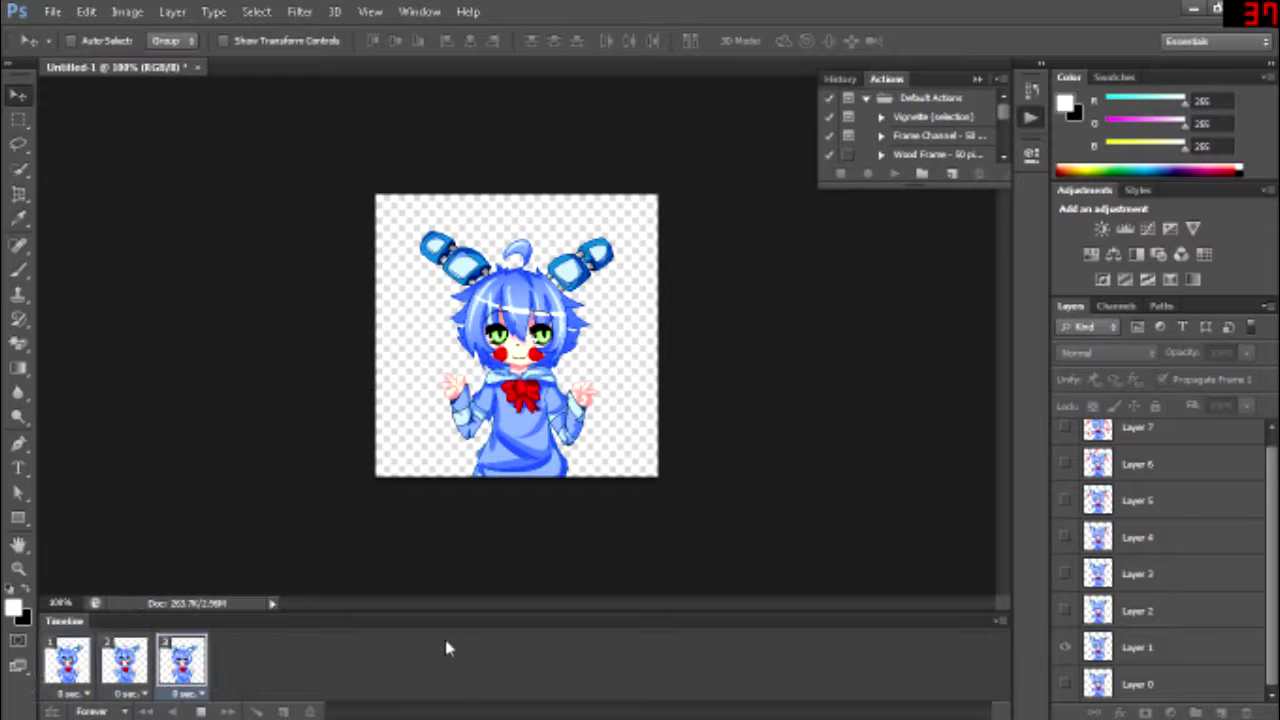
- Stop playback and duplicate frame 3 repeatedly until the timeline holds 13 frames
left_click(205, 711)
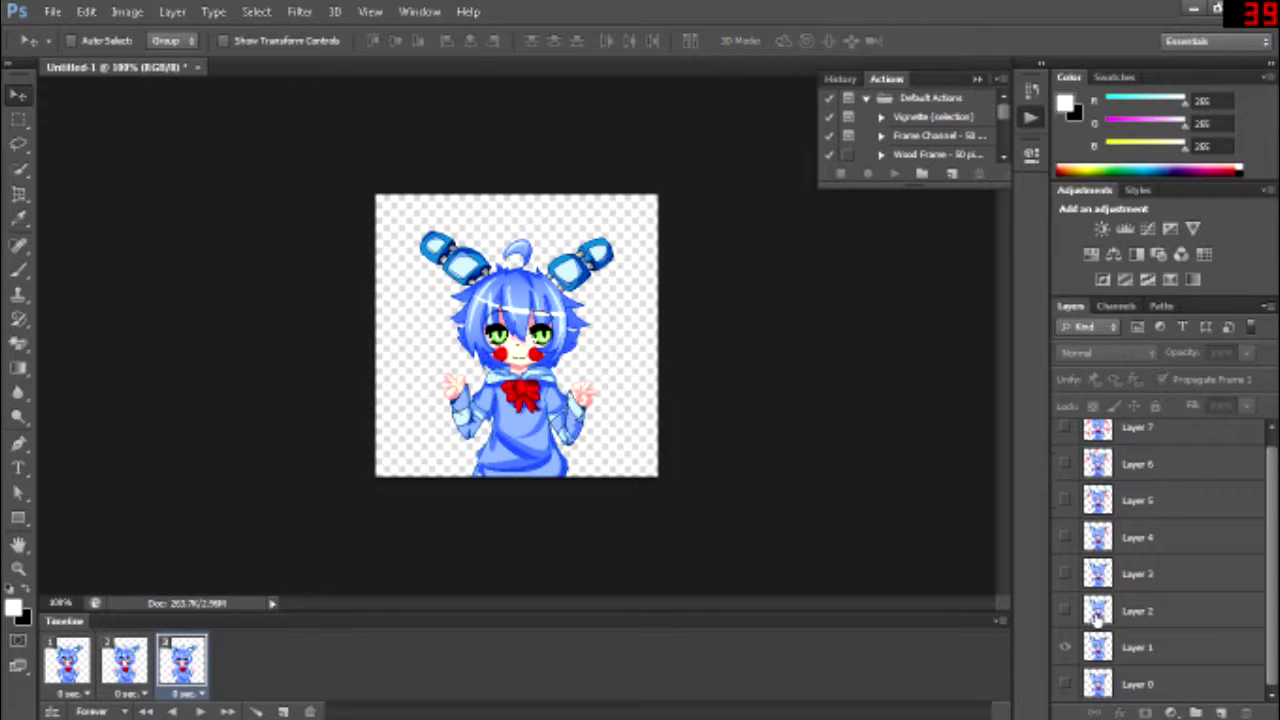
left_click(285, 711)
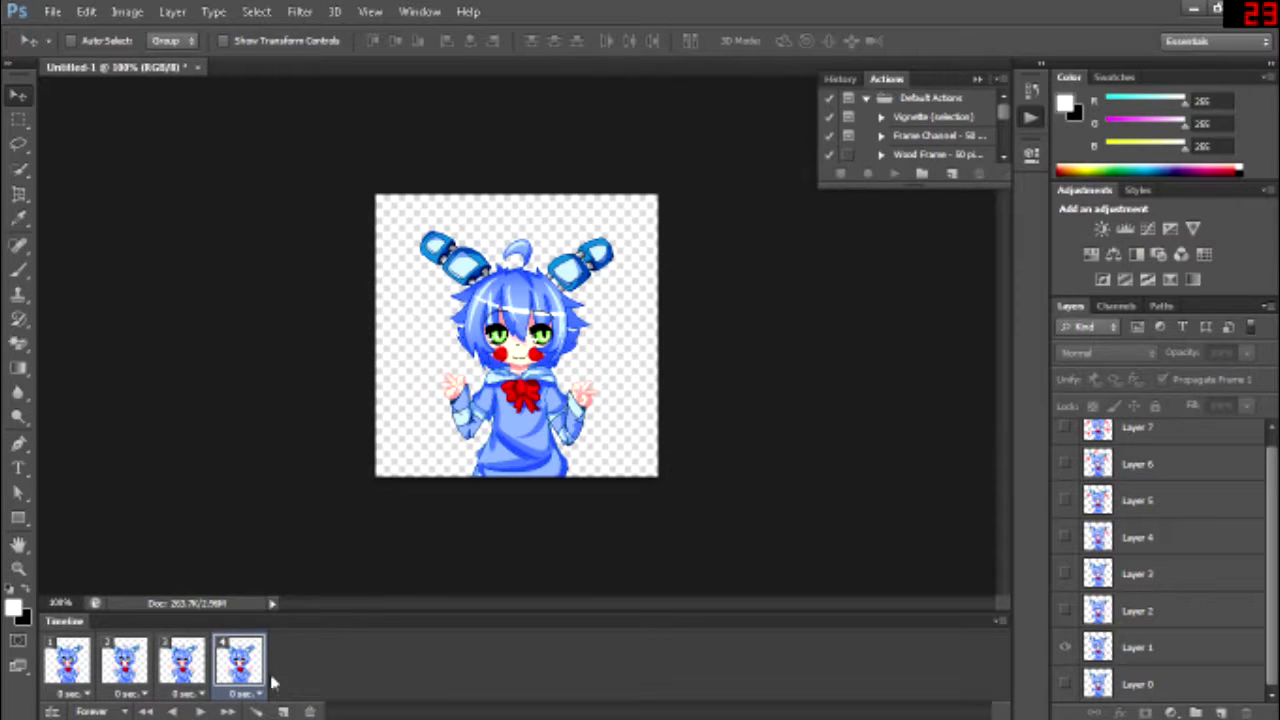
left_click(285, 711)
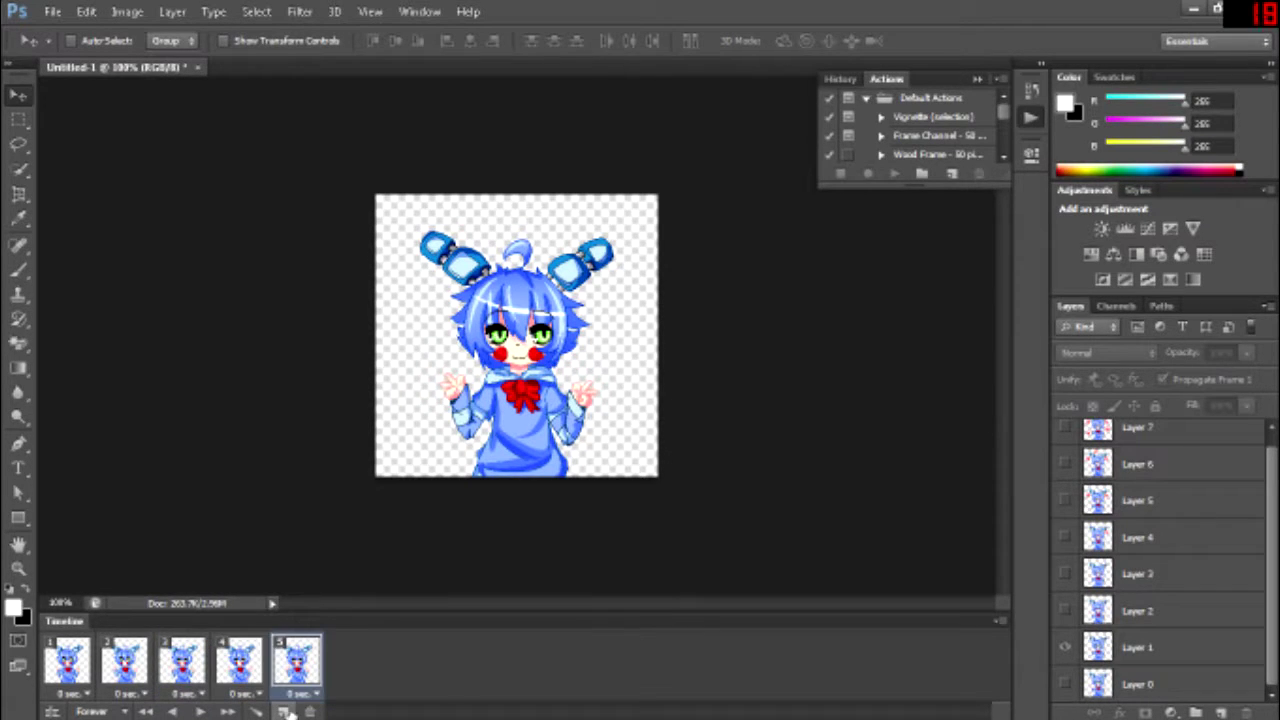
left_click(285, 711)
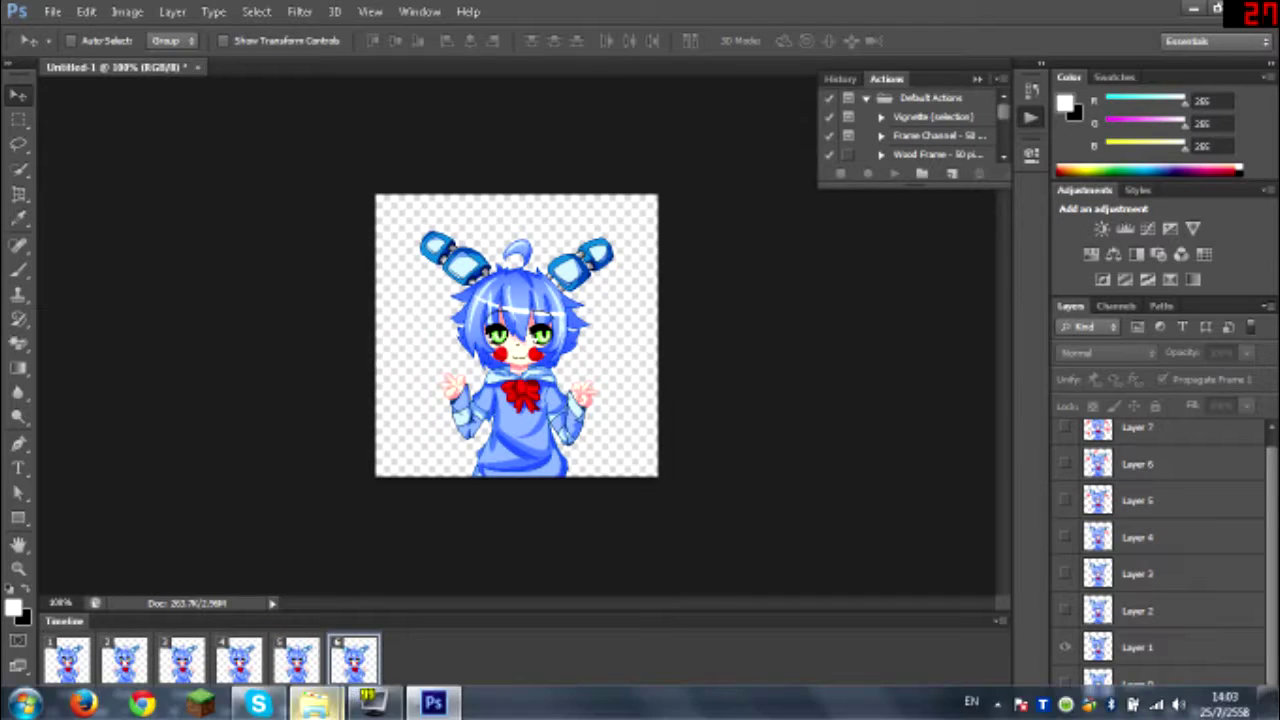
left_click(285, 711)
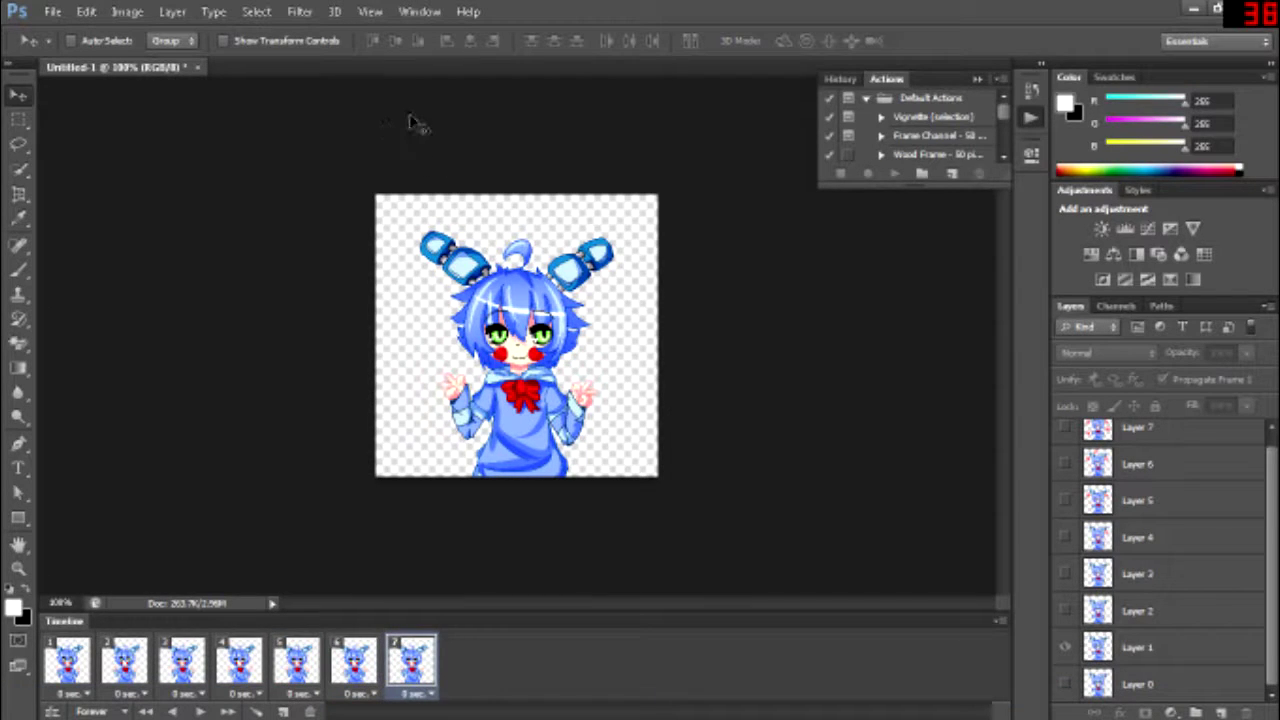
scroll(1267, 532, "up", 1)
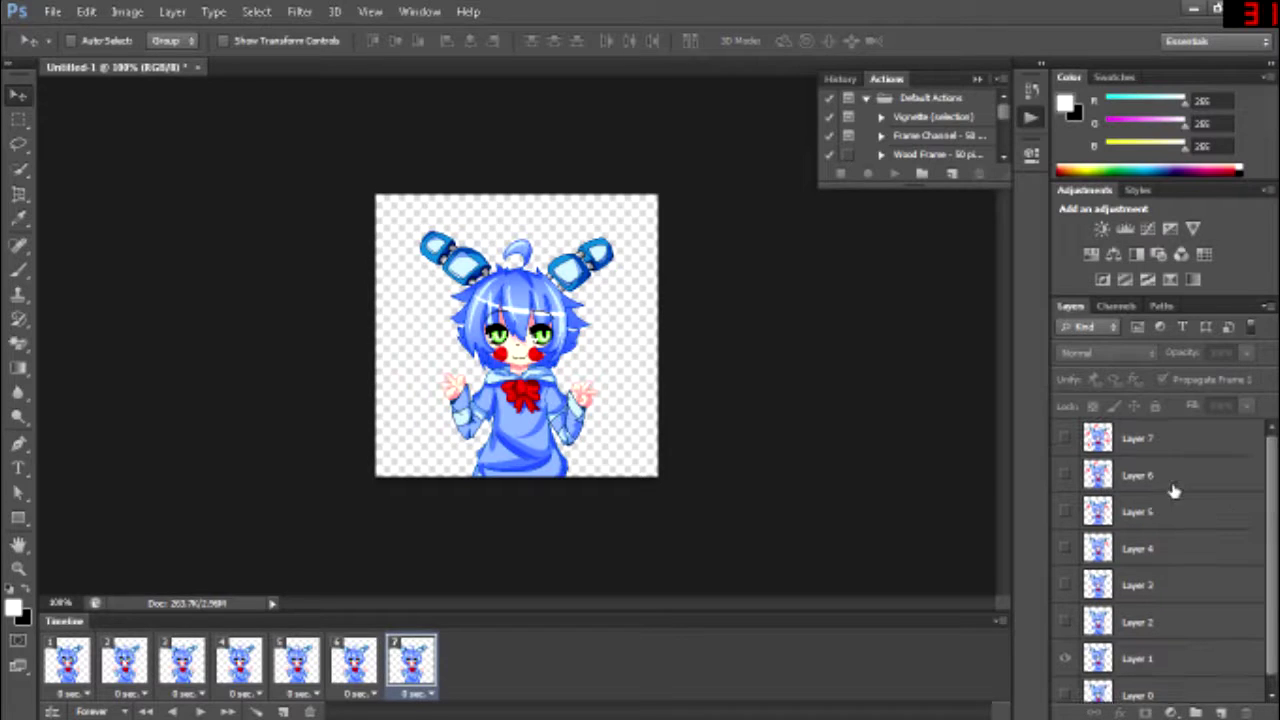
left_click(283, 711)
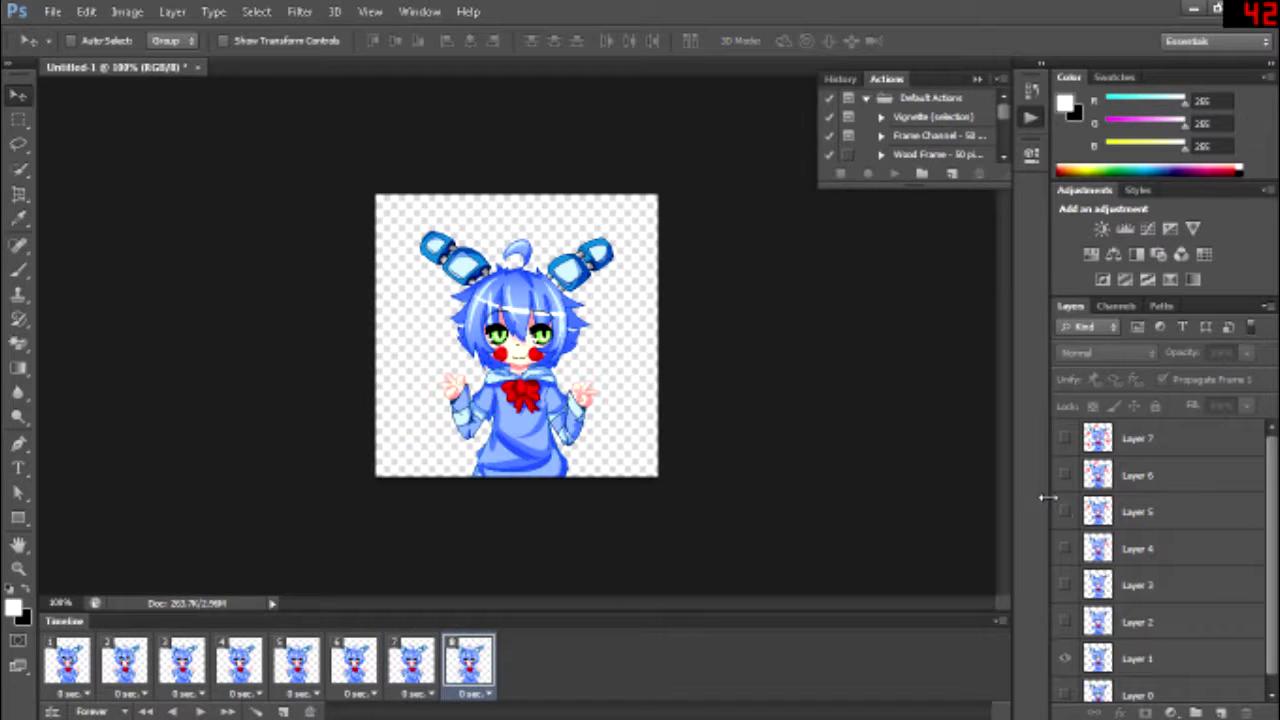
left_click(284, 711)
left_click(284, 711)
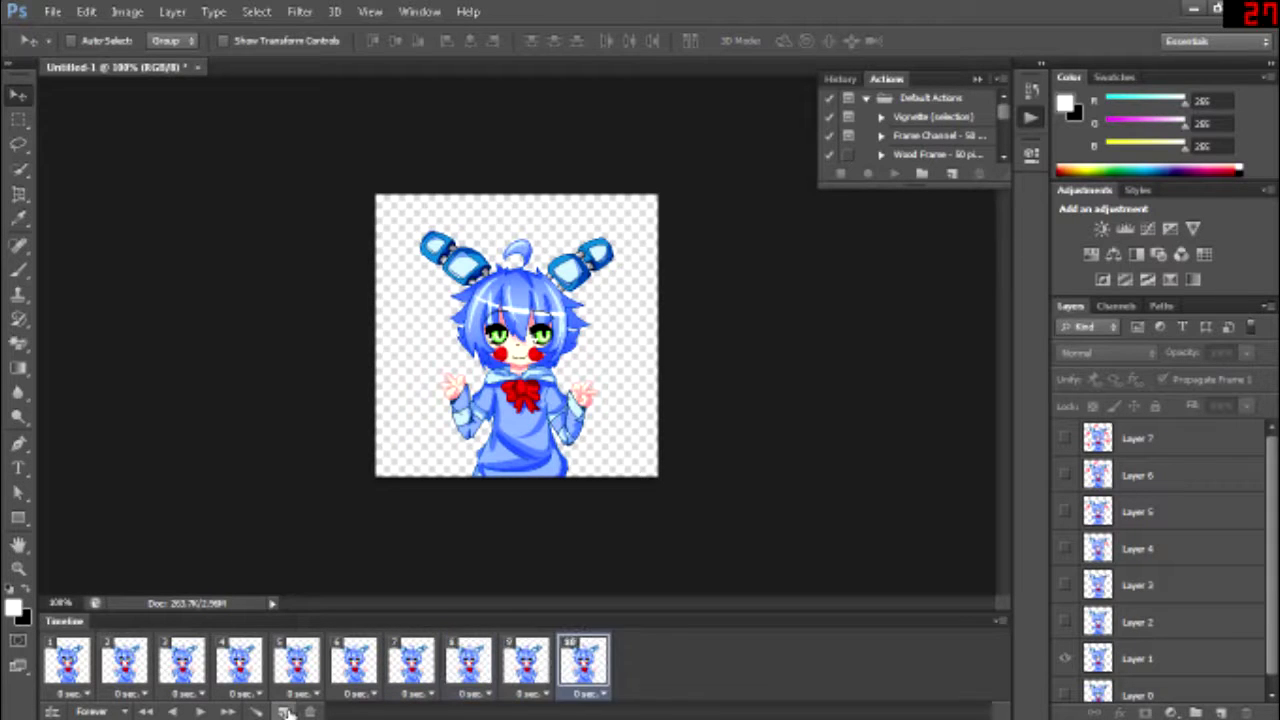
left_click(284, 711)
left_click(284, 711)
left_click(284, 711)
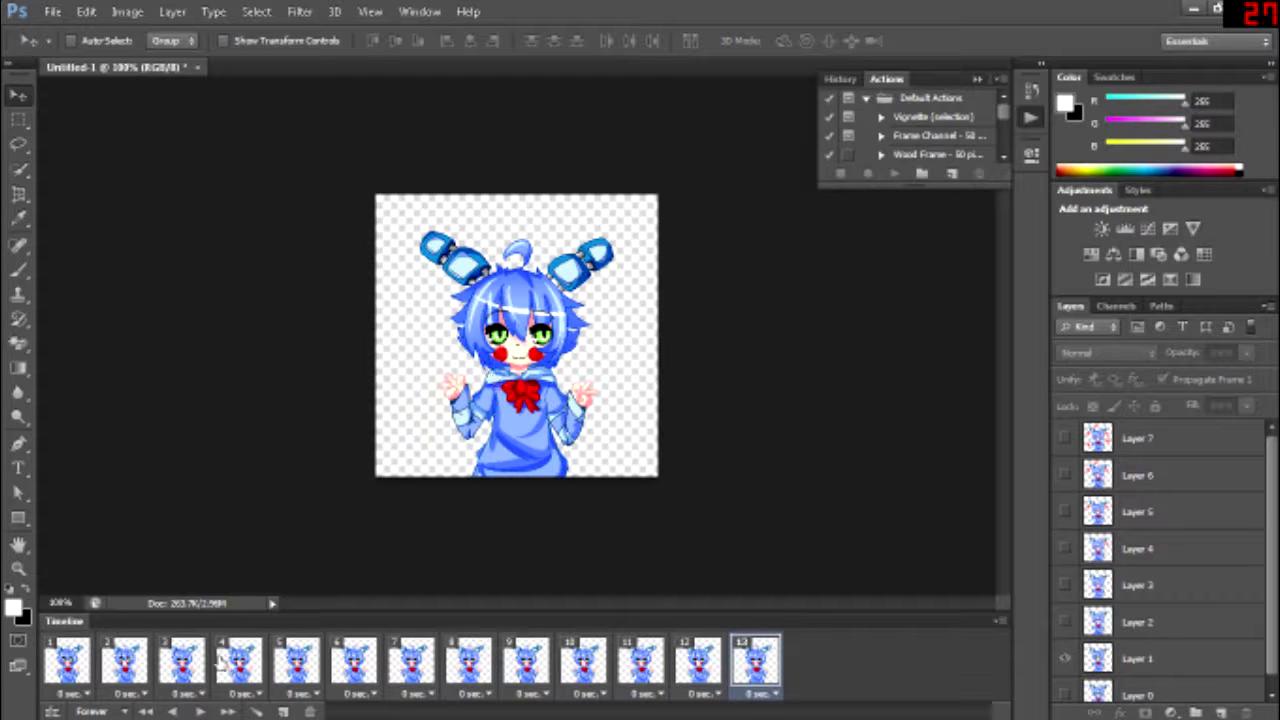
- Step through the first frames, and in frame 4 hide Layer 1 and show Layer 2 instead
left_click(170, 665)
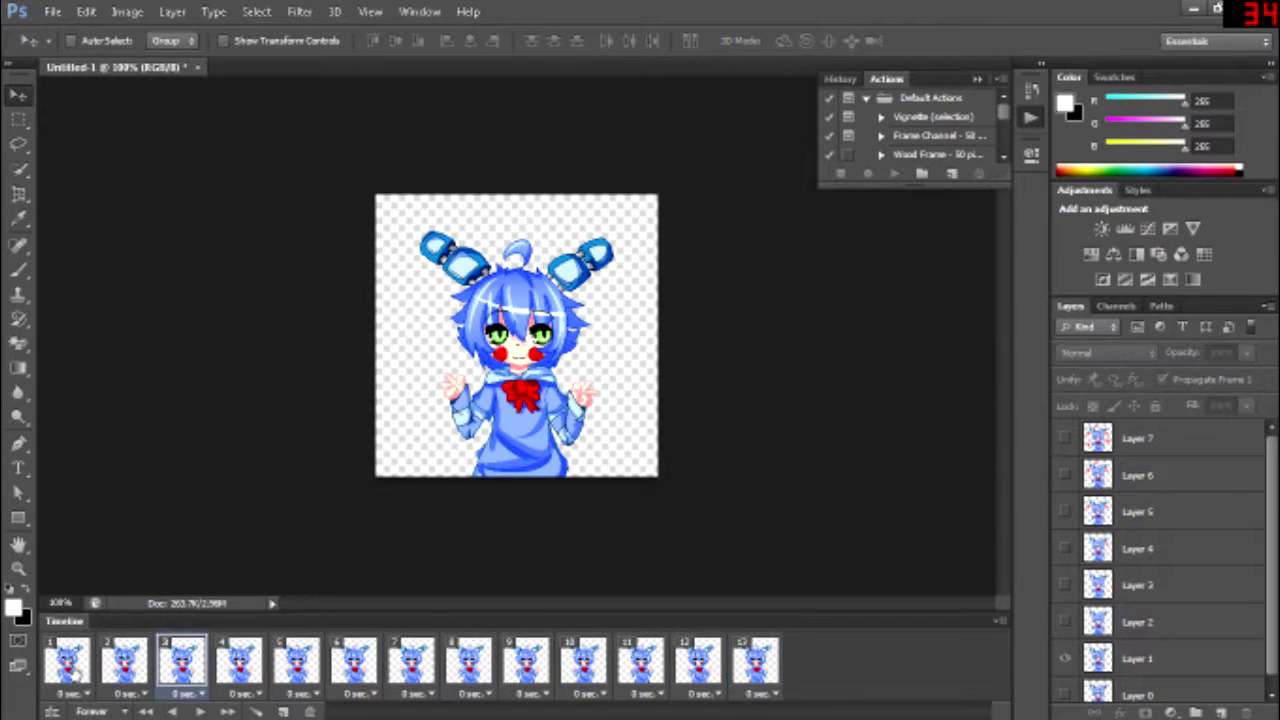
left_click(72, 668)
left_click(140, 670)
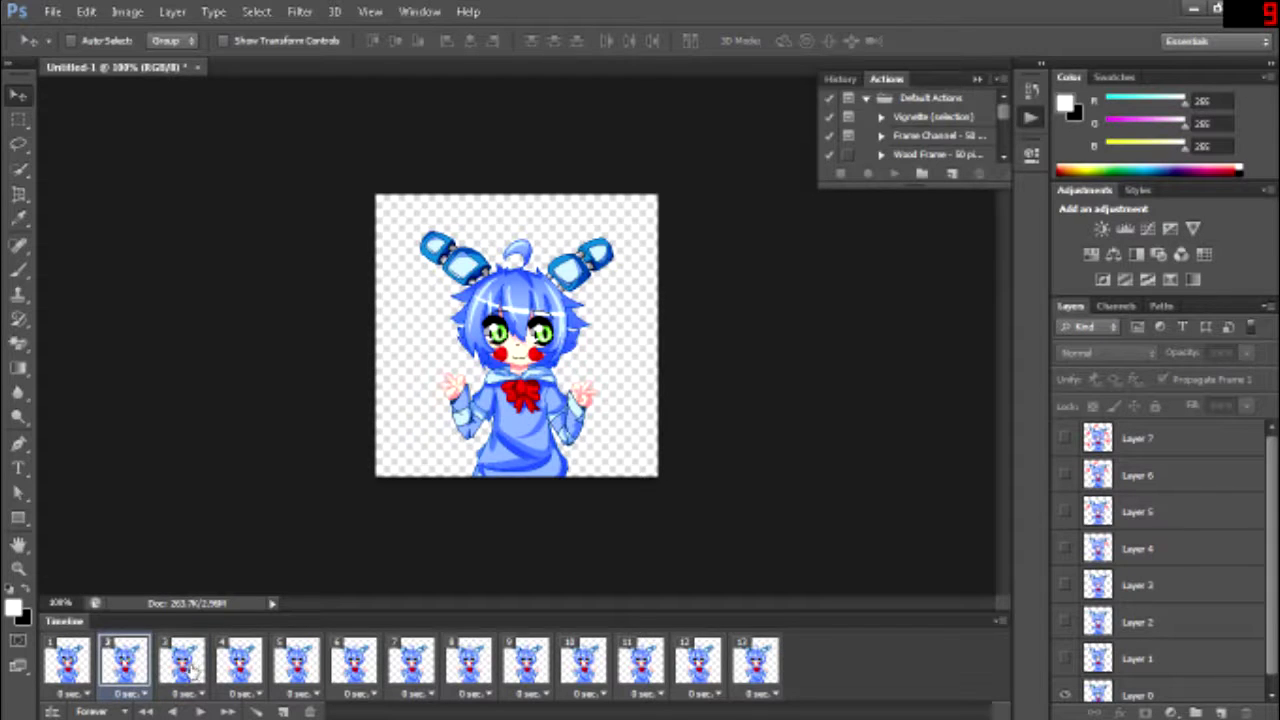
left_click(190, 668)
left_click(242, 662)
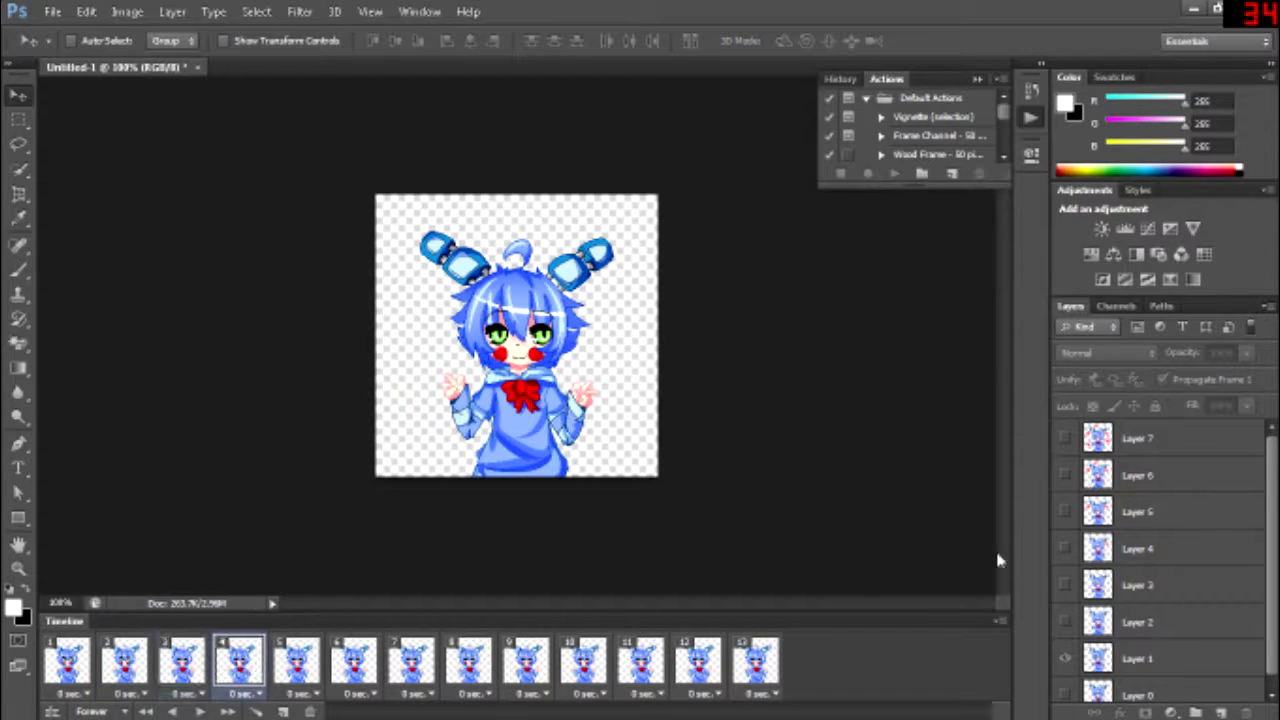
left_click(1066, 660)
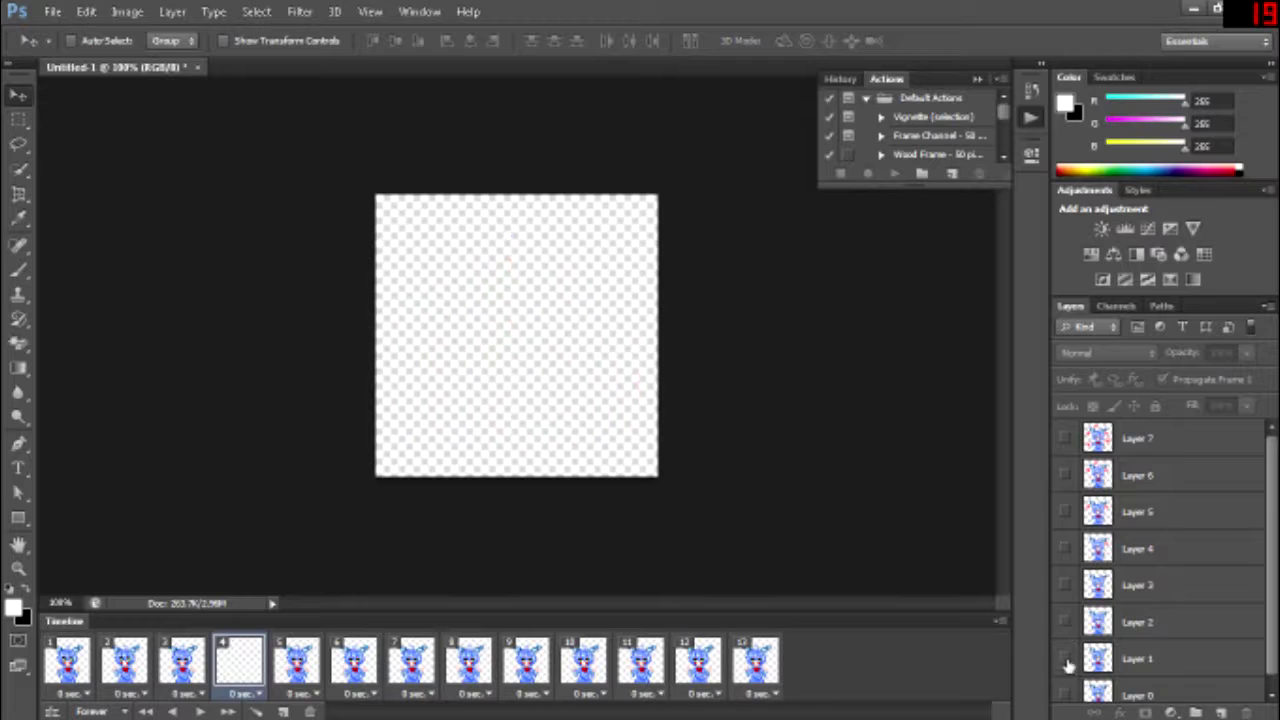
scroll(1076, 674, "down", 1)
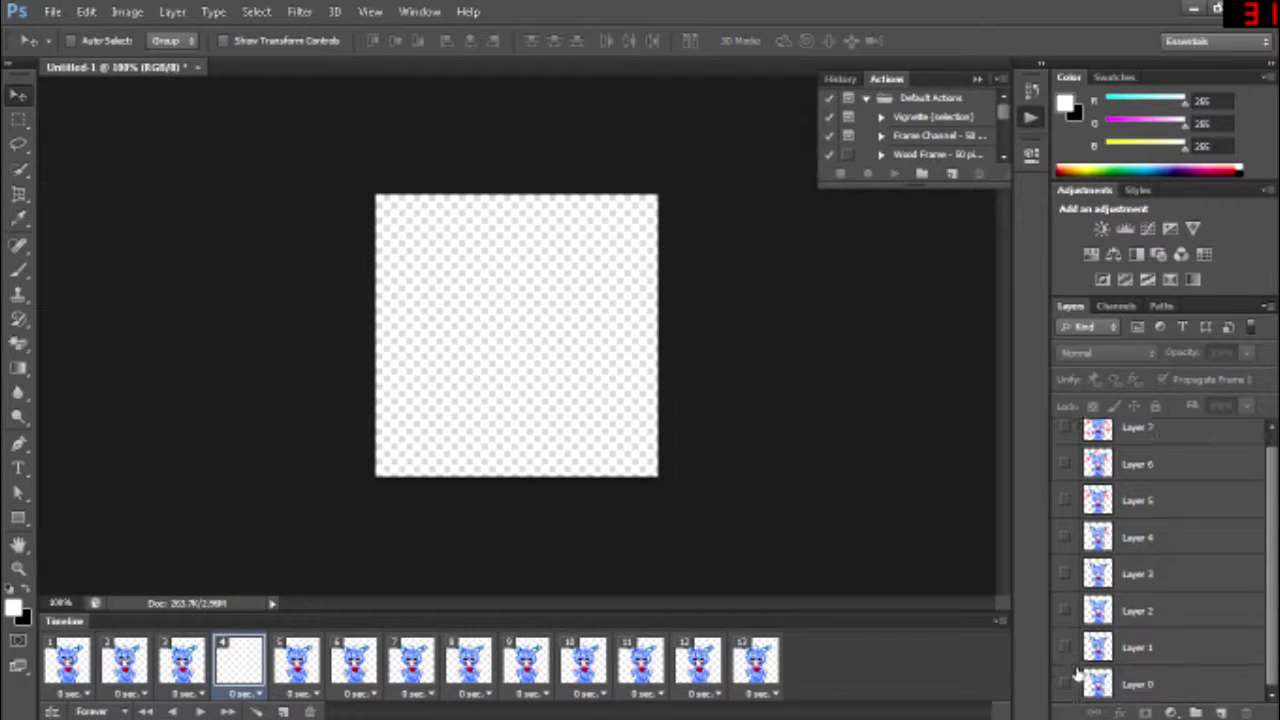
left_click(1066, 611)
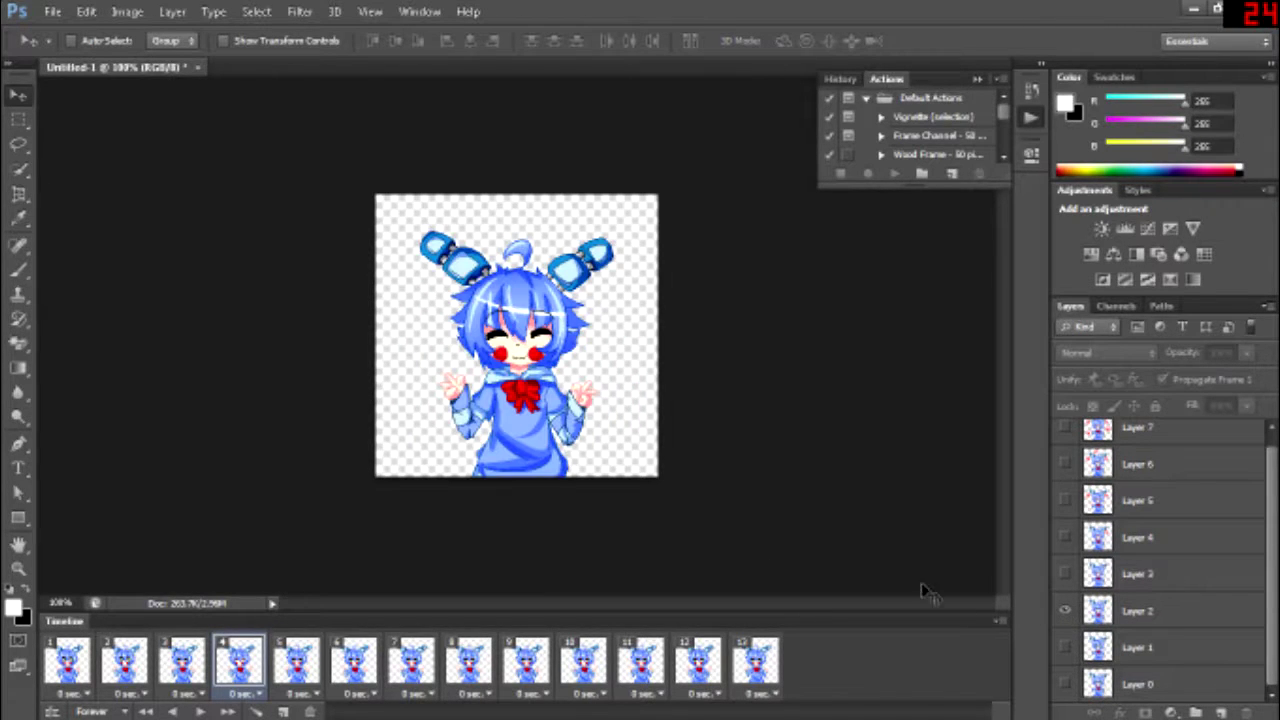
- Replace the visible Layer 1 with Layer 3 in frame 5 and with Layer 4 in frame 6
left_click(282, 664)
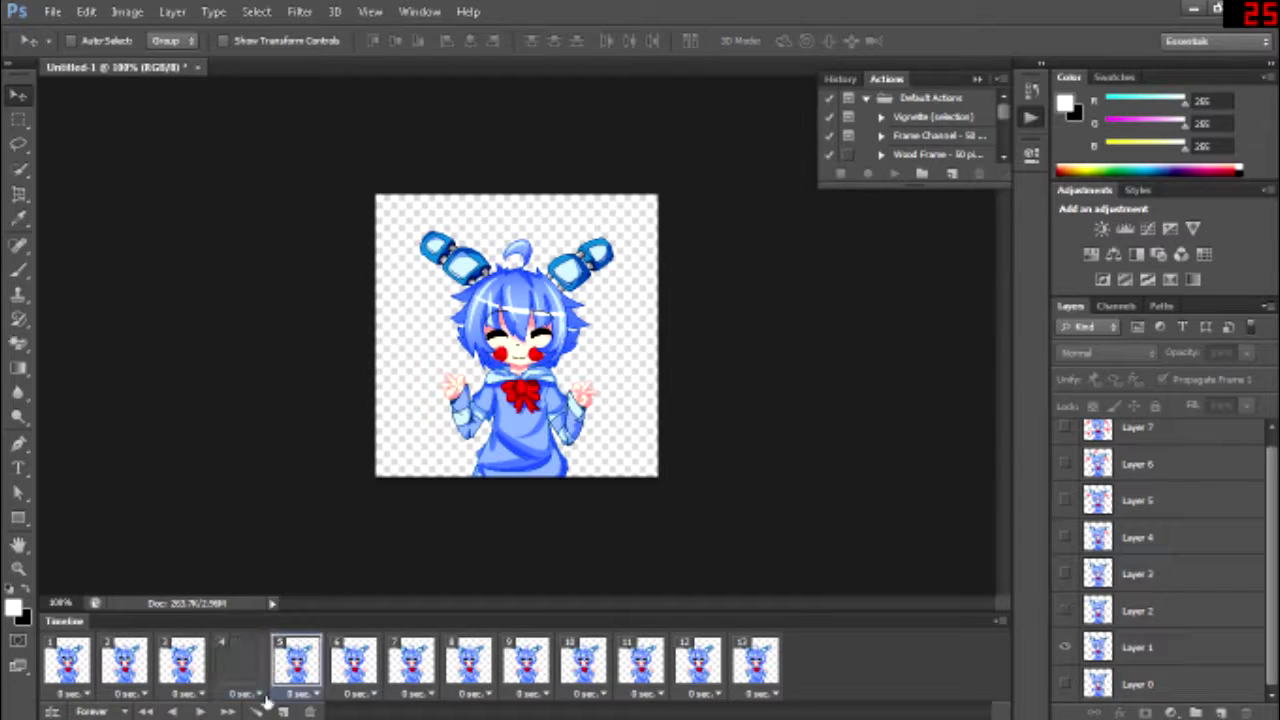
left_click(1066, 647)
left_click(1066, 573)
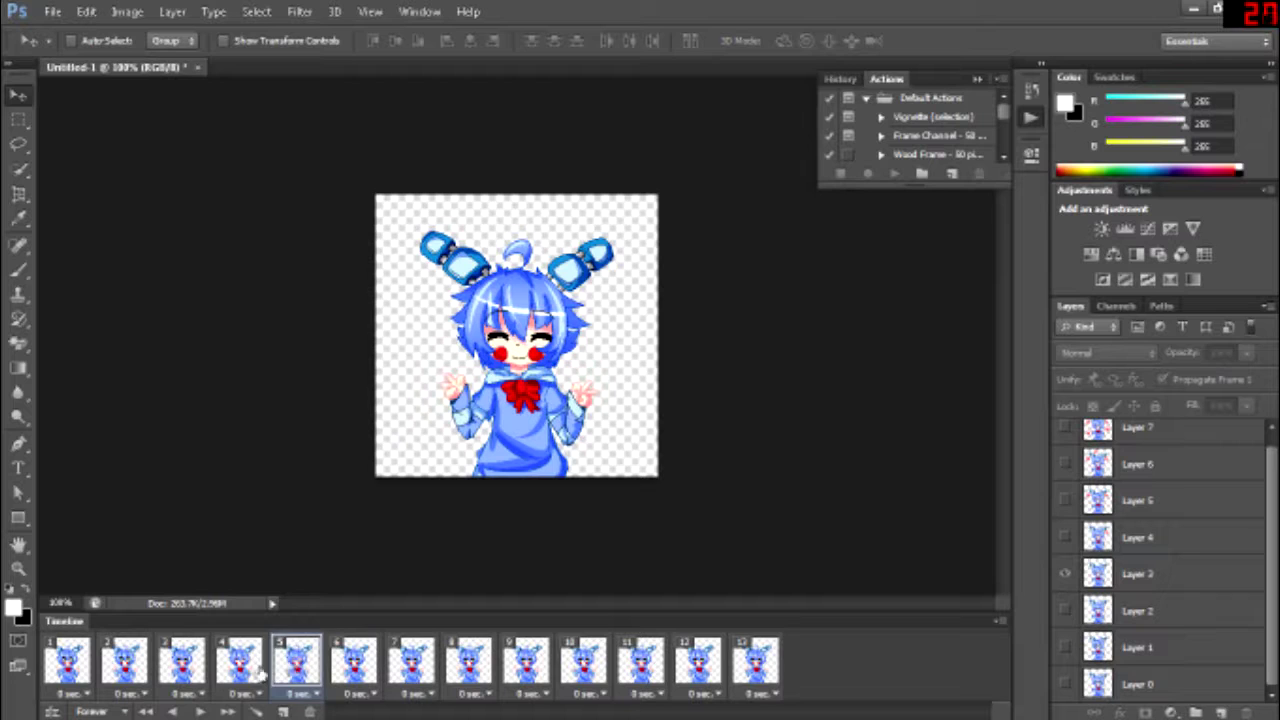
left_click(355, 662)
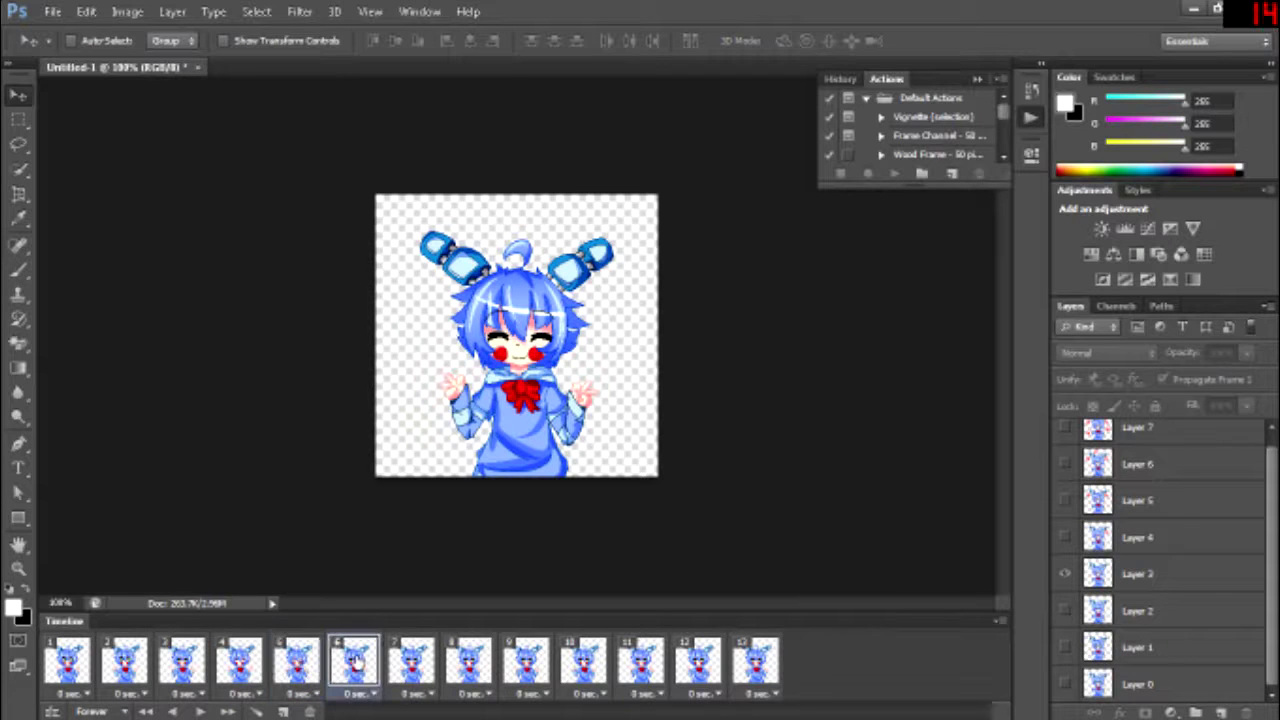
left_click(1065, 650)
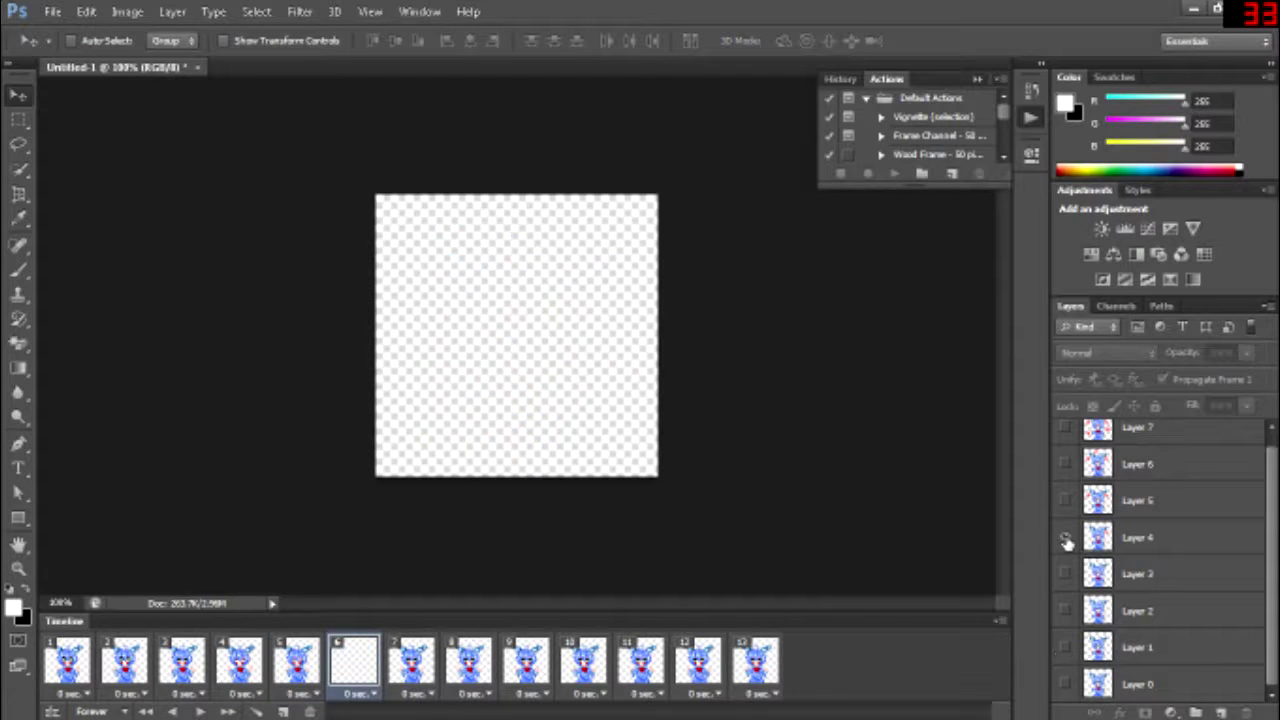
left_click(1065, 538)
- Replace the visible Layer 1 with Layer 5 in frame 7 and with Layer 6 in frame 8
left_click(419, 674)
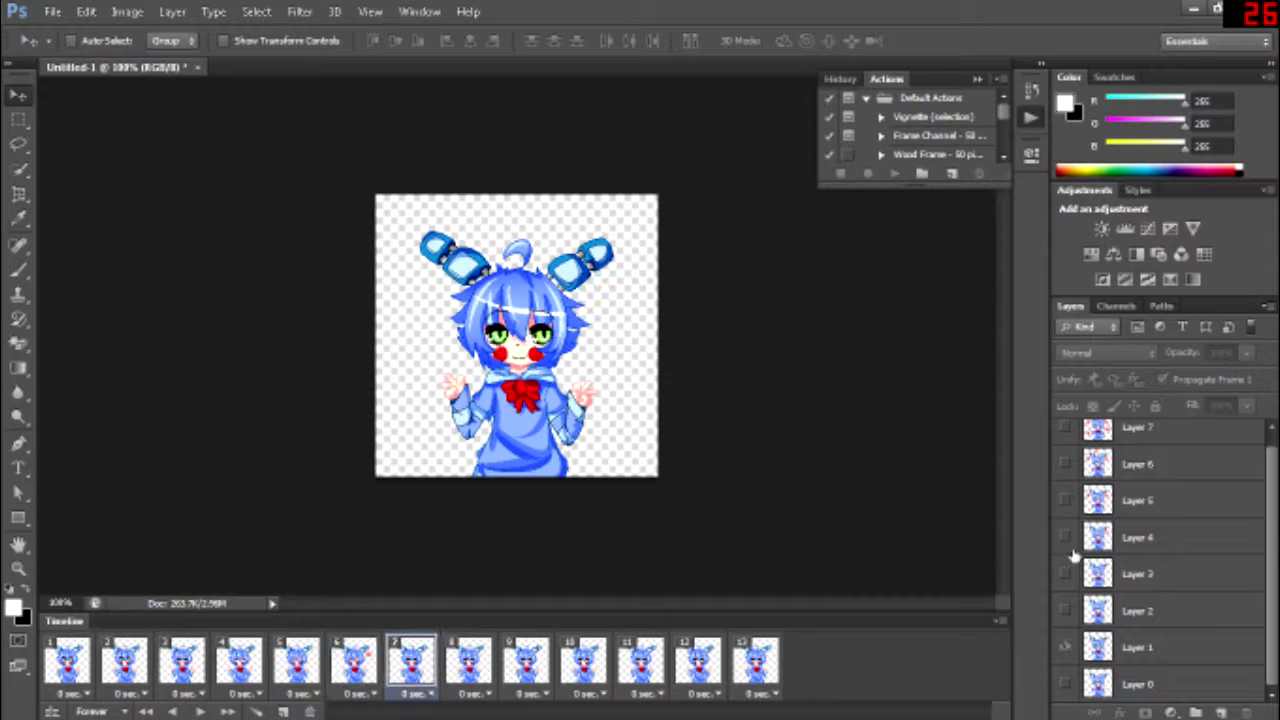
left_click(1064, 648)
left_click(1065, 500)
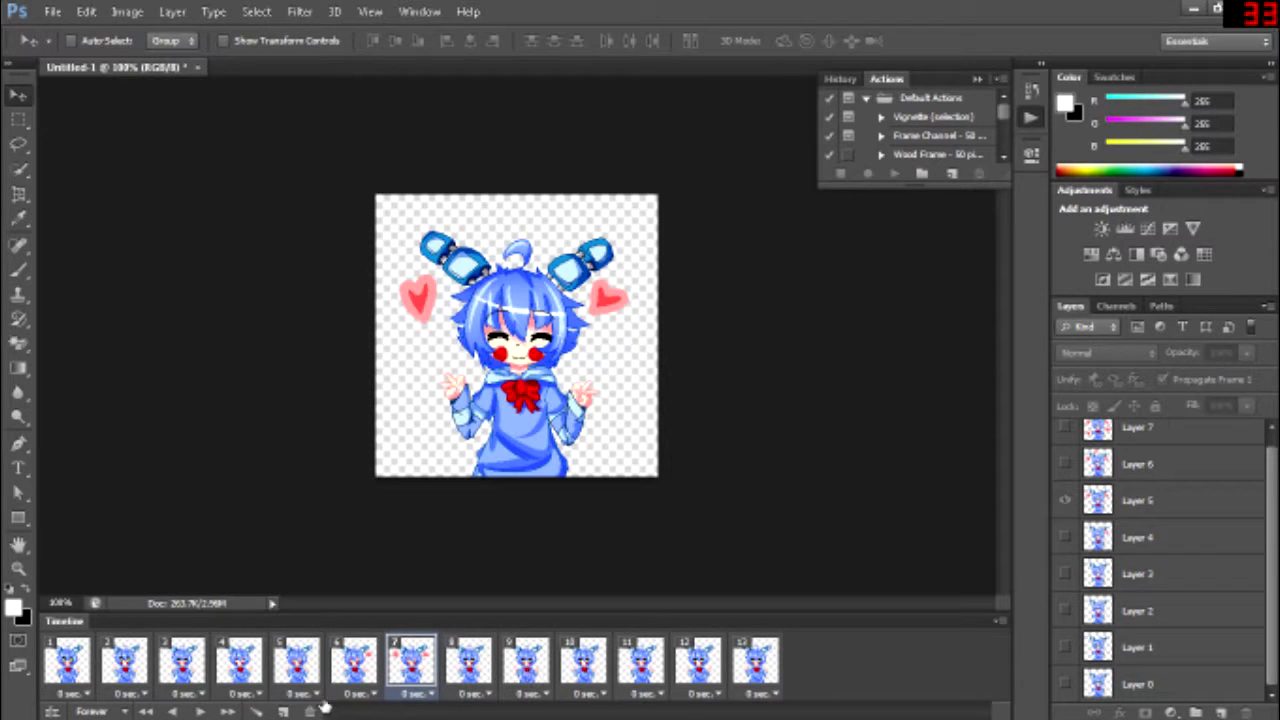
left_click(458, 668)
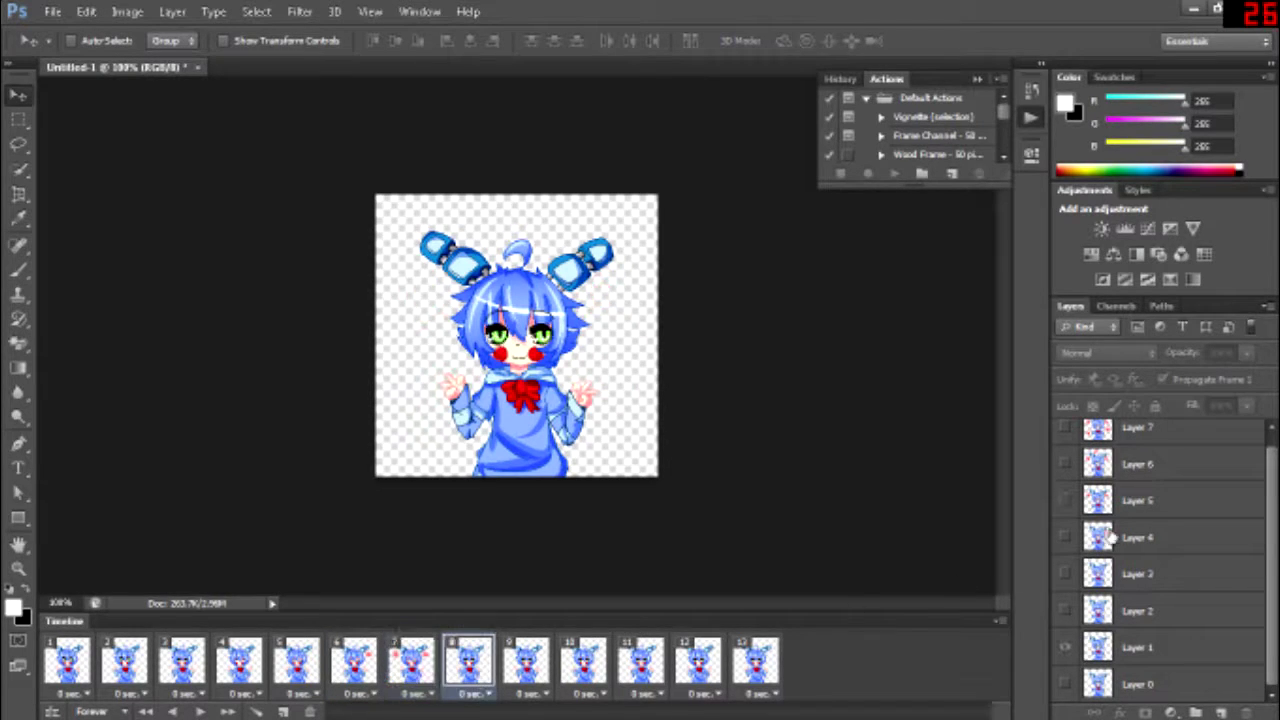
left_click(1065, 648)
left_click(1065, 464)
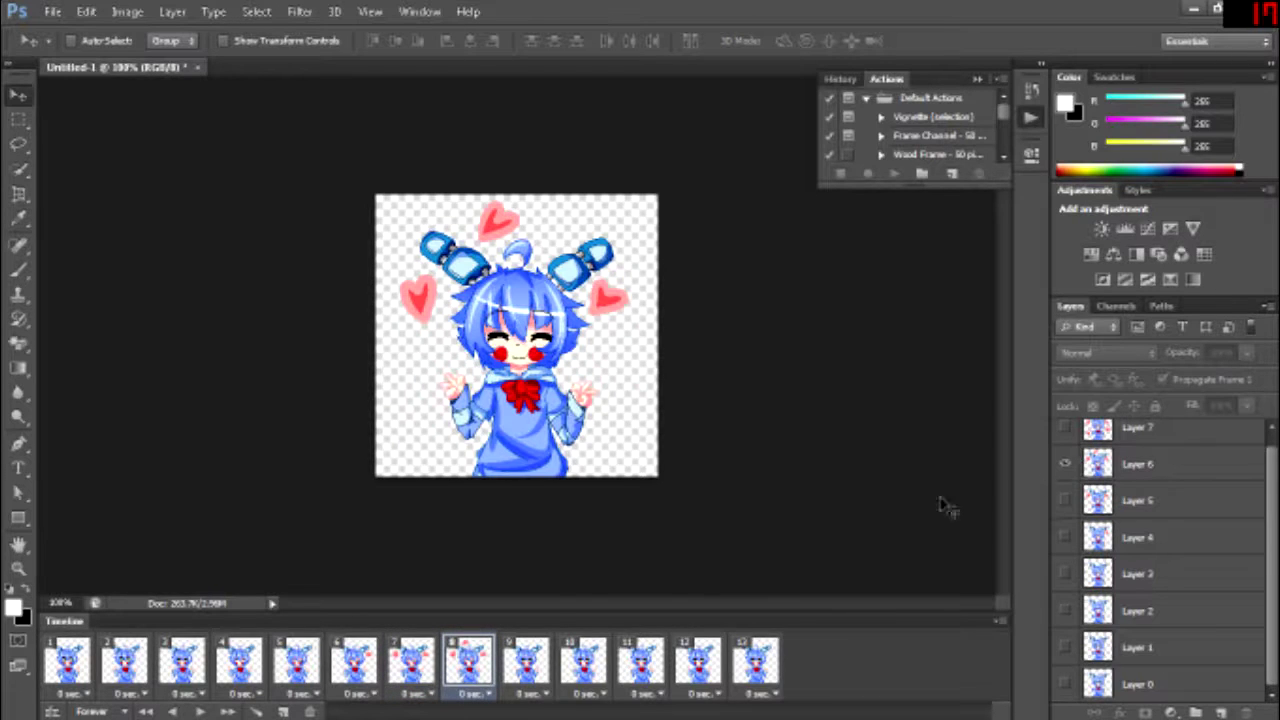
- Replace the visible Layer 1 with Layer 7 in frame 9 and with Layer 3 in frame 10
left_click(527, 660)
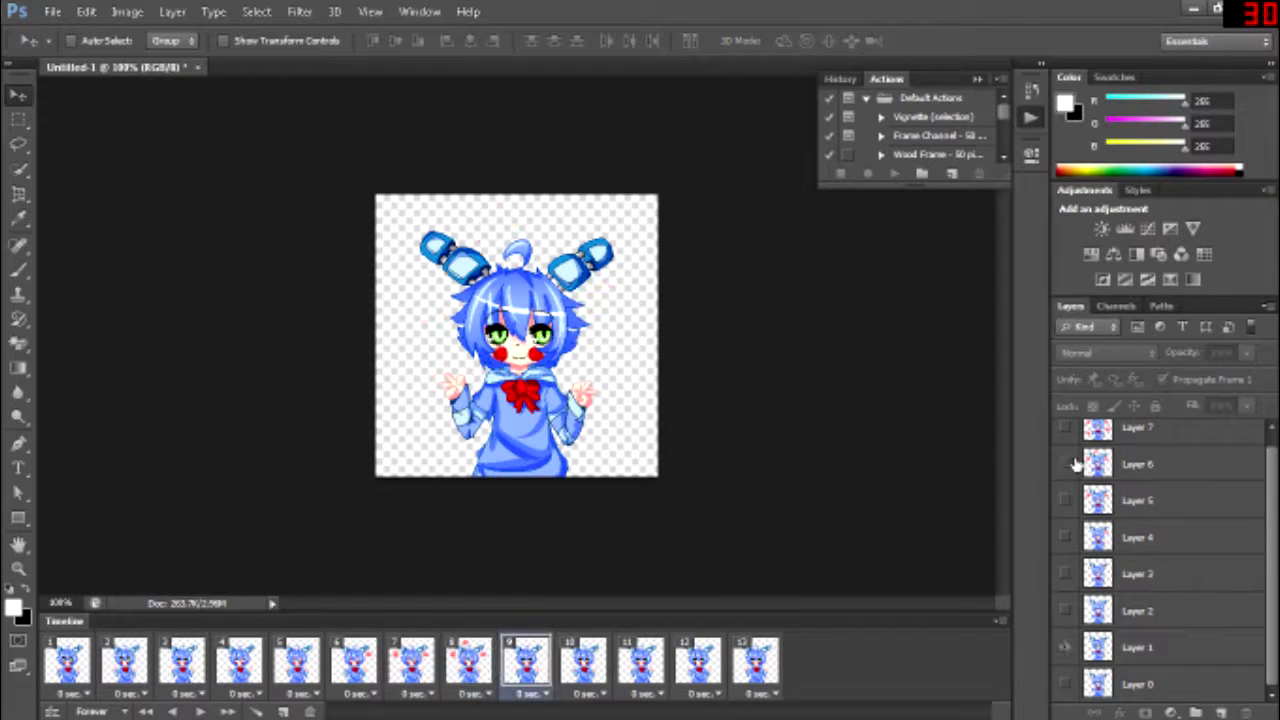
left_click(1065, 648)
left_click(1066, 428)
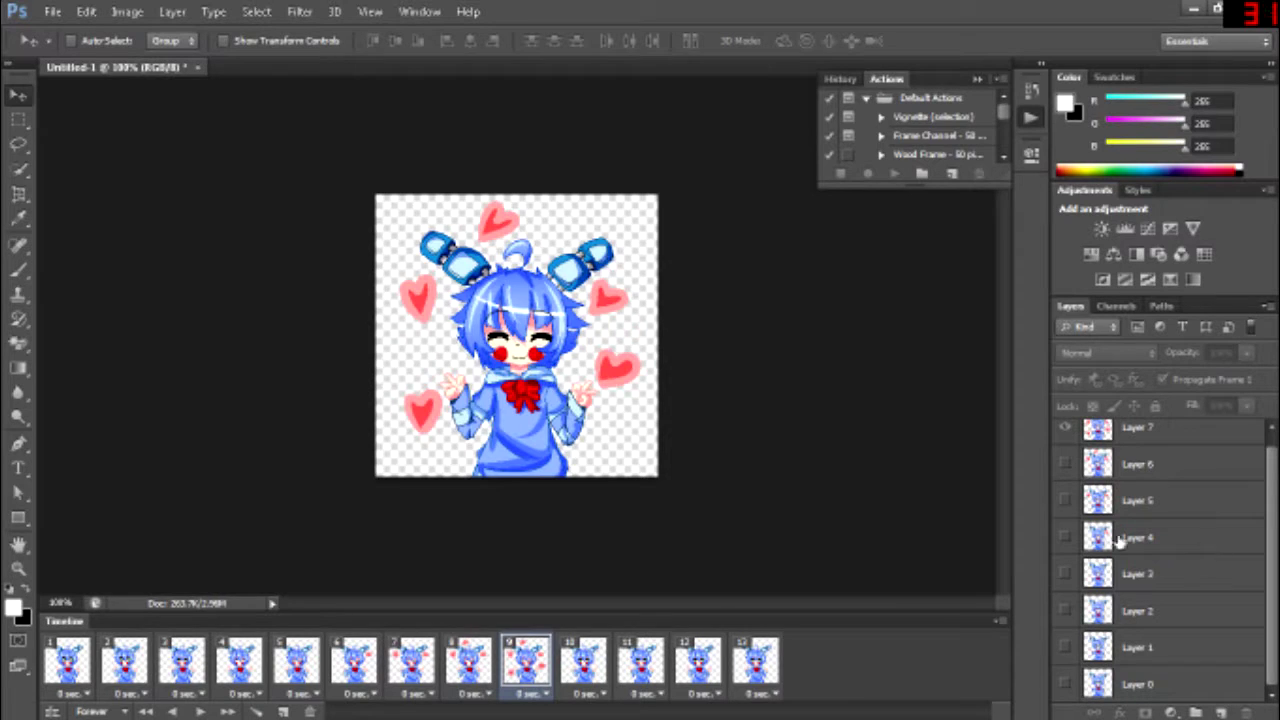
left_click(588, 668)
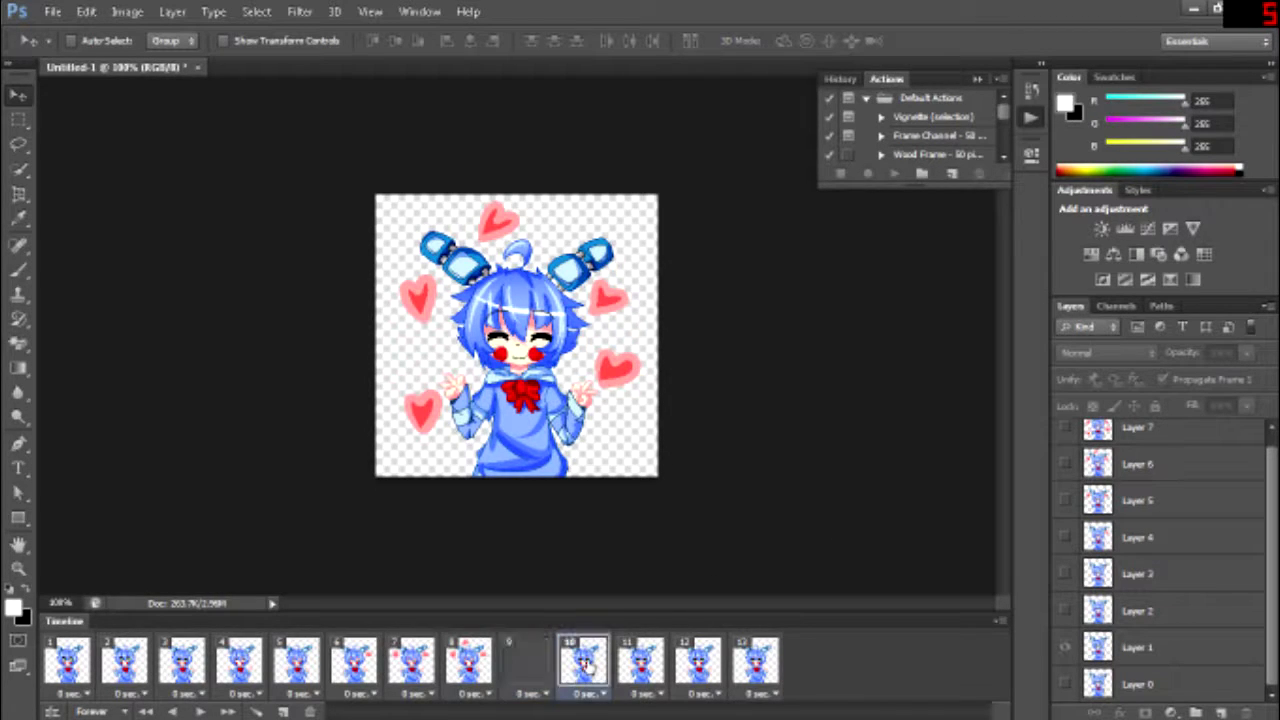
left_click(1066, 647)
left_click(1064, 537)
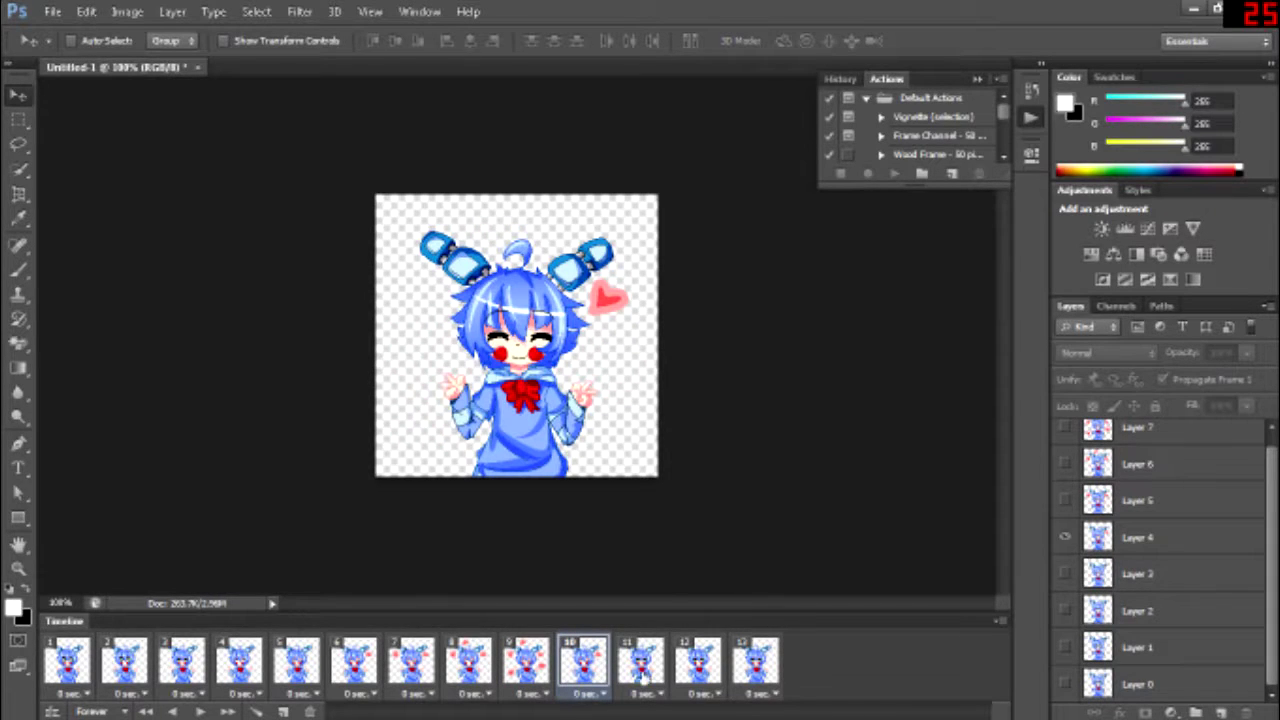
left_click(1064, 537)
left_click(1064, 573)
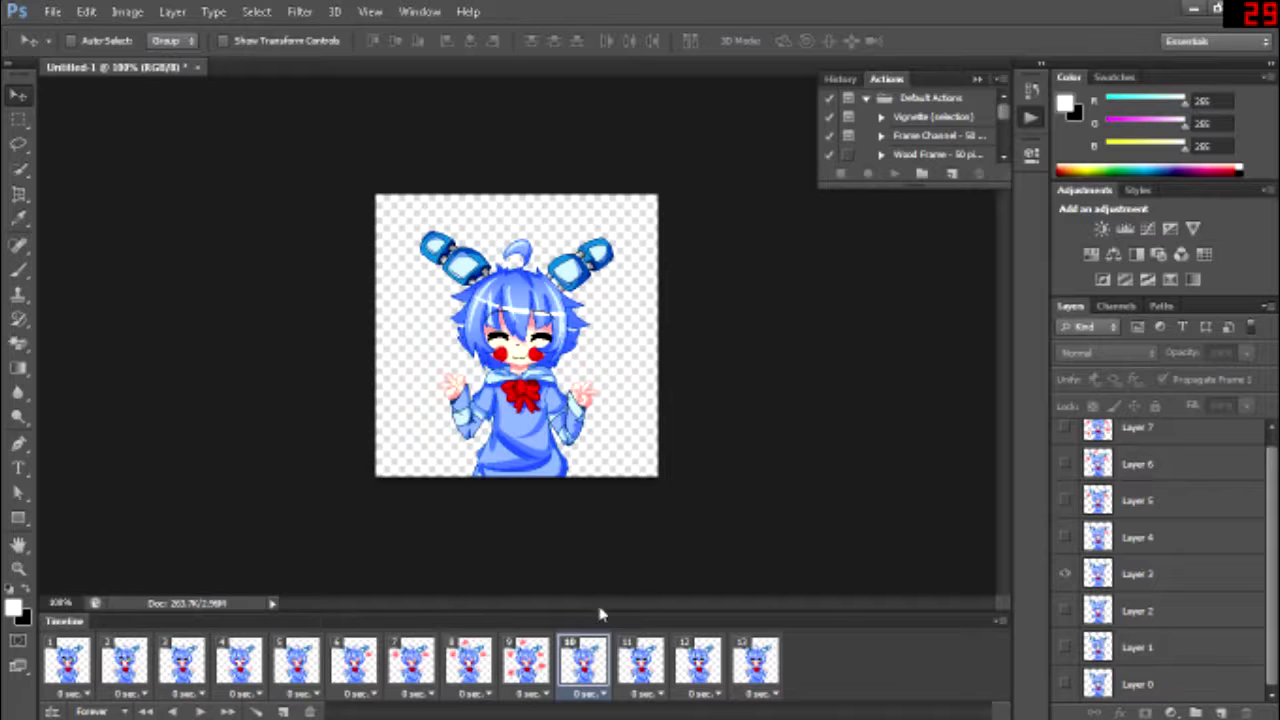
- In frame 11, hide Layer 1 and show Layer 2, and check frame 12
left_click(648, 676)
left_click(1064, 647)
left_click(1064, 610)
left_click(693, 662)
- In frame 13, show Layer 0 instead of Layer 1, and duplicate the frame as frame 14
left_click(756, 662)
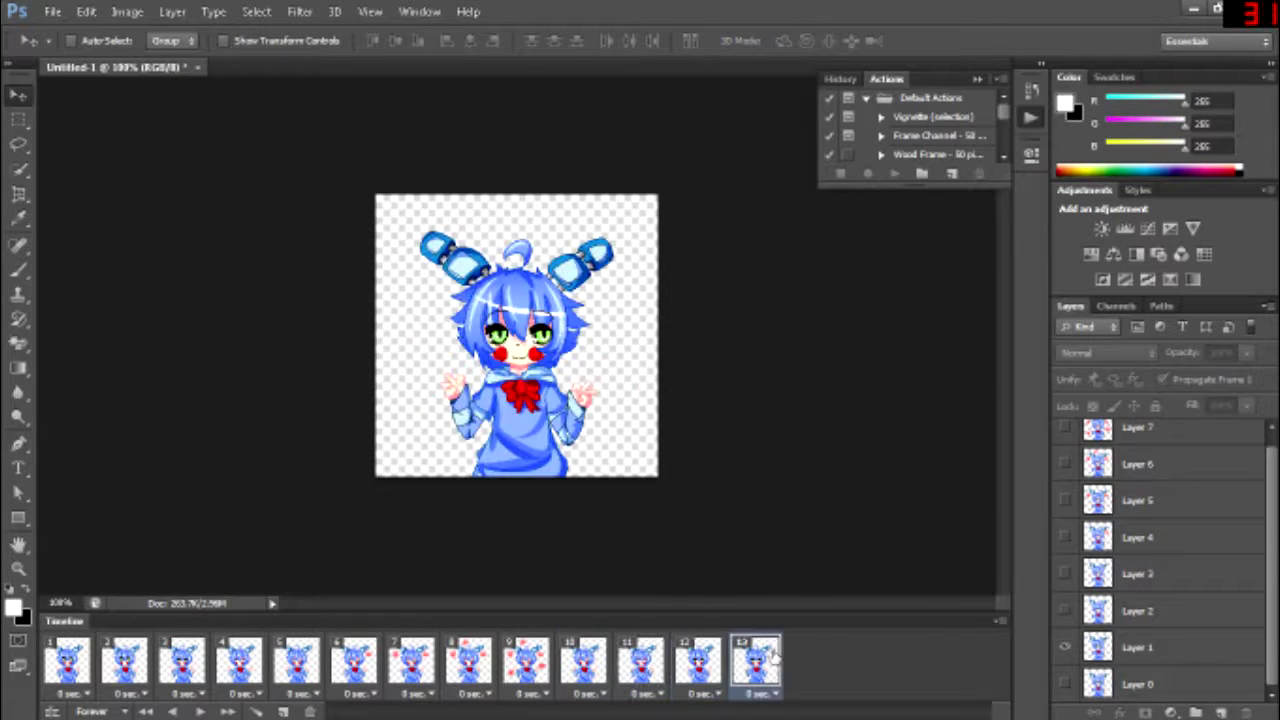
left_click(1064, 684)
left_click(1064, 647)
left_click(283, 711)
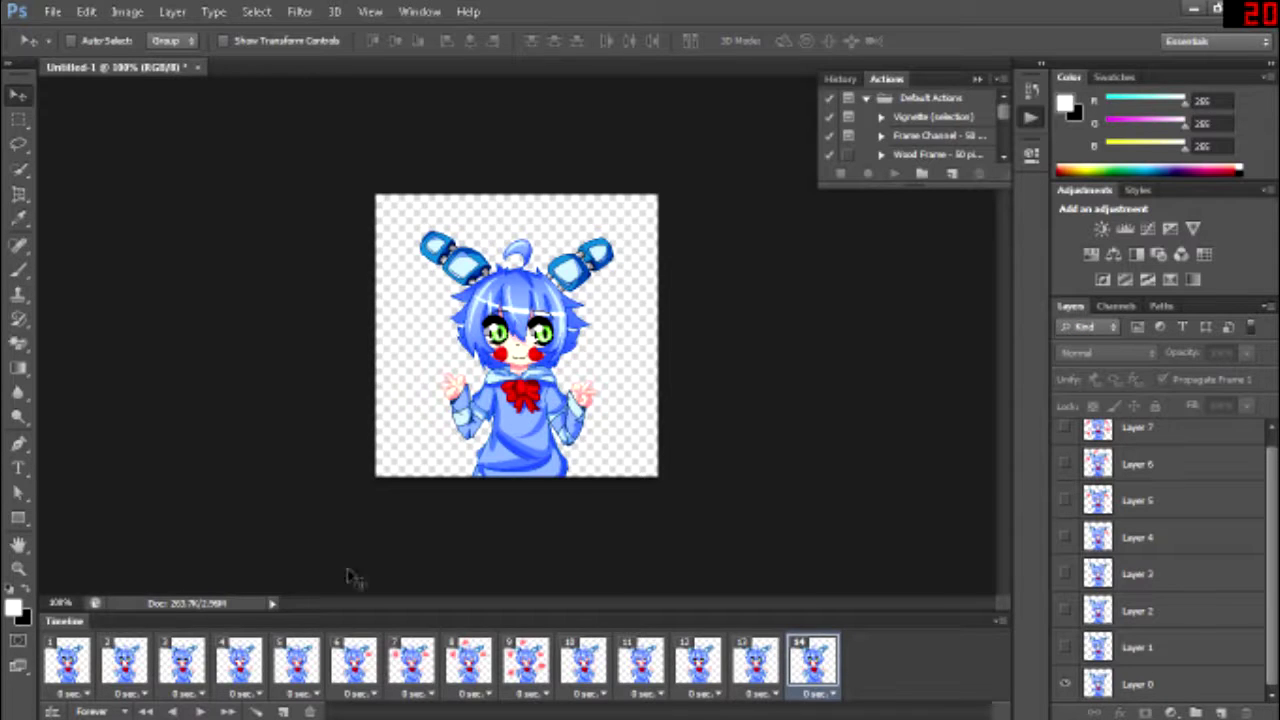
- Play the full 14-frame animation and stop it
left_click(210, 710)
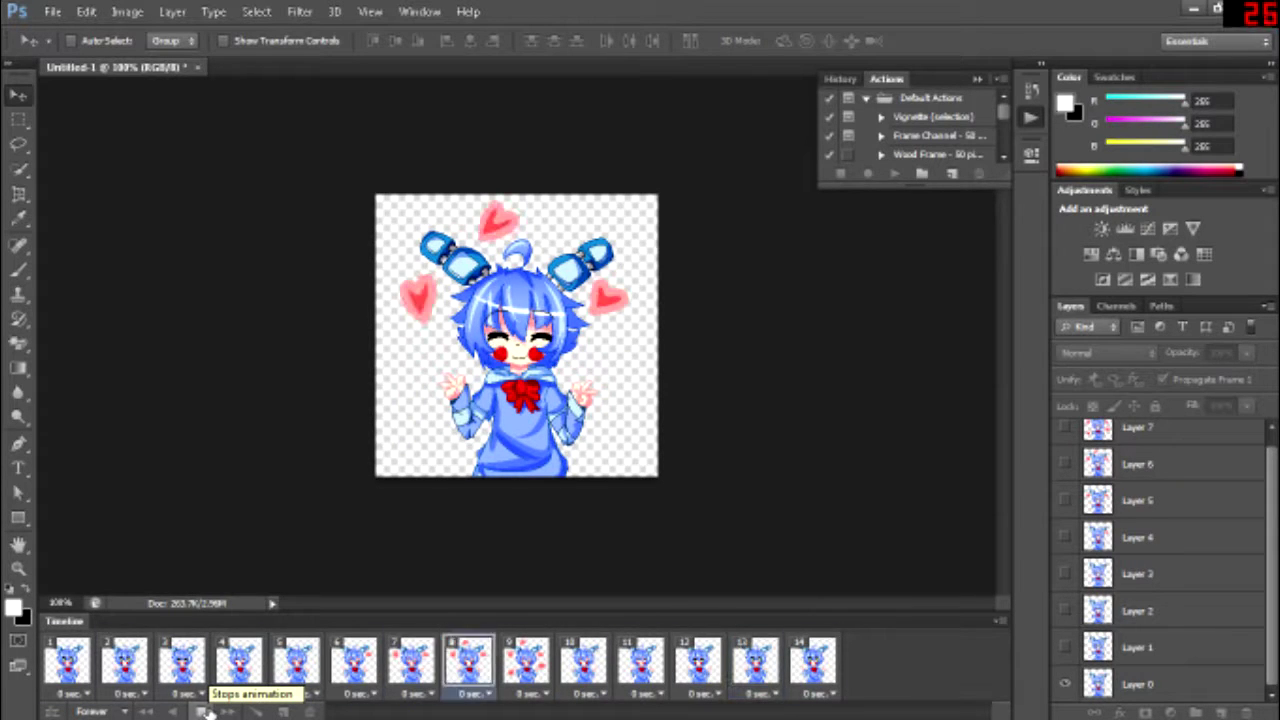
left_click(201, 710)
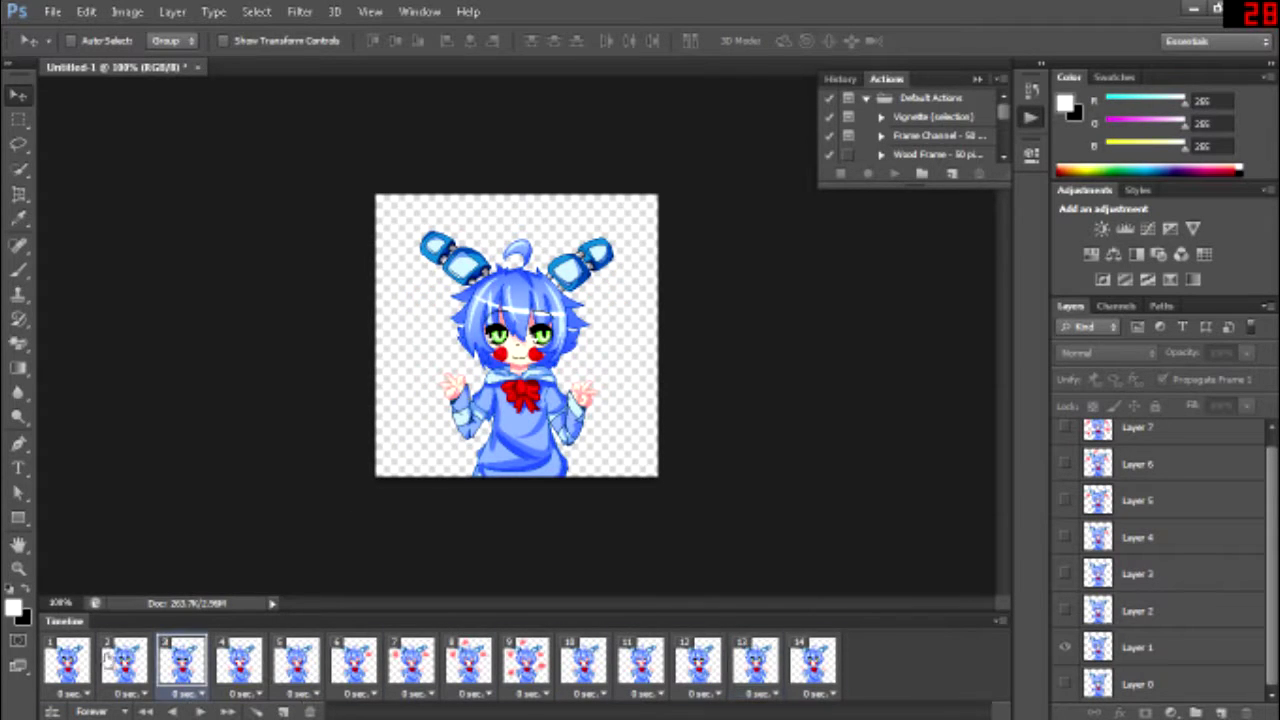
left_click(167, 652)
- Look over the delay options for frame 1 without choosing one, and select frame 2
left_click(76, 695)
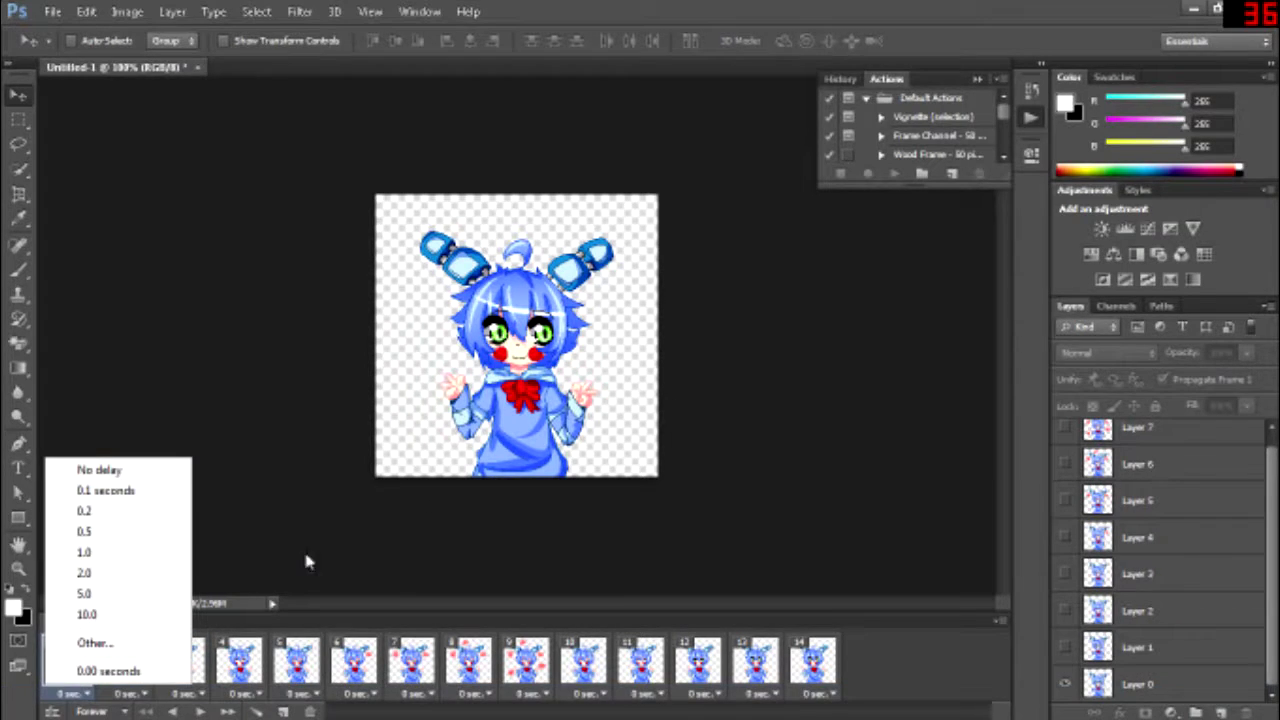
left_click(266, 470)
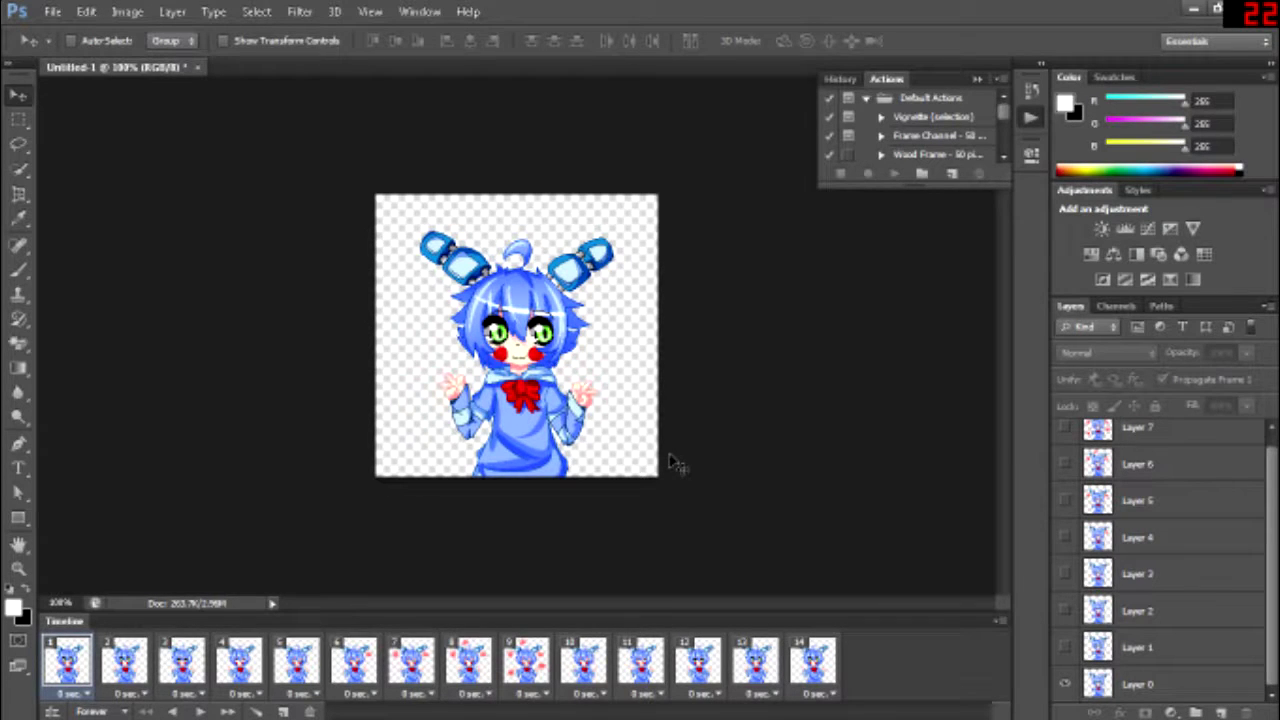
left_click(140, 677)
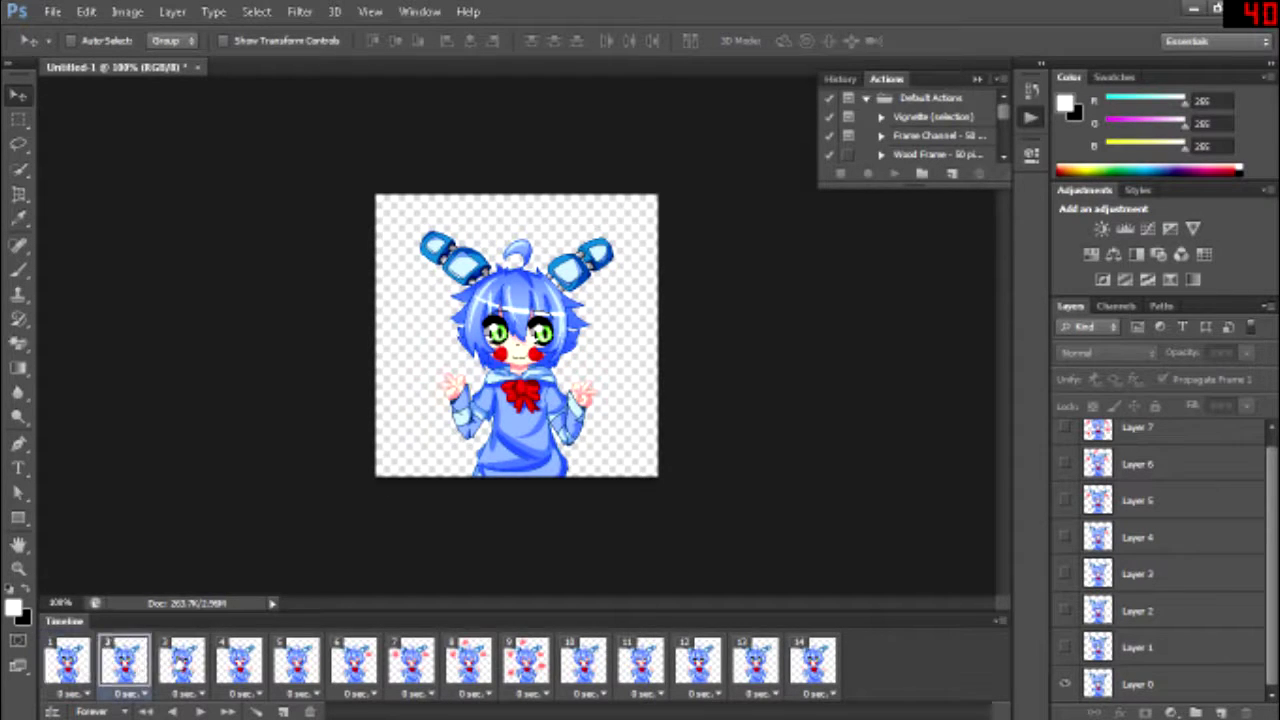
- Check frames 2 to 5 in the timeline, return to frame 1, and play the animation
left_click(187, 672)
left_click(116, 664)
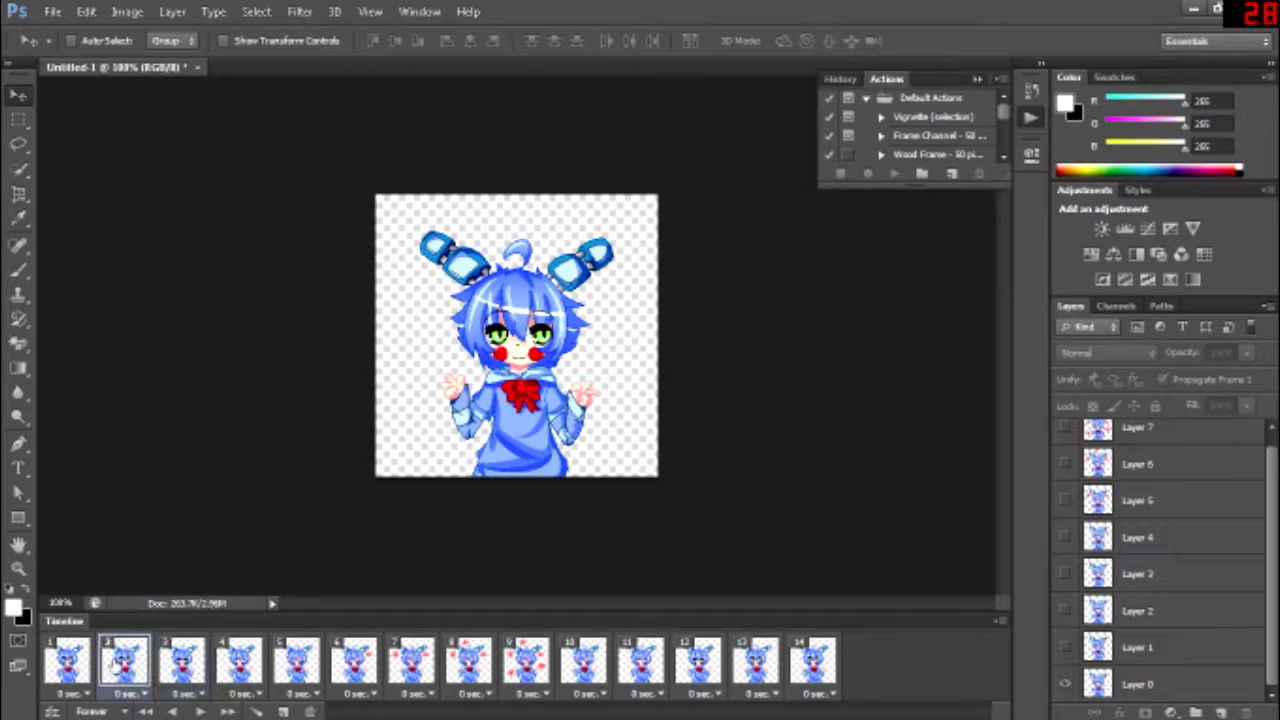
left_click(193, 668)
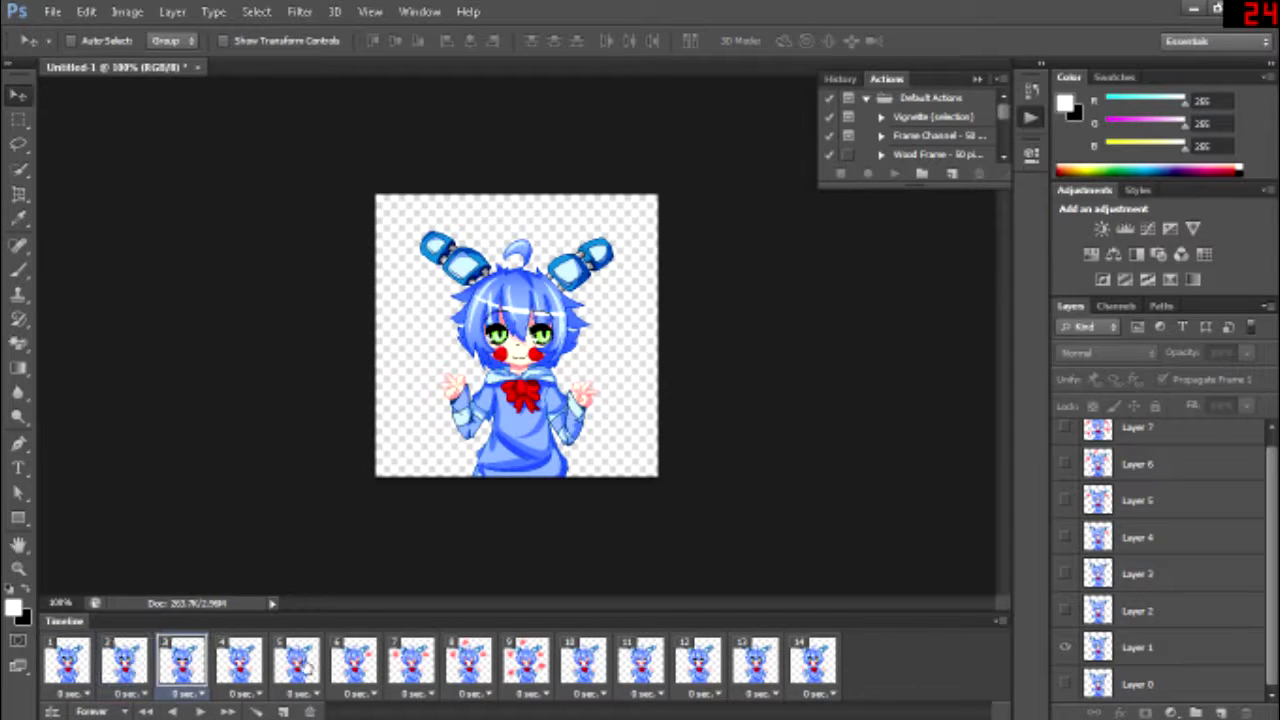
left_click(300, 665)
left_click(224, 651)
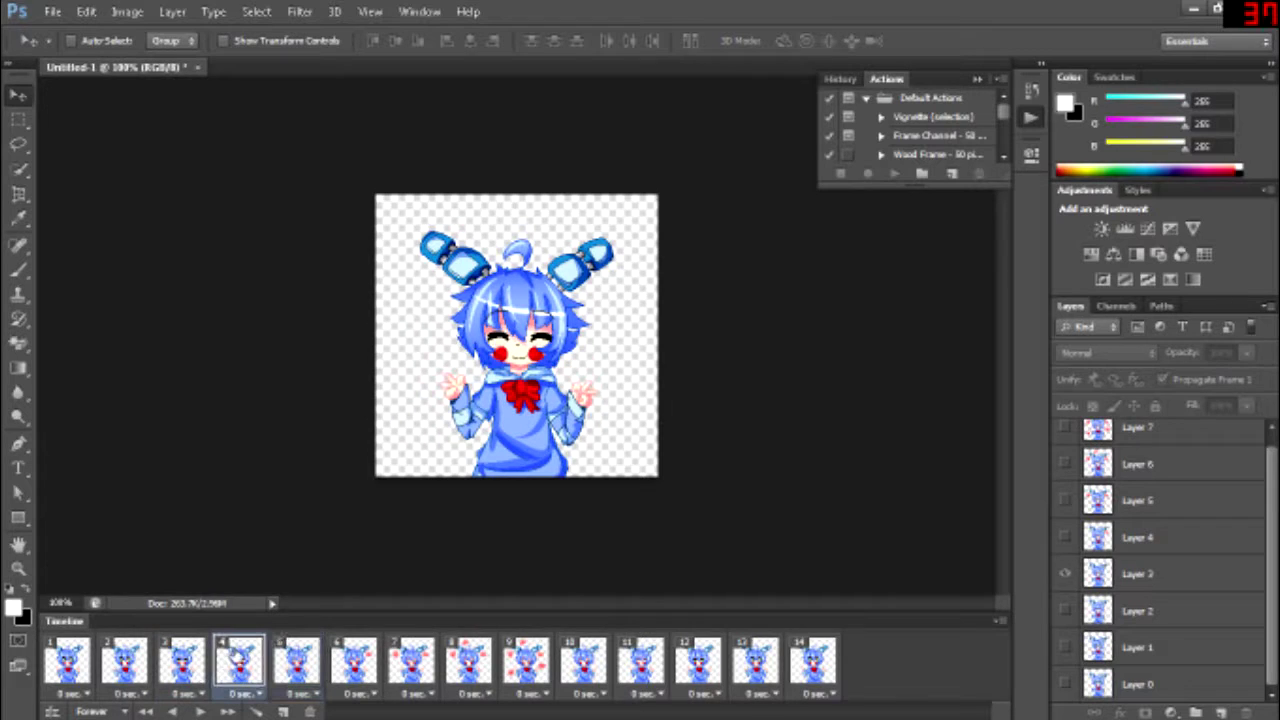
left_click(66, 660)
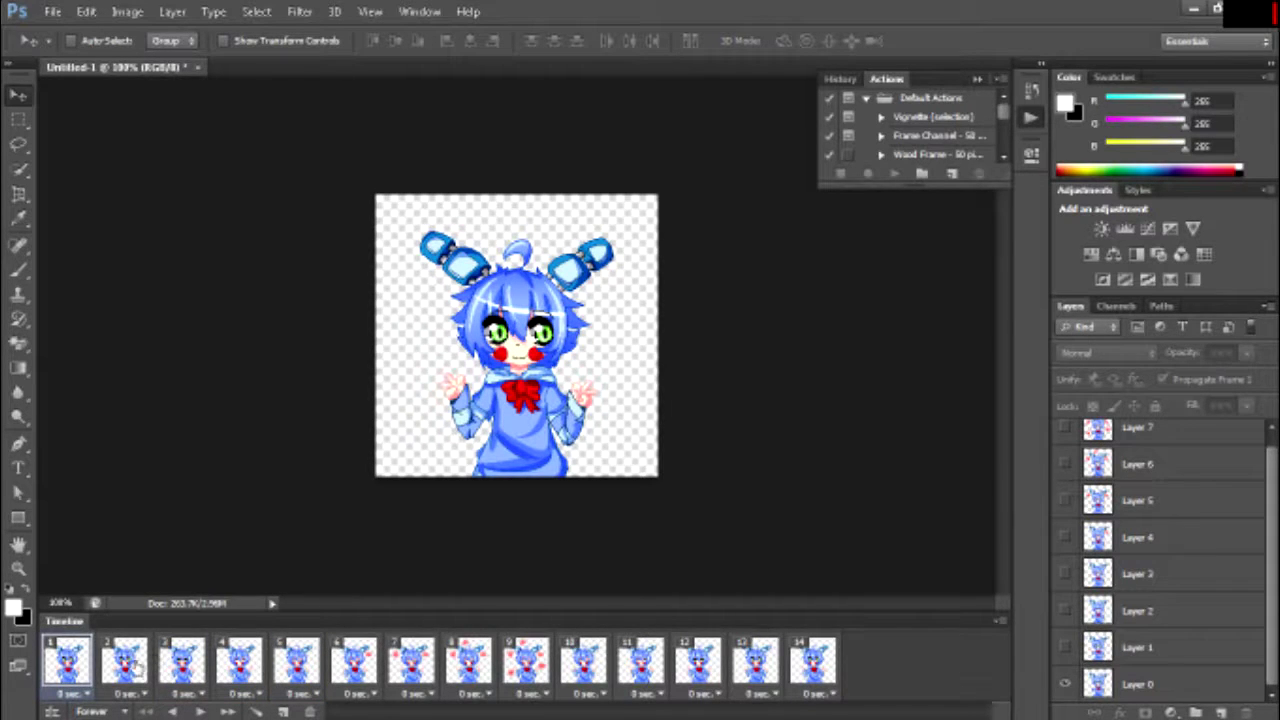
left_click(200, 711)
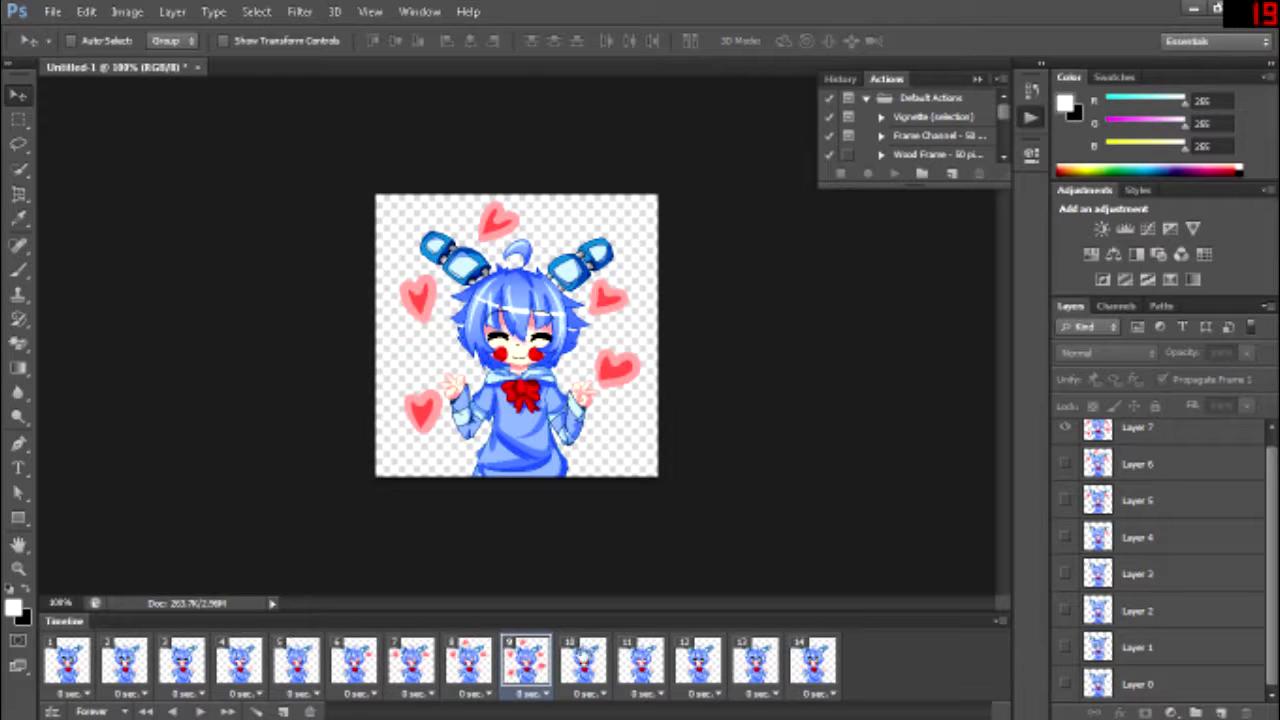
- Set the delay of each heart frame, 6 through 9, to 0.1 seconds
left_click(355, 671)
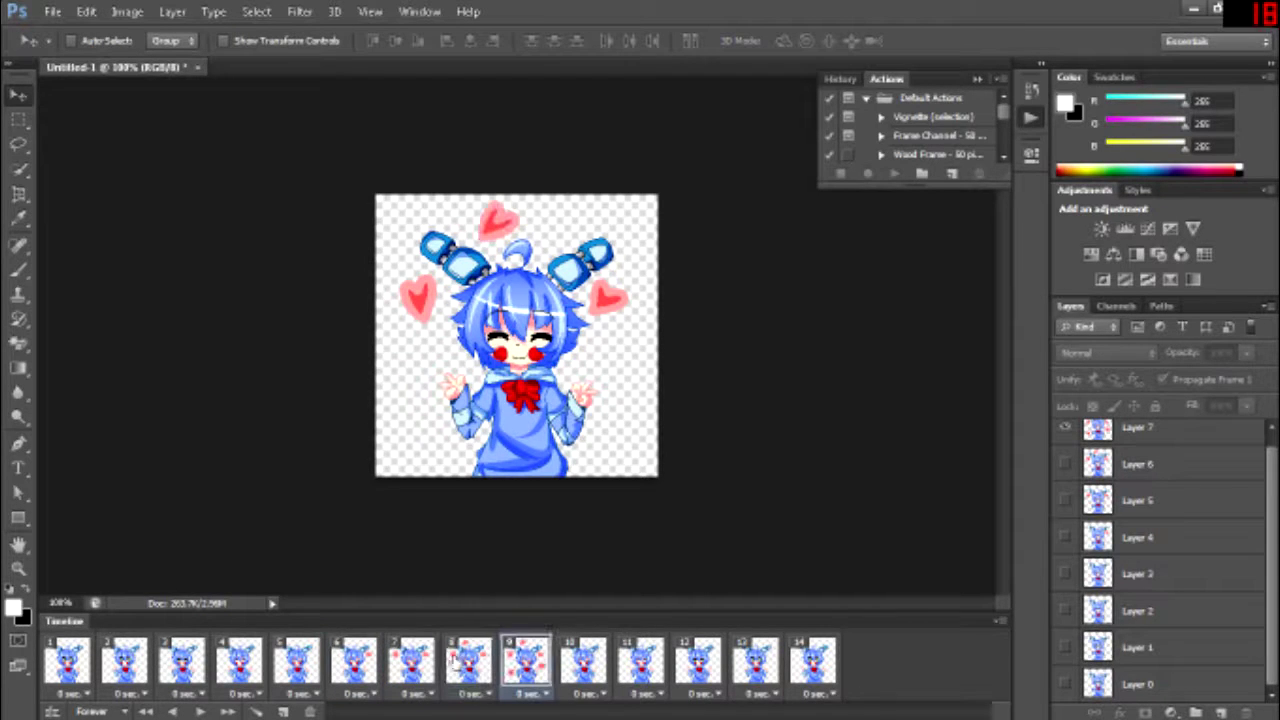
left_click(355, 665)
left_click(368, 693)
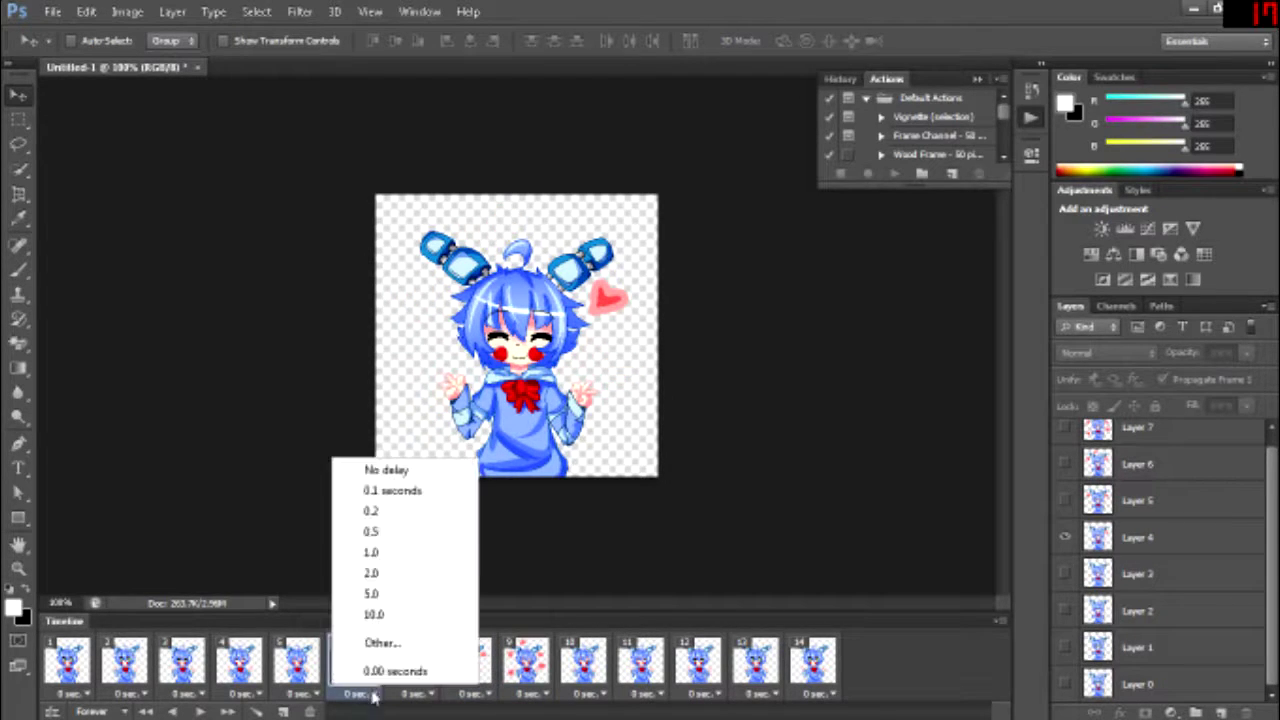
left_click(393, 491)
left_click(412, 662)
left_click(416, 693)
left_click(460, 491)
left_click(470, 665)
left_click(476, 693)
left_click(516, 490)
left_click(527, 663)
left_click(532, 693)
left_click(562, 490)
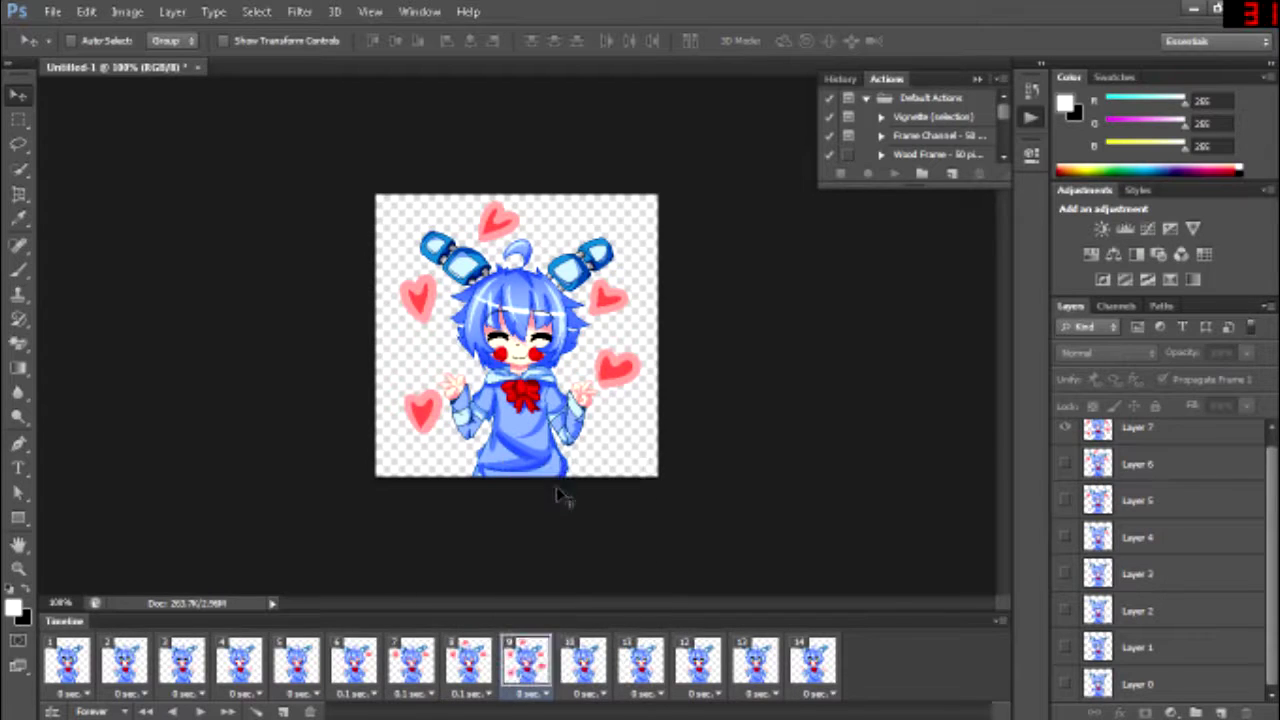
- Set the timeline to loop once, play the animation, and collapse the Actions panel
left_click(100, 711)
left_click(113, 620)
left_click(201, 711)
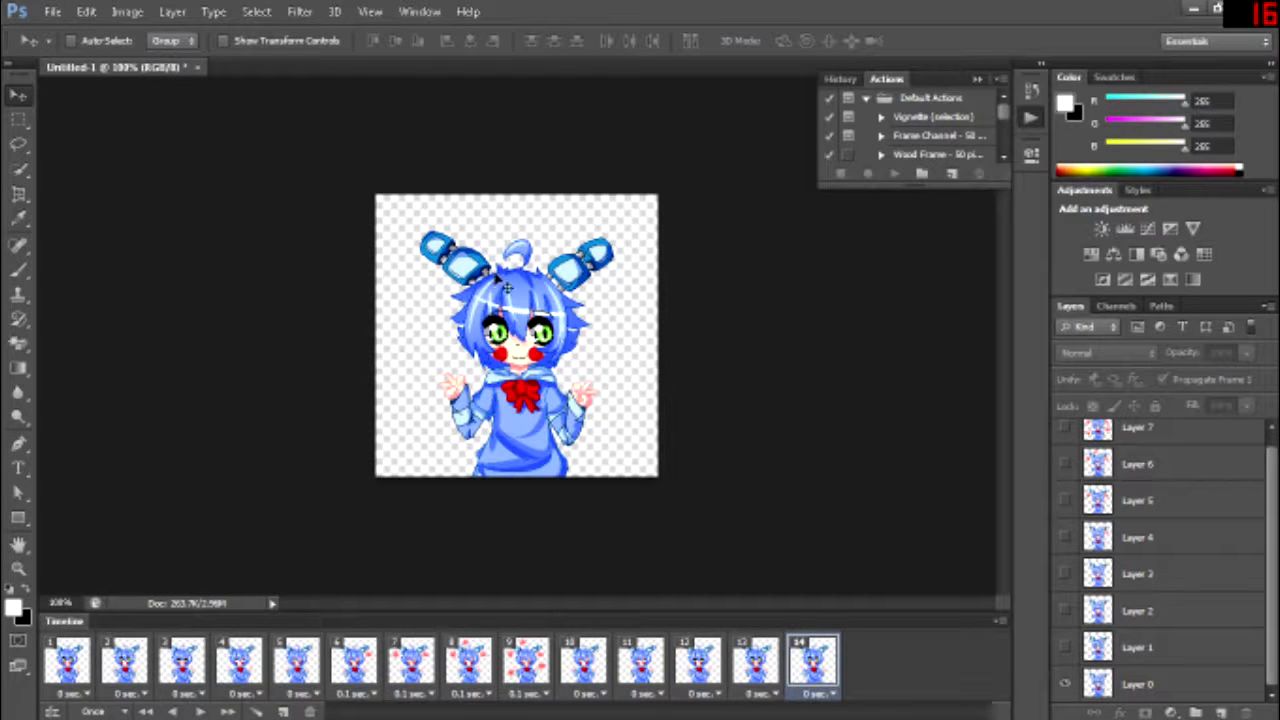
left_click(1031, 117)
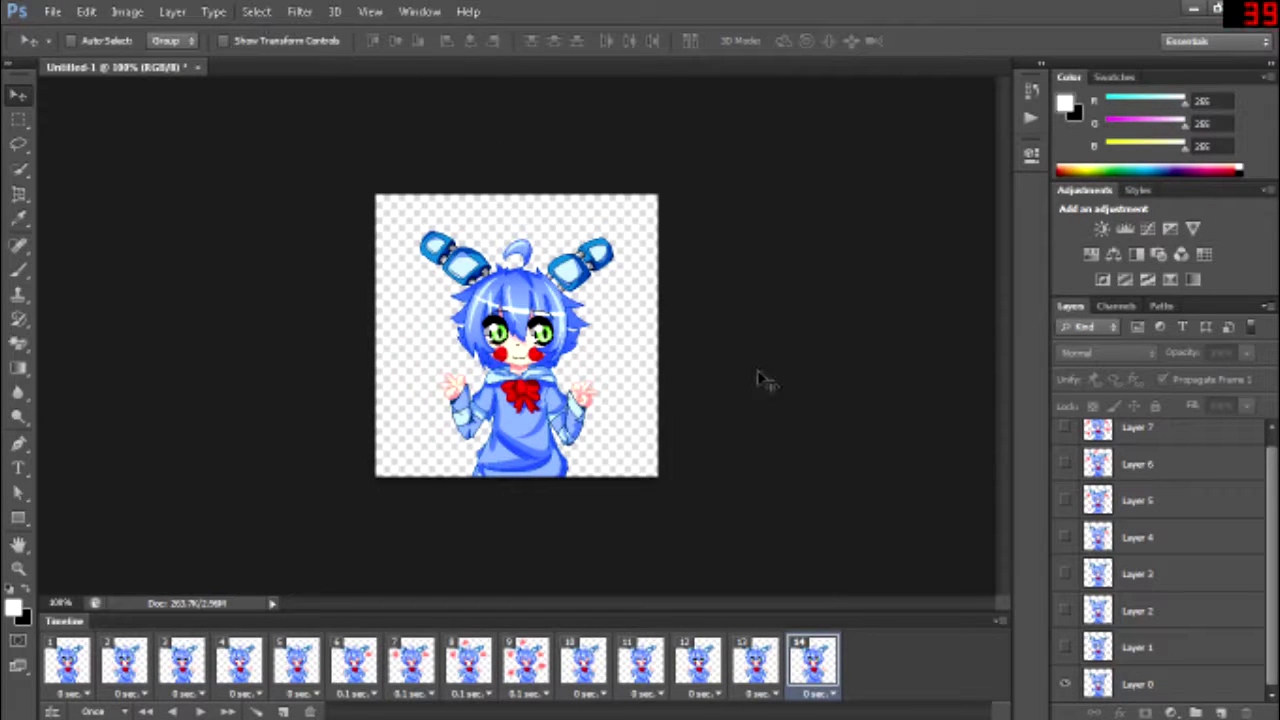
left_click(55, 12)
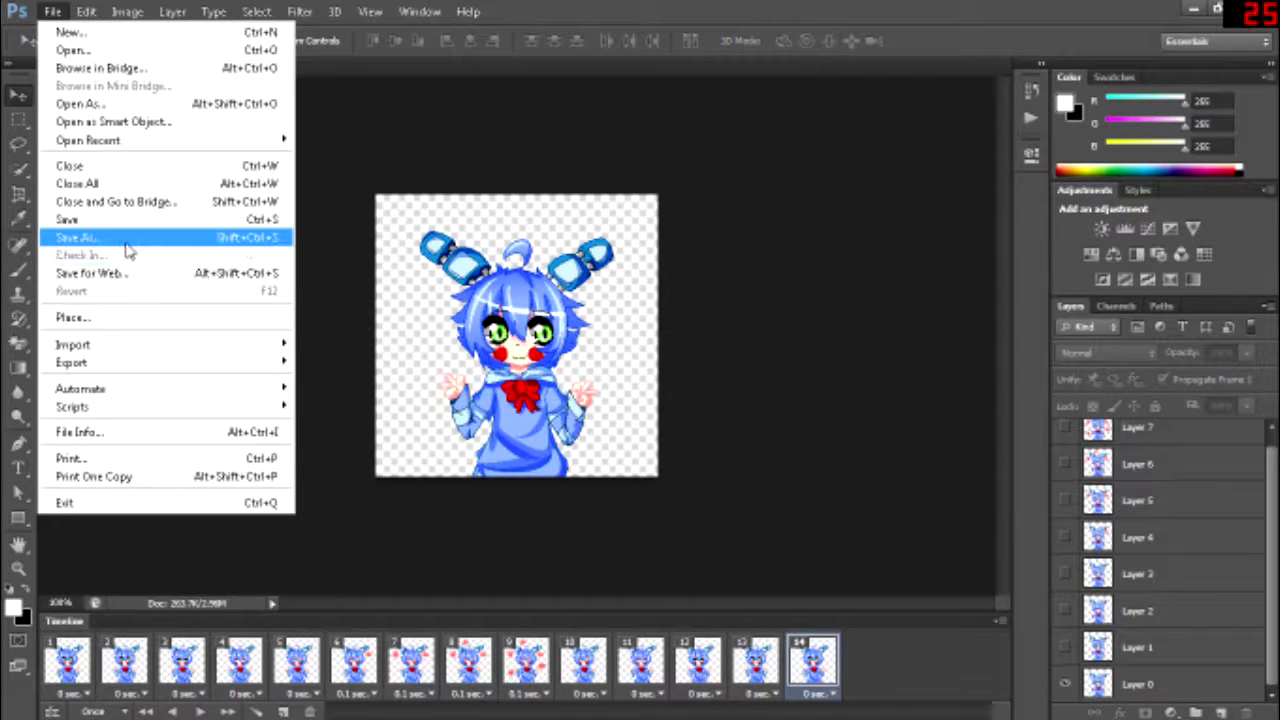
left_click(193, 247)
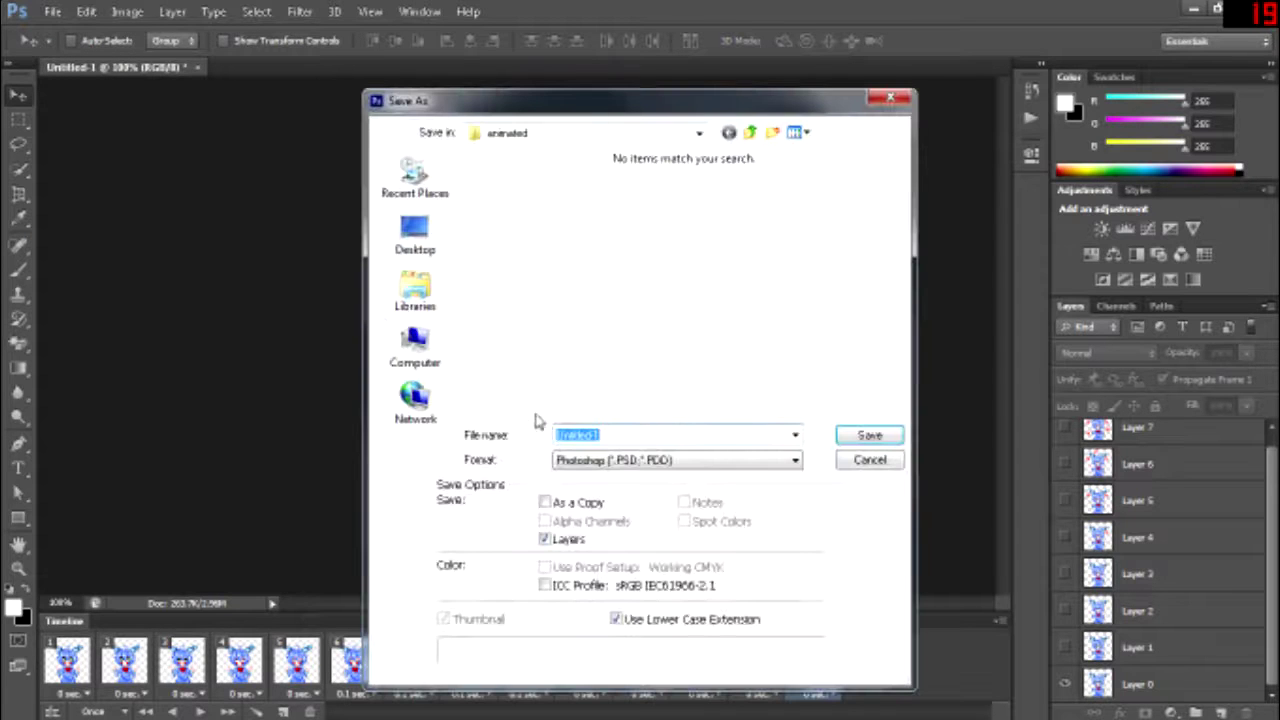
left_click(573, 465)
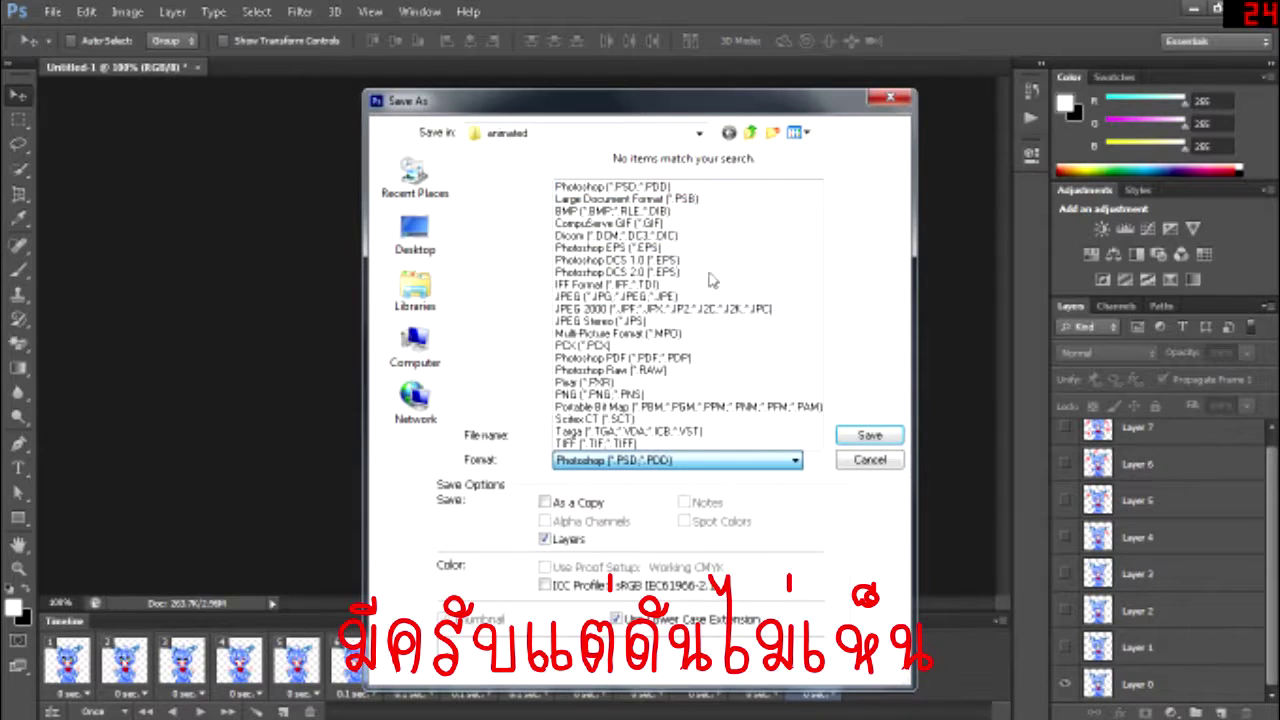
left_click(857, 462)
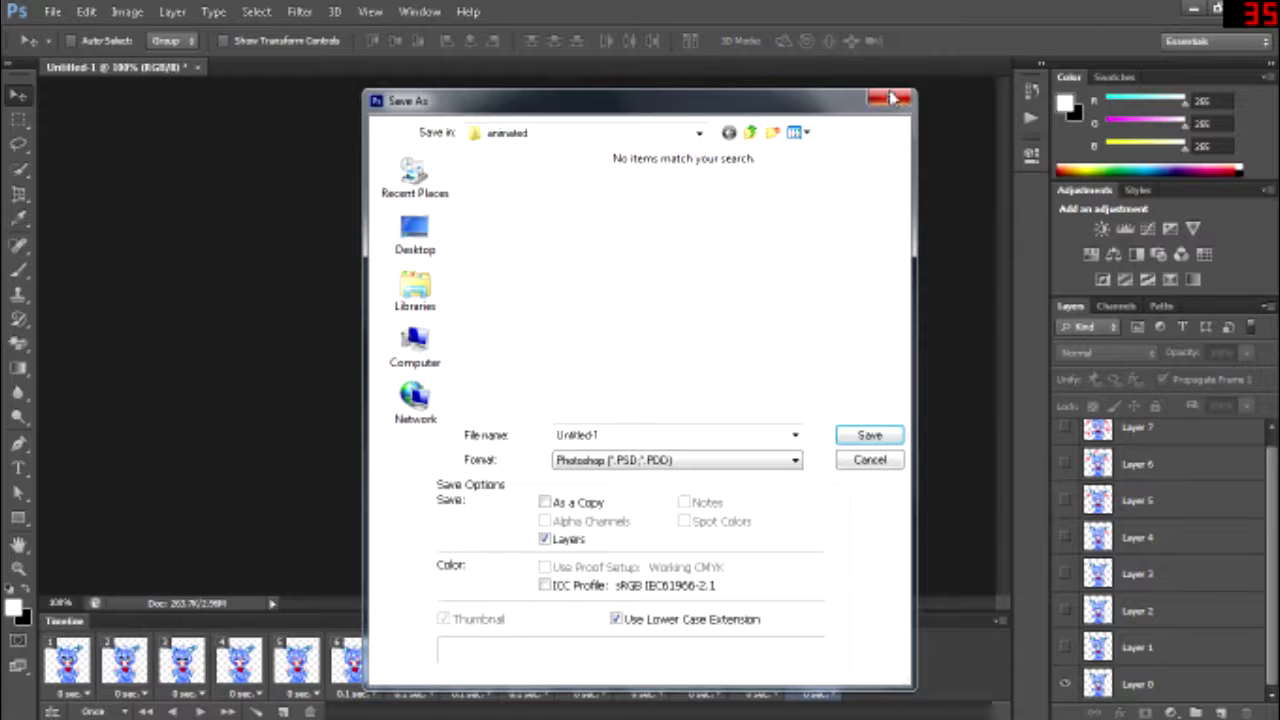
left_click(893, 98)
- Start a Save for Web export of the animation, preview the GIF in the browser, and close the preview
left_click(52, 11)
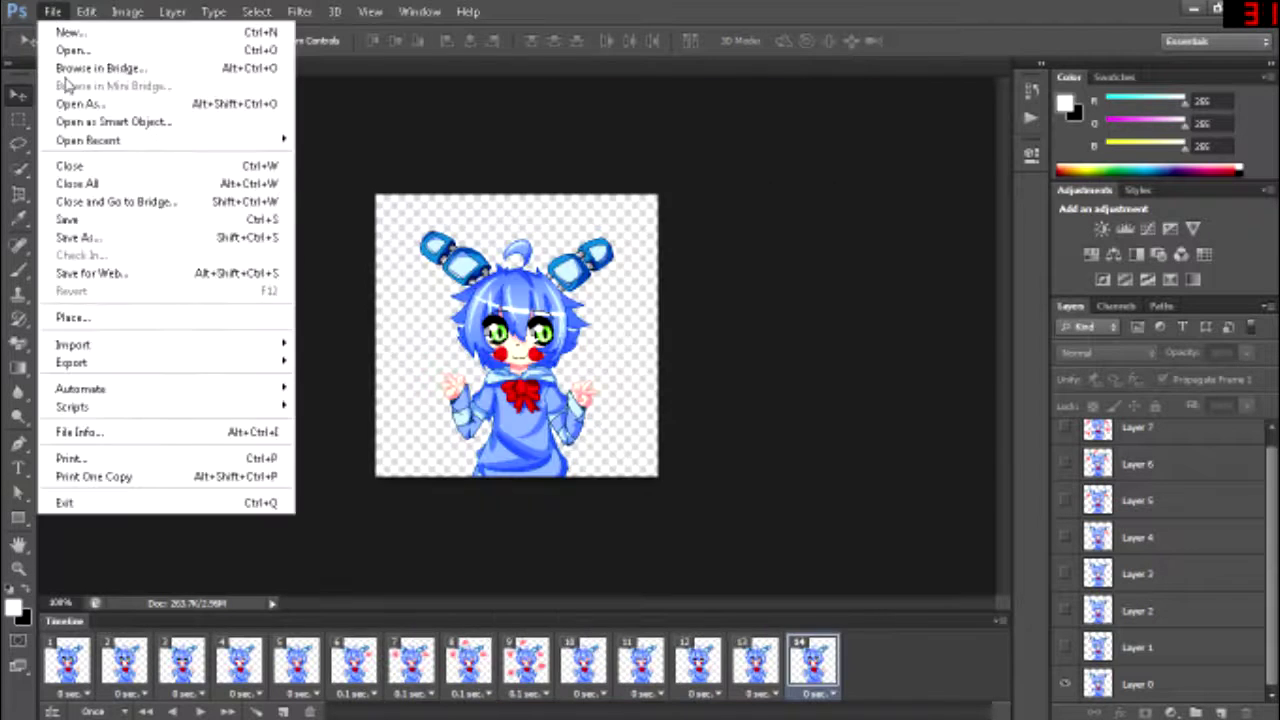
left_click(134, 285)
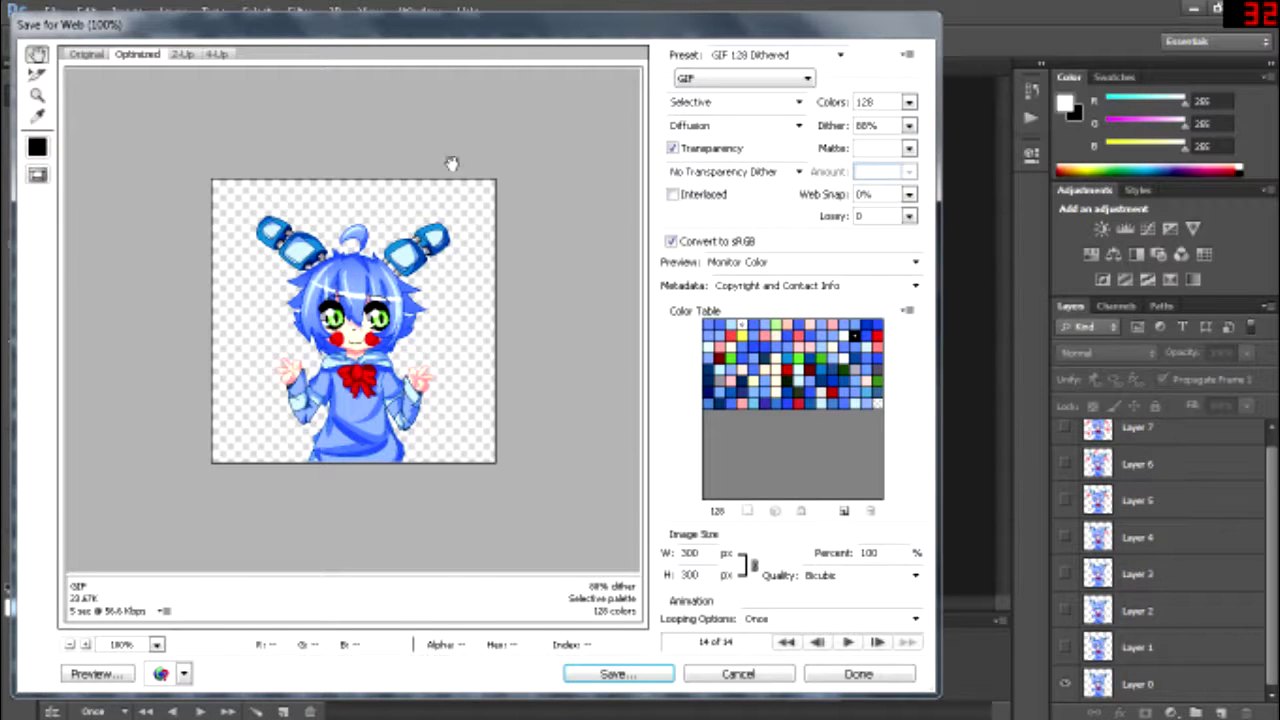
mouse_move(78, 704)
left_click(95, 675)
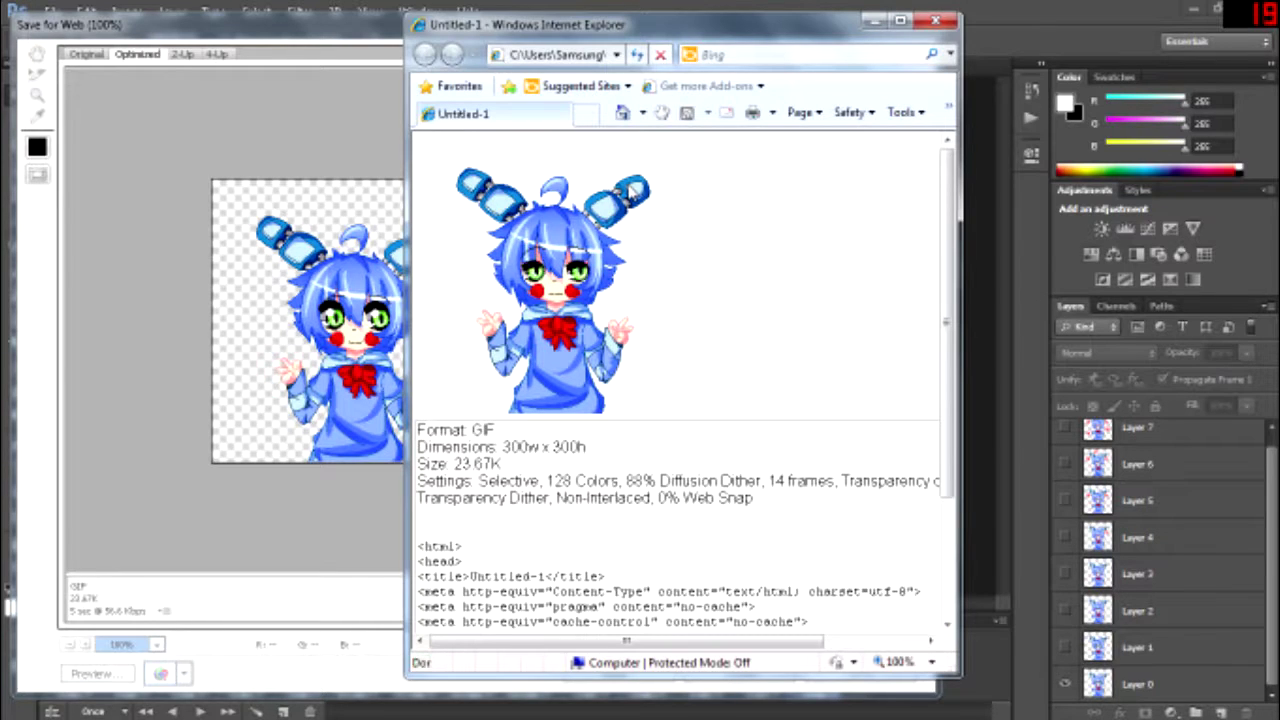
left_click(935, 20)
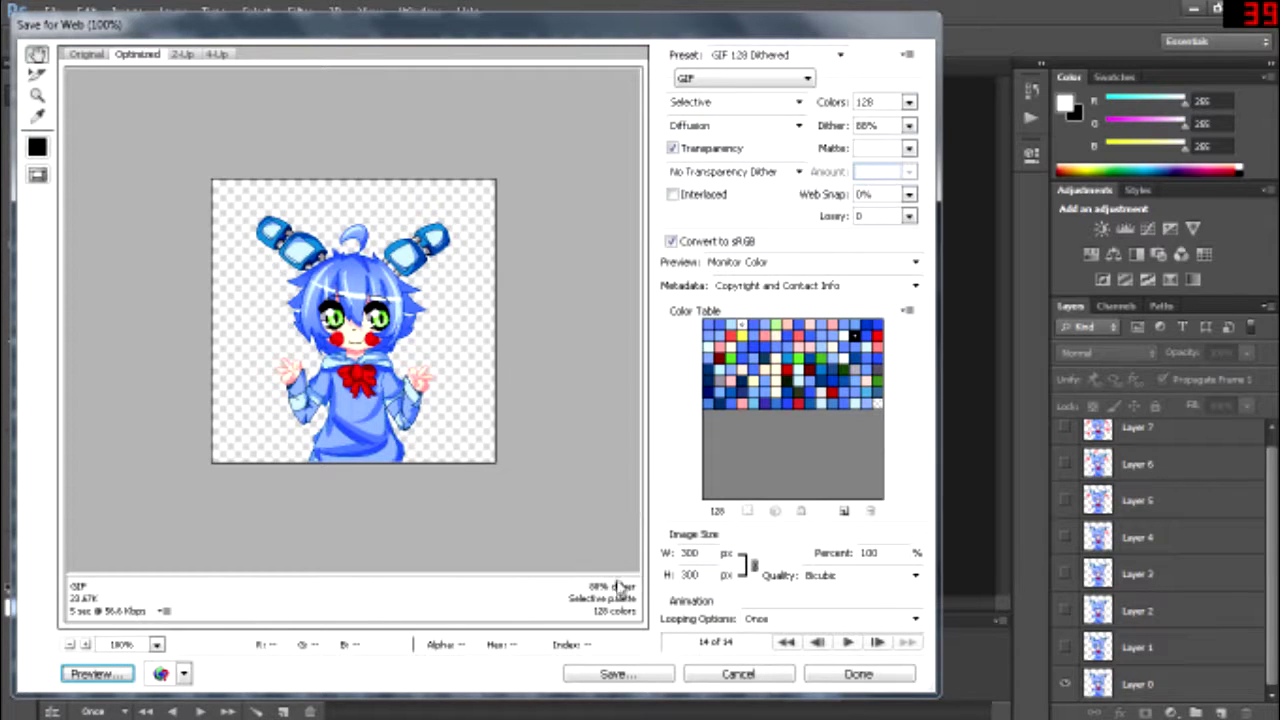
- Set the GIF's looping option to Forever, preview it in the browser again, and close the preview
left_click(780, 620)
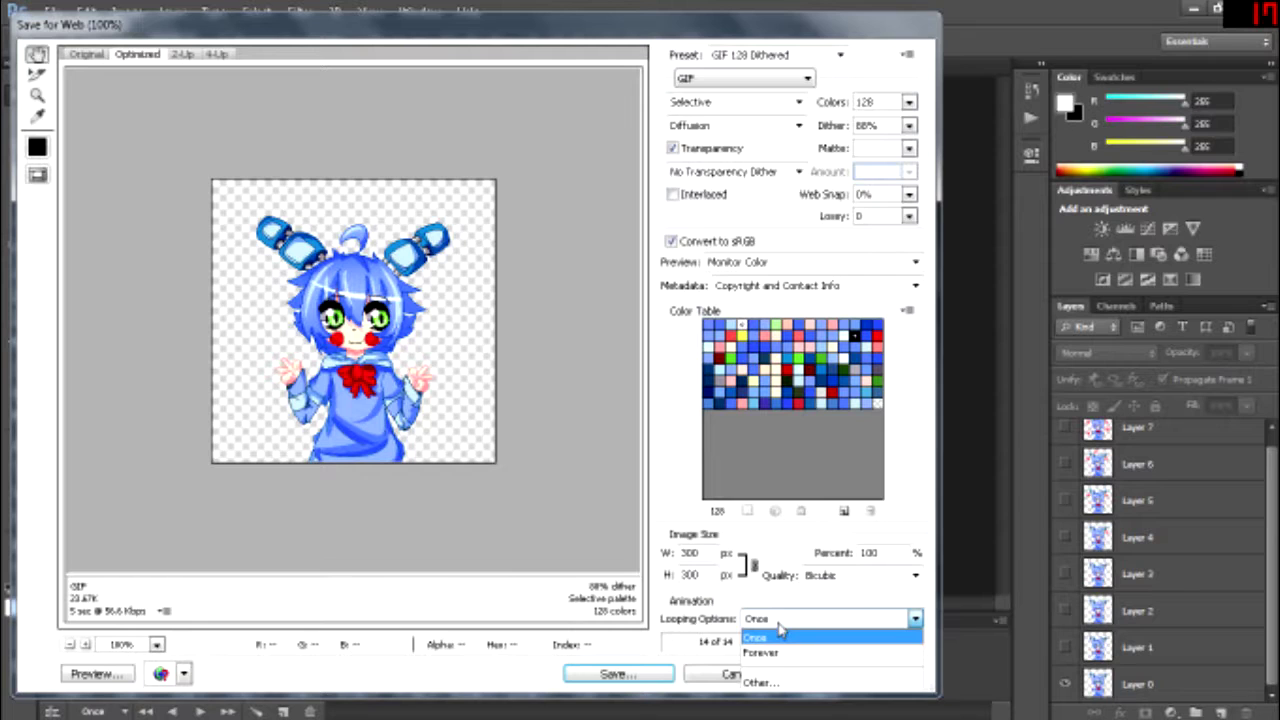
left_click(762, 652)
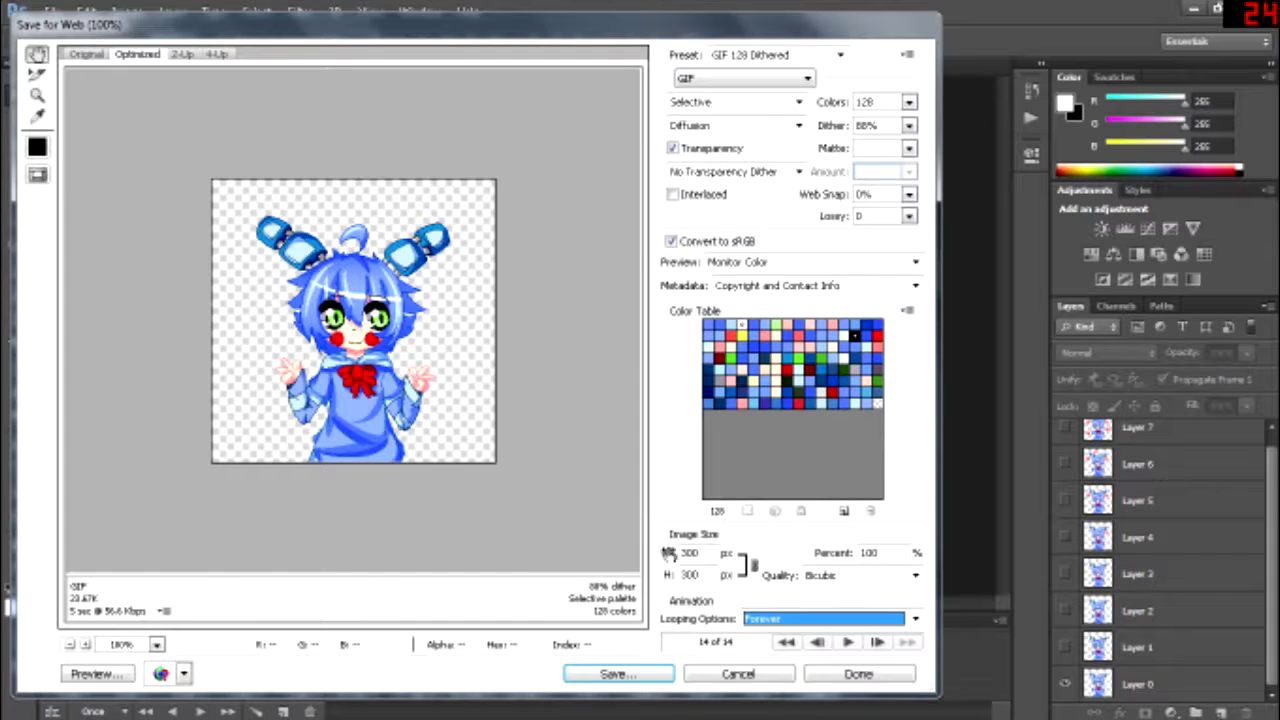
left_click(95, 675)
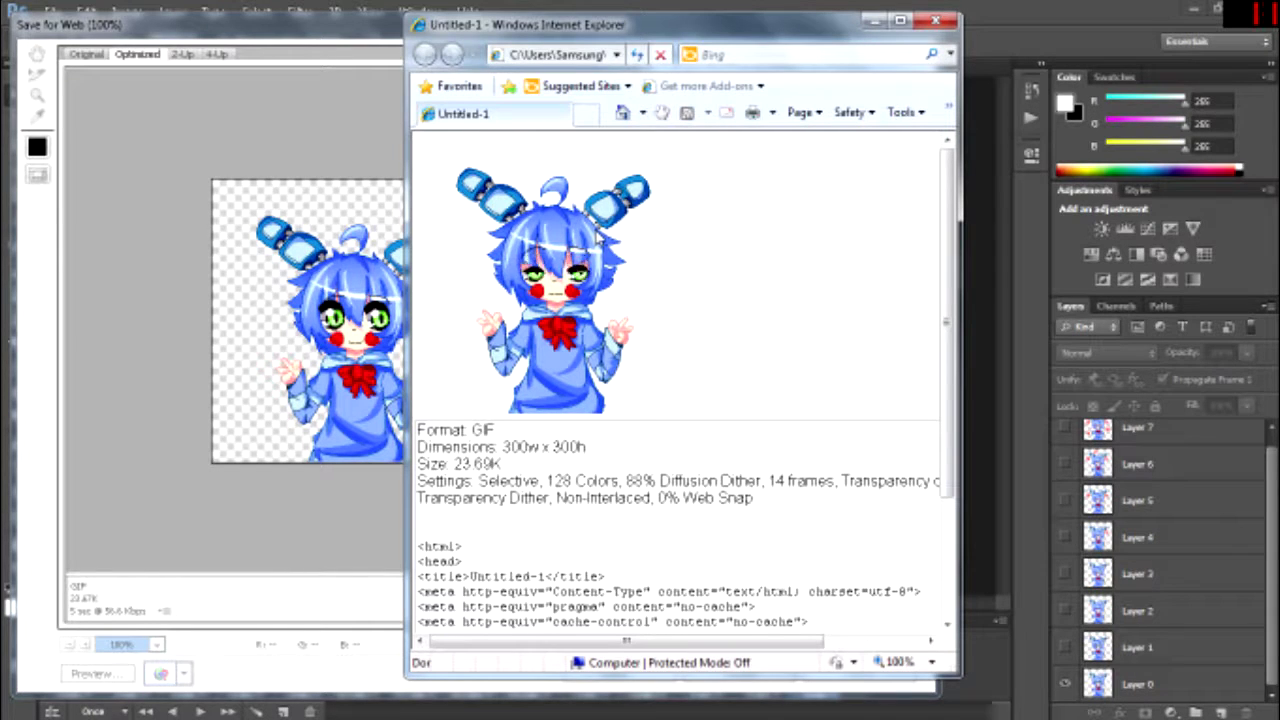
left_click(926, 22)
- Save the optimized GIF as Tb, images only, in the TB gif folder
left_click(620, 674)
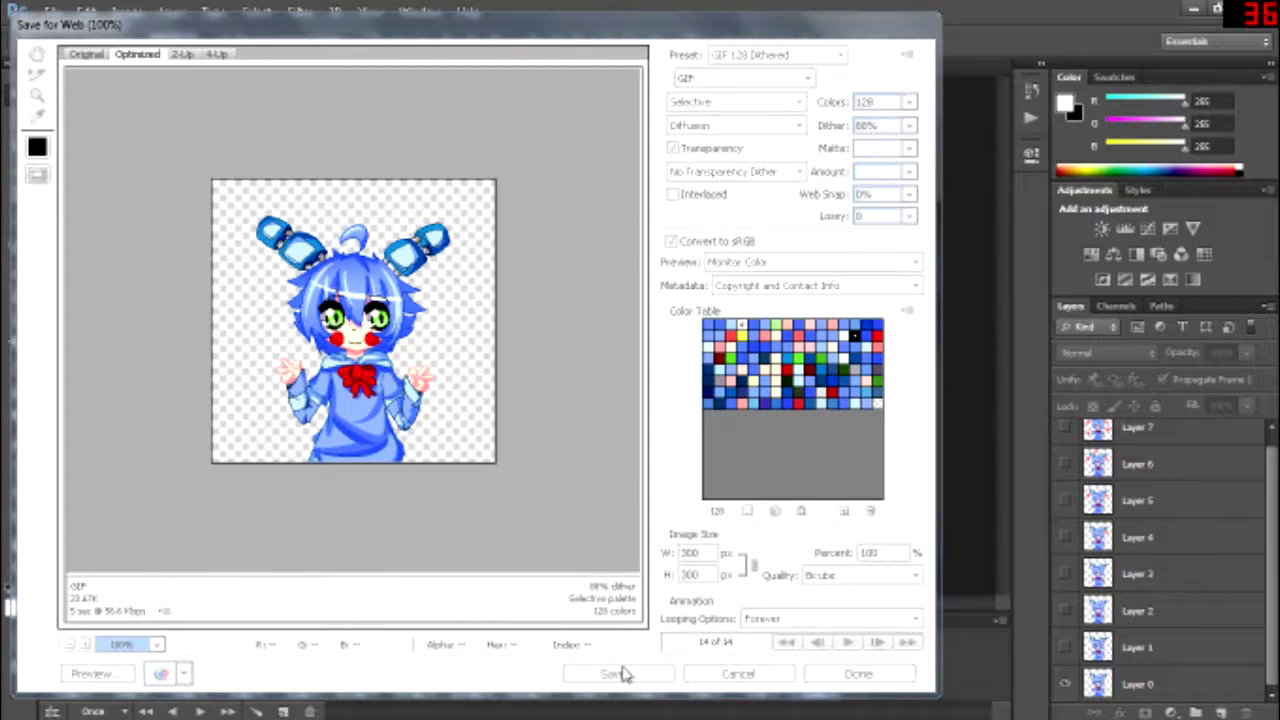
type("T")
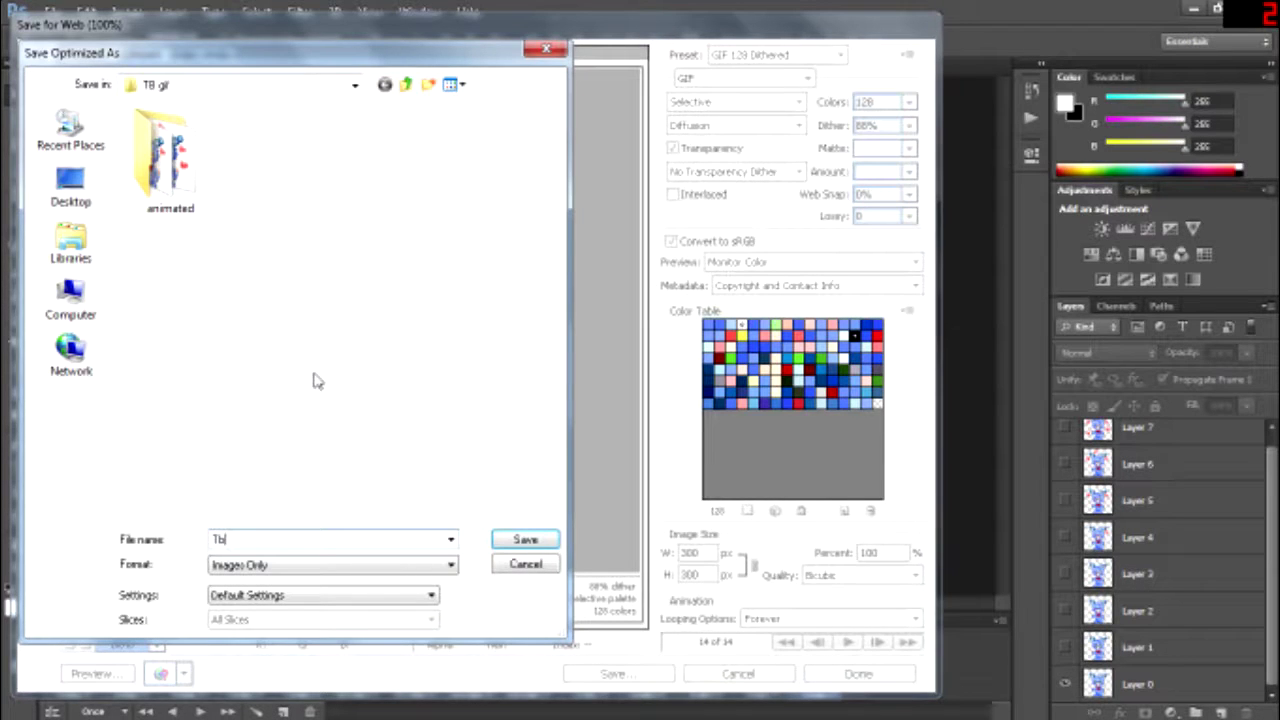
type("b")
left_click(525, 539)
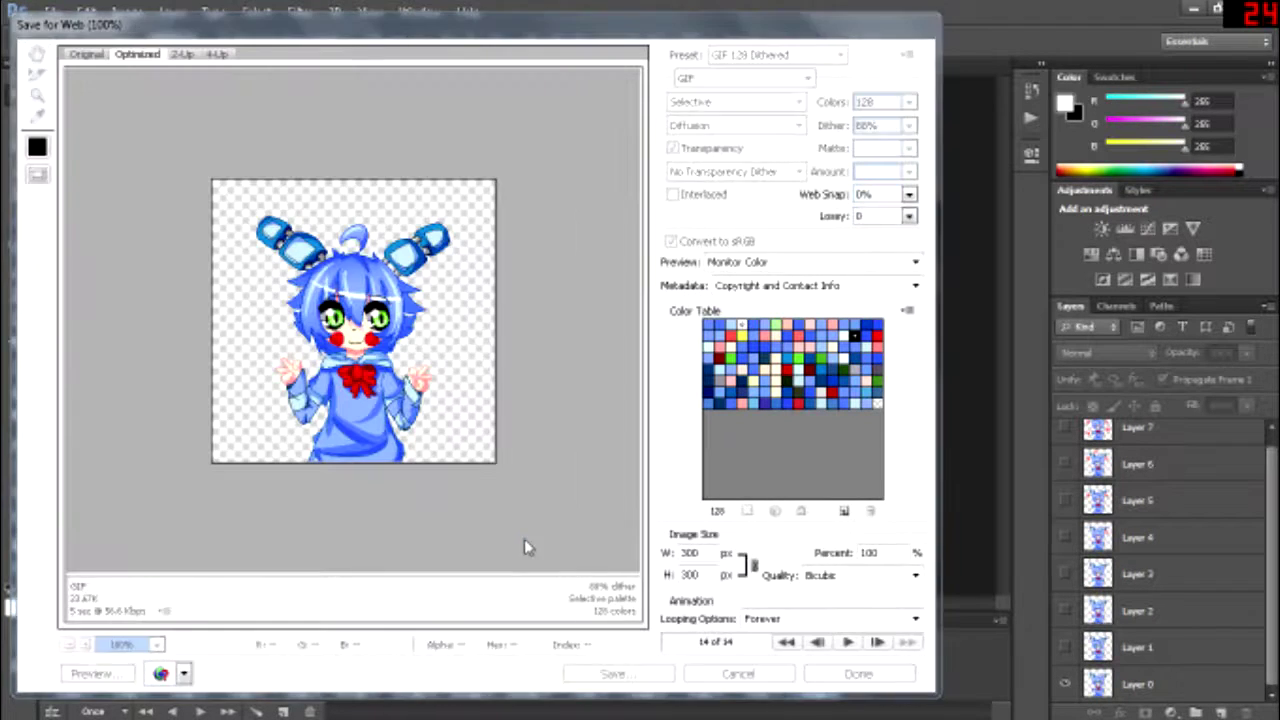
left_click(800, 322)
left_click(650, 291)
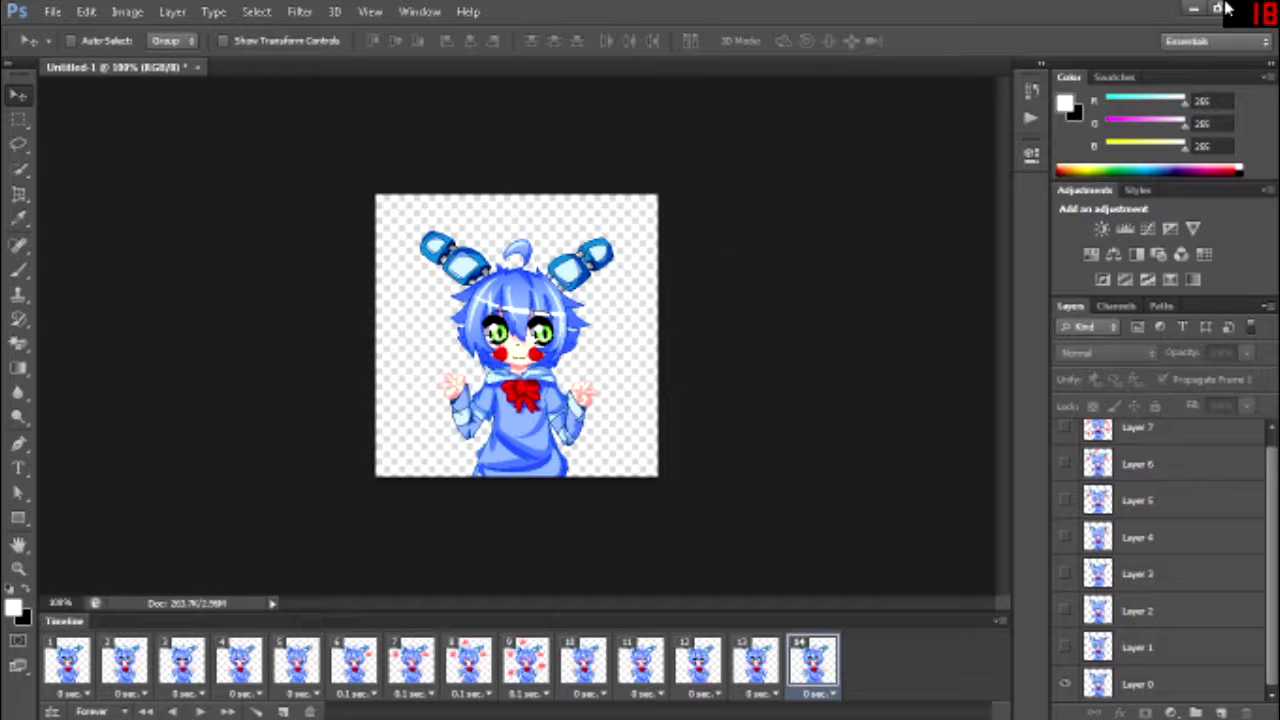
- Quit Photoshop without saving the Untitled-1 document and minimize the tools folder window
double_click(1080, 15)
left_click(1128, 81)
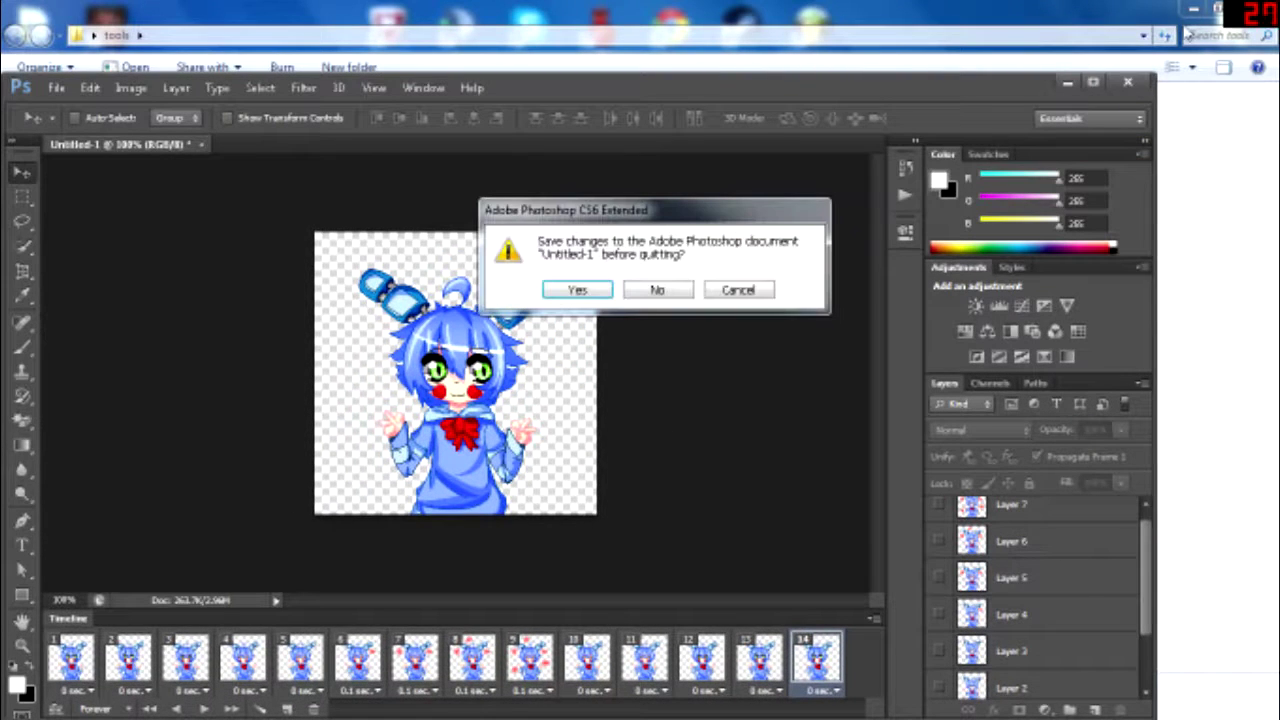
left_click(668, 296)
left_click(1194, 9)
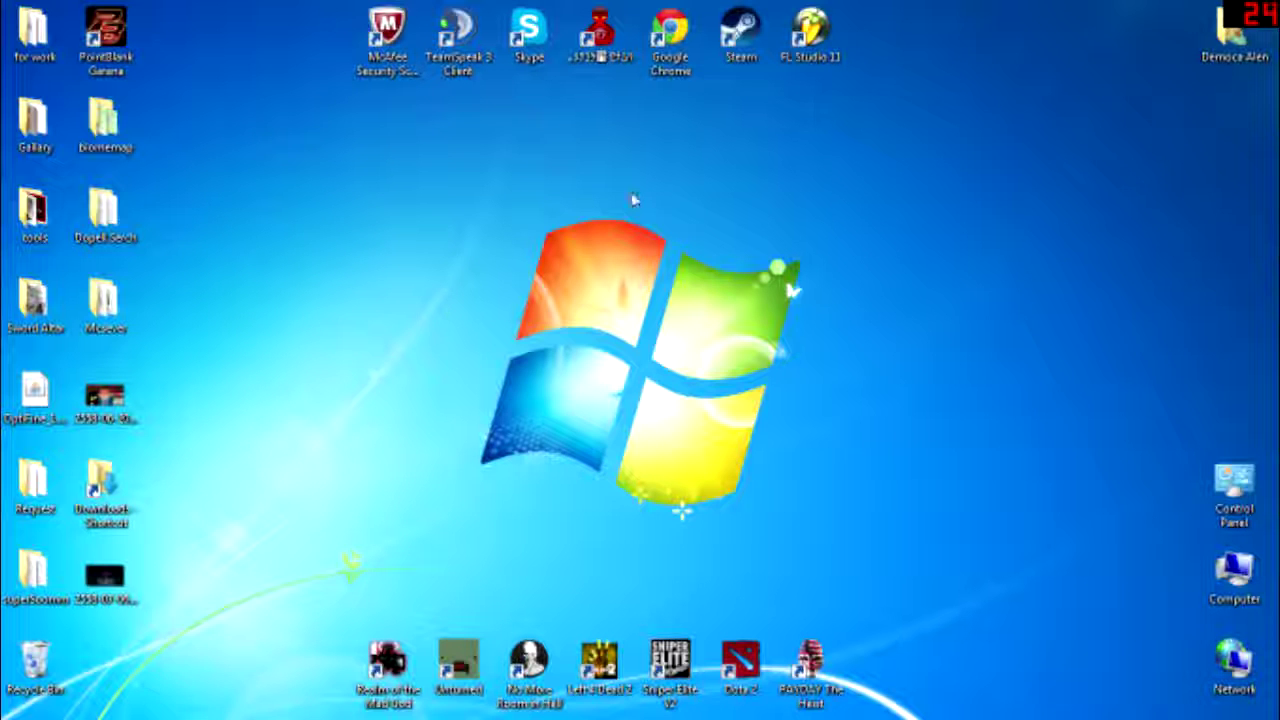
- Go to the TB gif folder inside Request, open the exported Tb GIF in Internet Explorer, and maximize its window
double_click(35, 482)
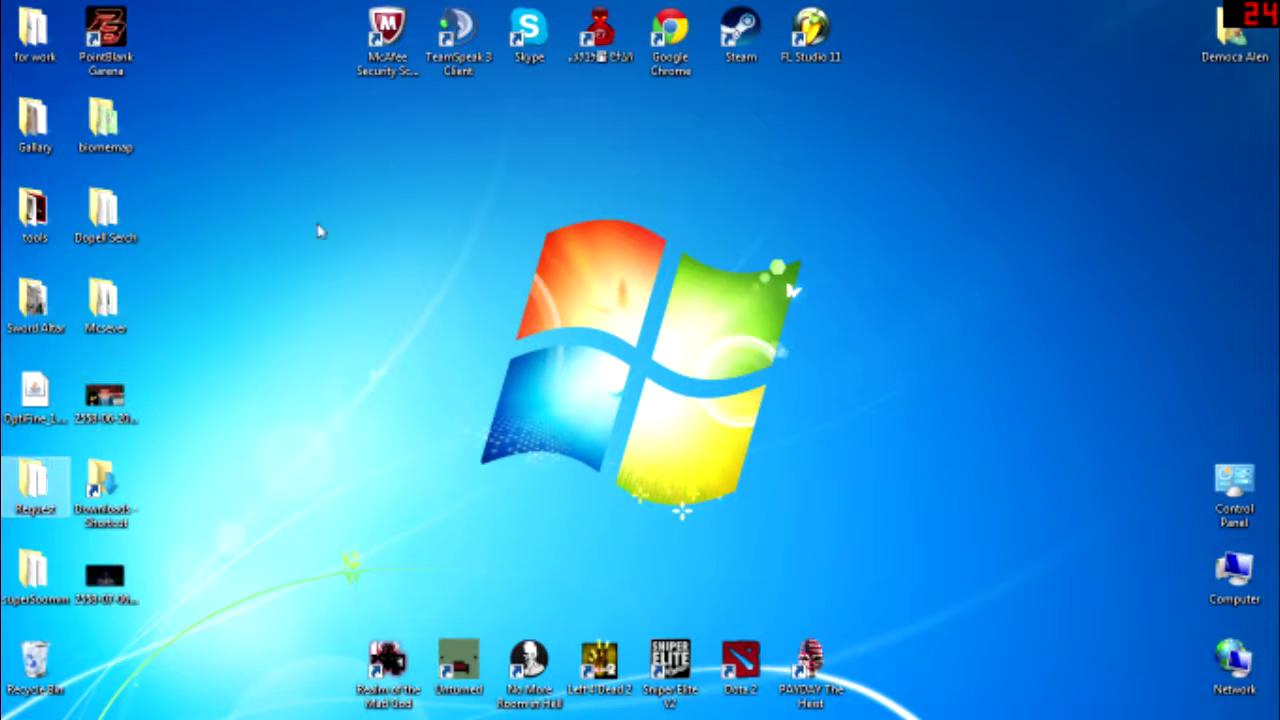
left_click_drag(325, 148, 326, 382)
double_click(229, 292)
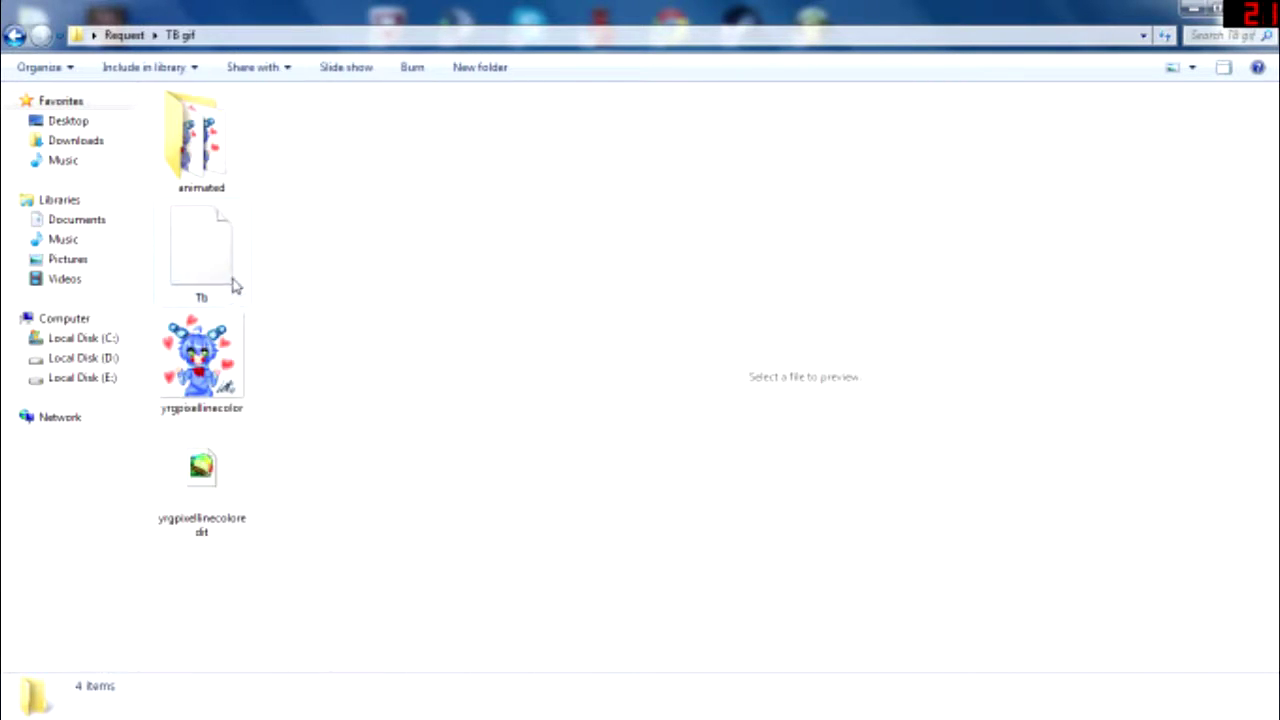
left_click(235, 268)
double_click(233, 266)
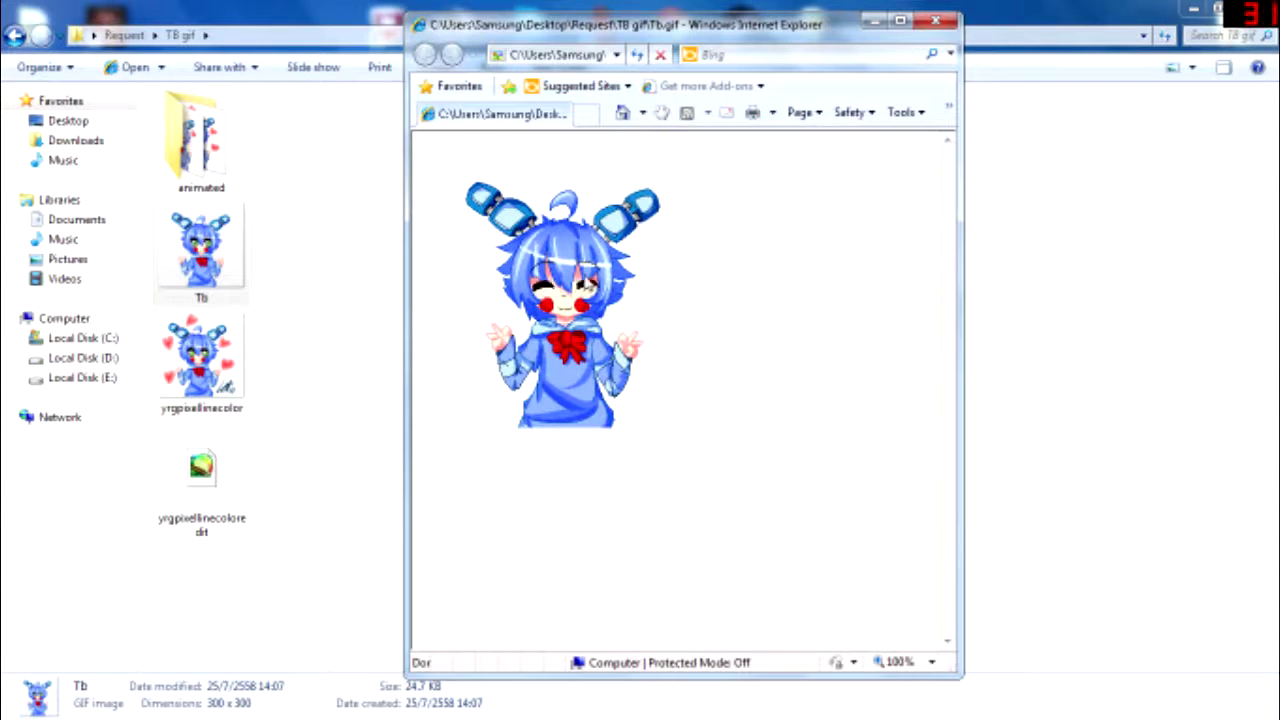
double_click(700, 36)
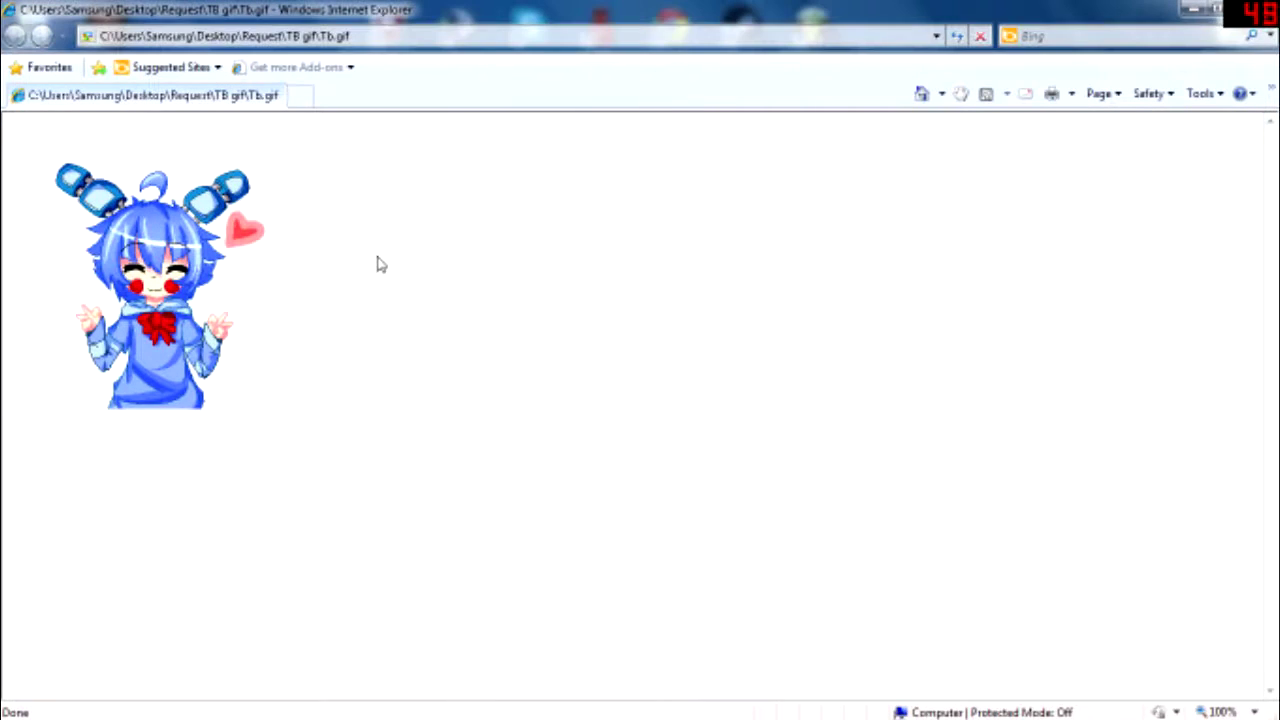